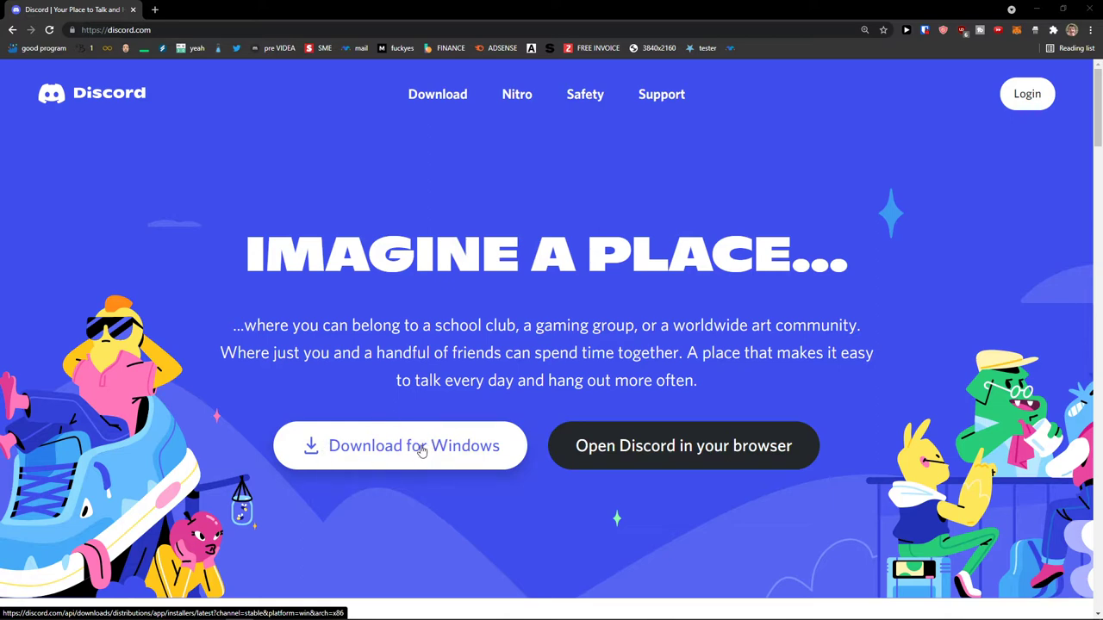
# Download the Windows Discord installer from discord.com and run DiscordSetup.exe
pyautogui.click(130, 30)
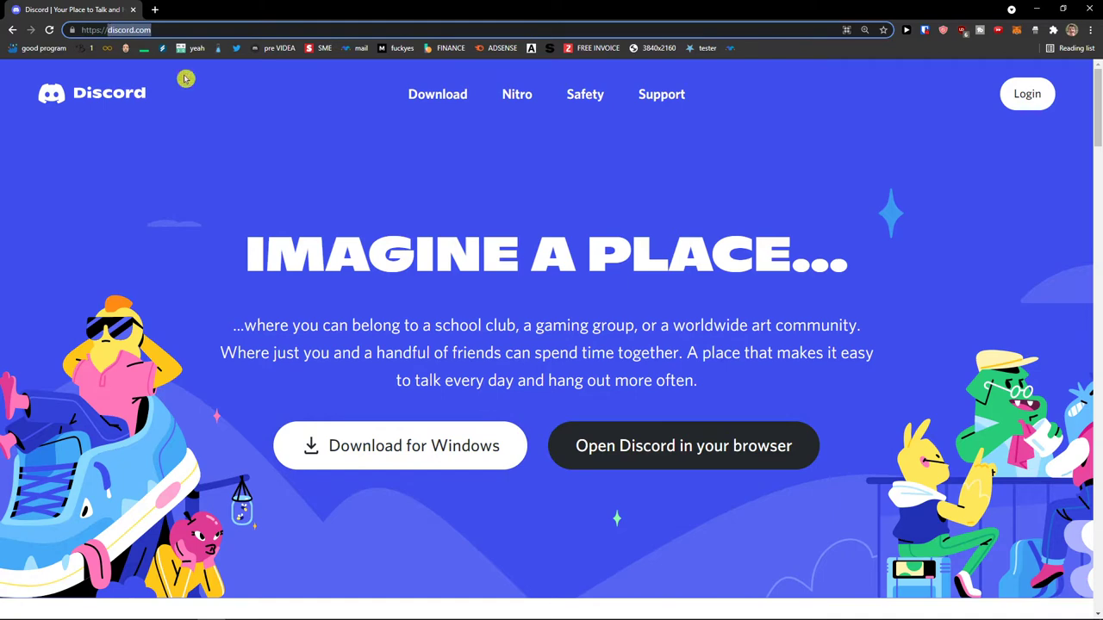
pyautogui.click(438, 457)
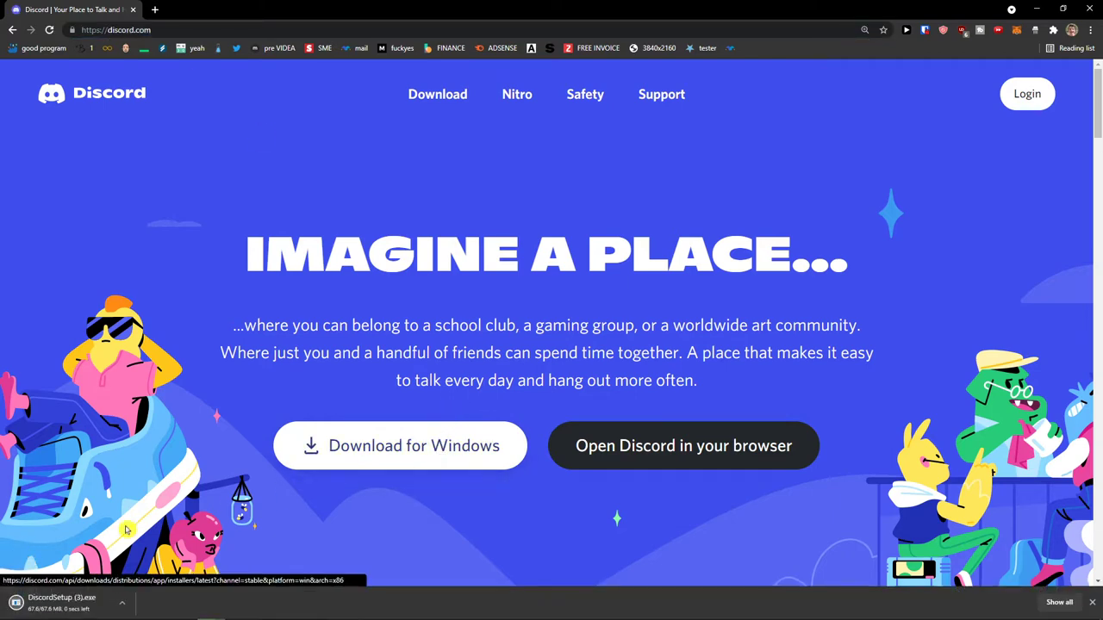
pyautogui.click(80, 607)
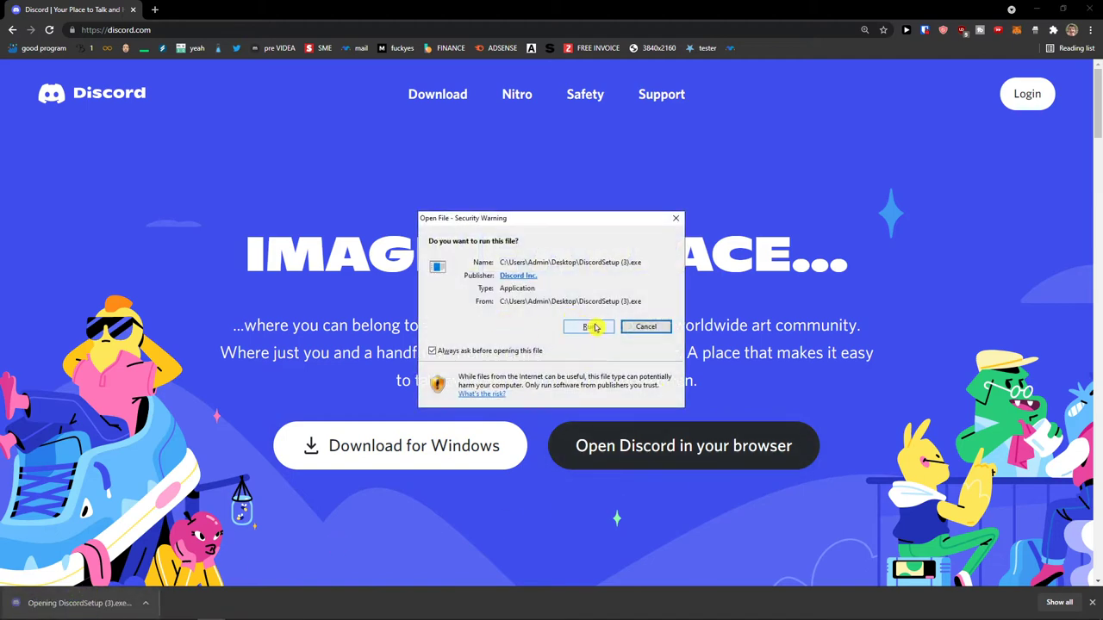
pyautogui.click(593, 328)
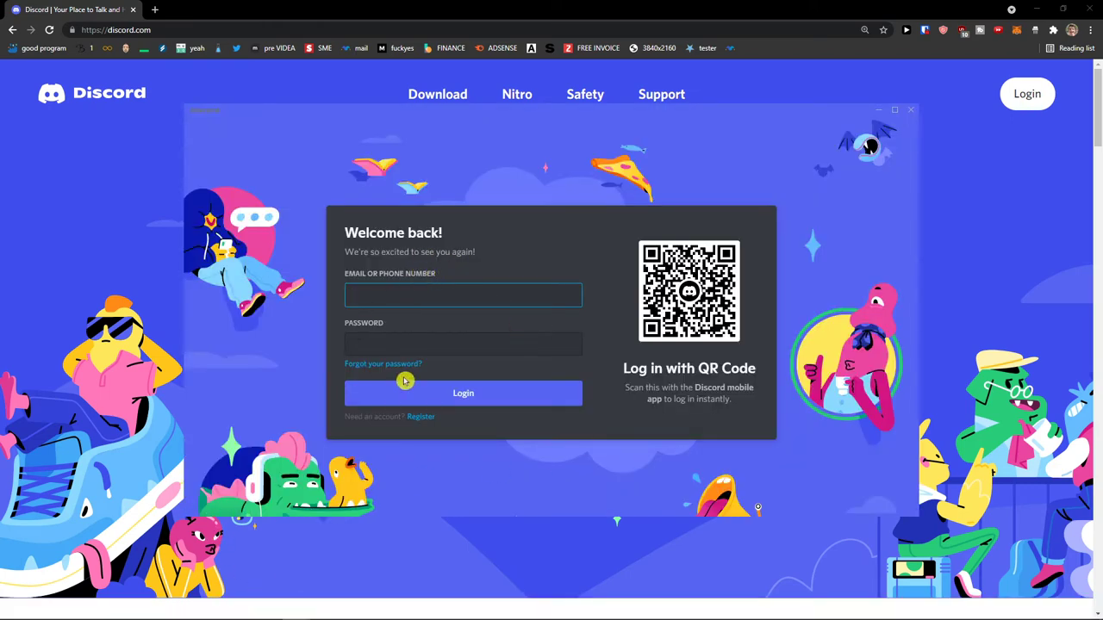
# Switch Discord to its Create an account form and start a new browser tab
pyautogui.click(353, 422)
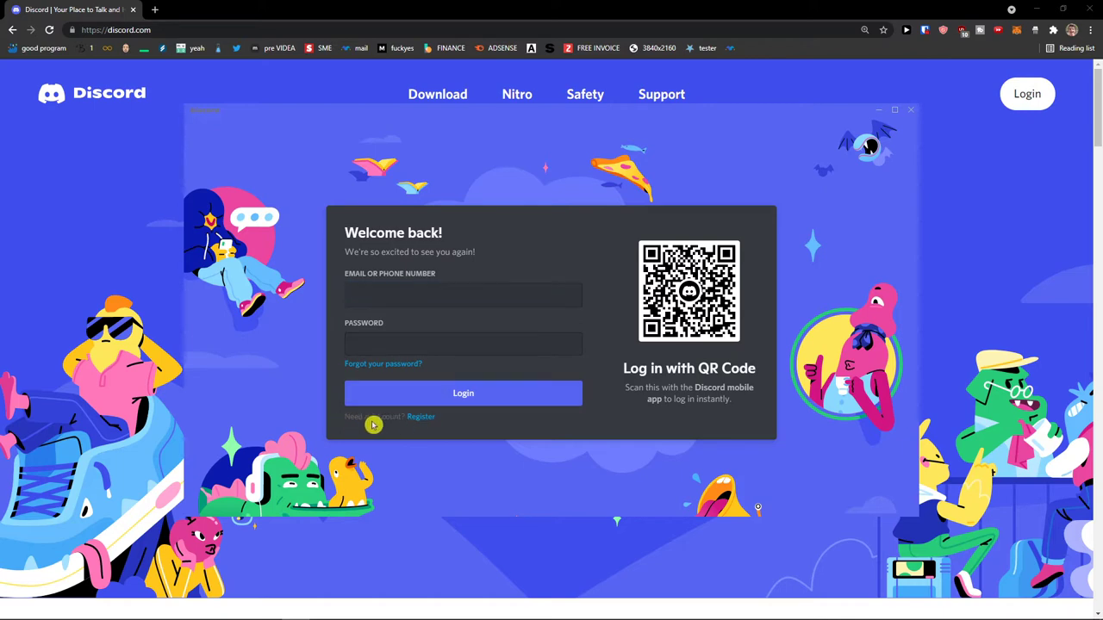
pyautogui.click(420, 418)
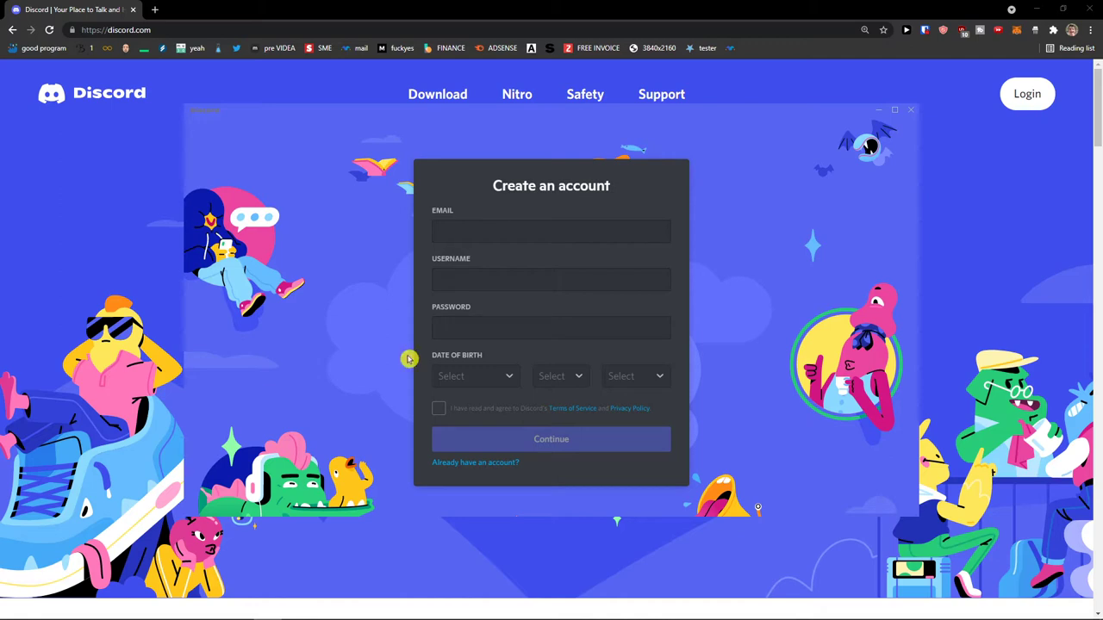
pyautogui.click(154, 9)
# Load temp-mail.org, copy its disposable address and paste it into Discord's Email field
pyautogui.write('te')
pyautogui.press('Return')
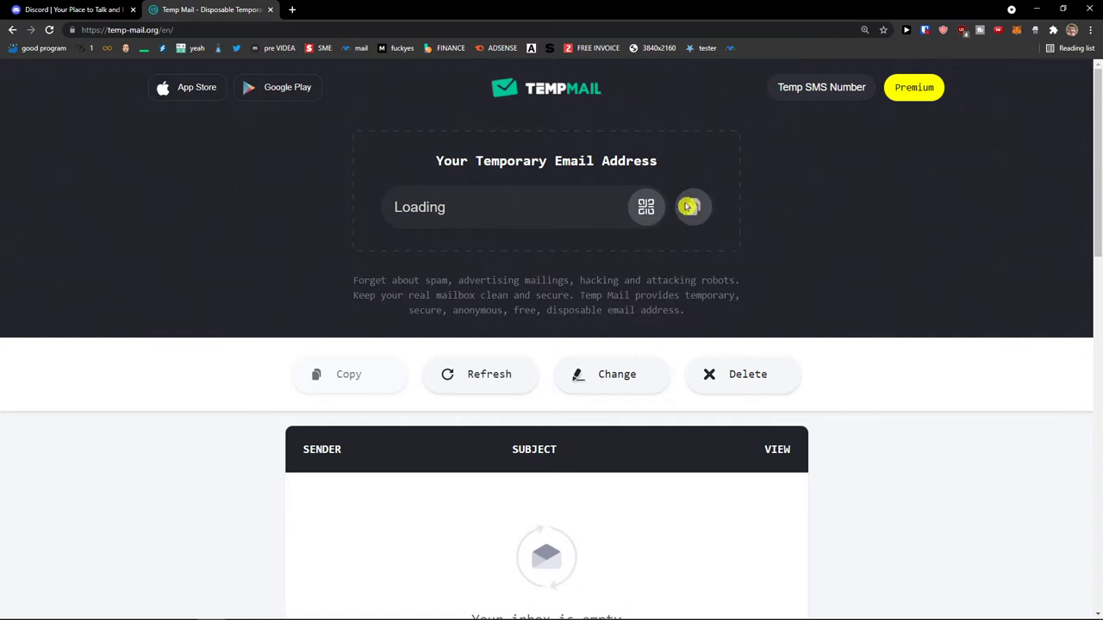
pyautogui.click(694, 209)
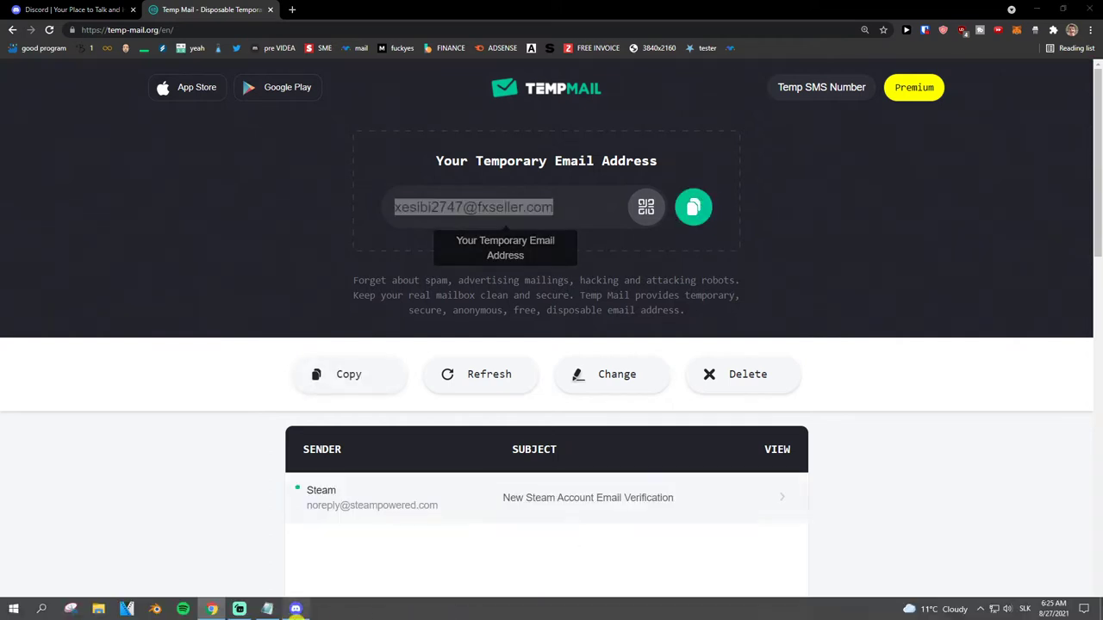
pyautogui.click(211, 608)
pyautogui.hotkey('ctrl', 'v')
pyautogui.click(578, 279)
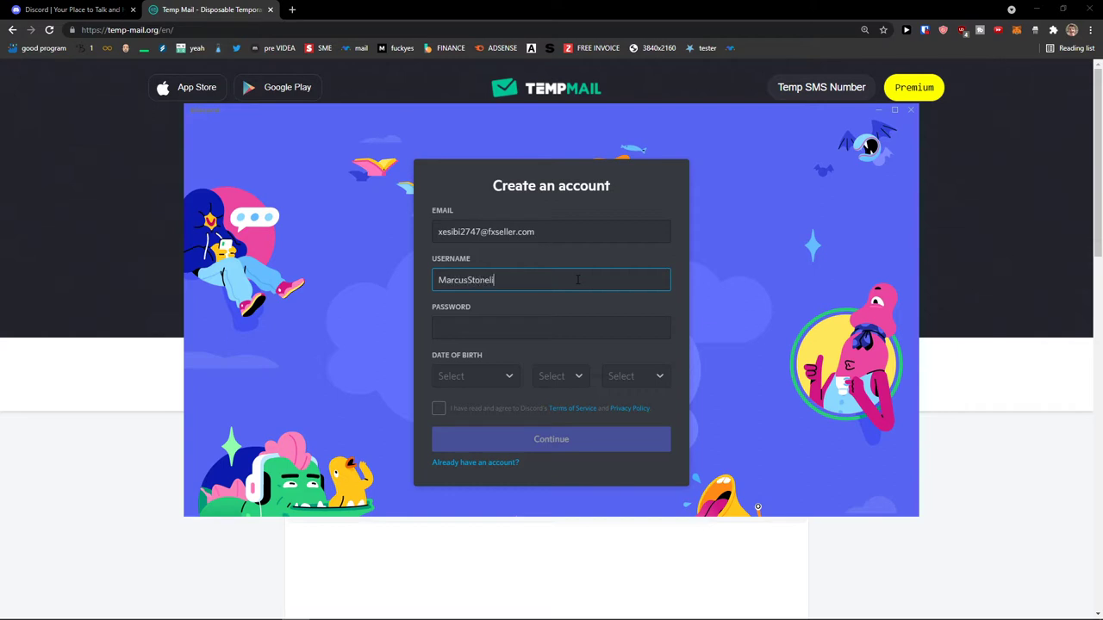
# Enter a username and password, and set the birth month to August and day to 21
pyautogui.write('us')
pyautogui.press('Tab')
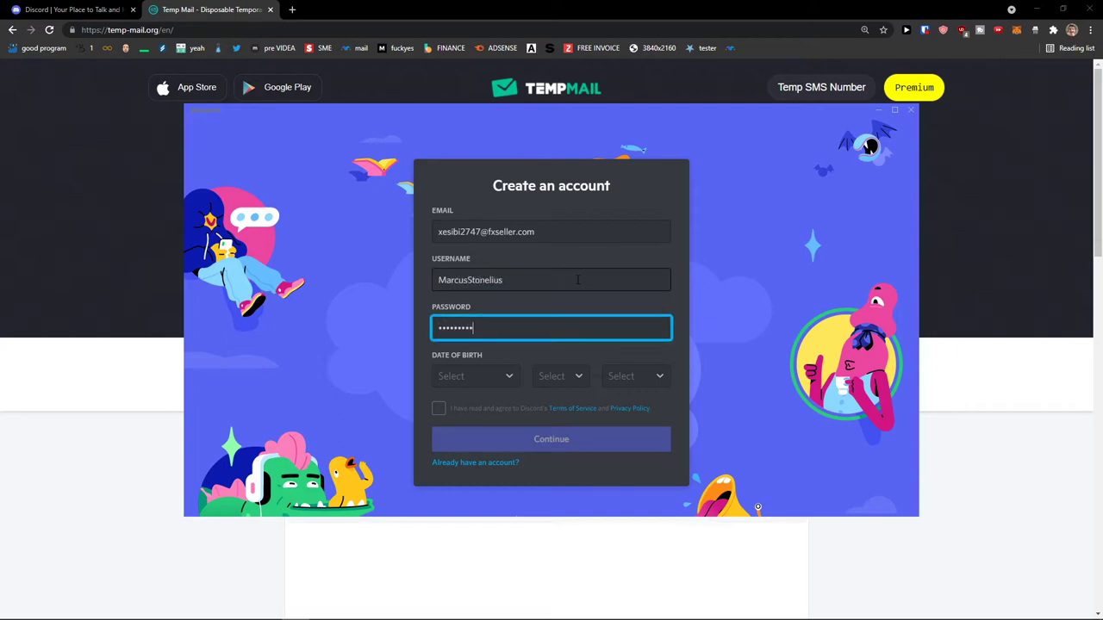
pyautogui.click(505, 376)
pyautogui.scroll(-2, 491, 320)
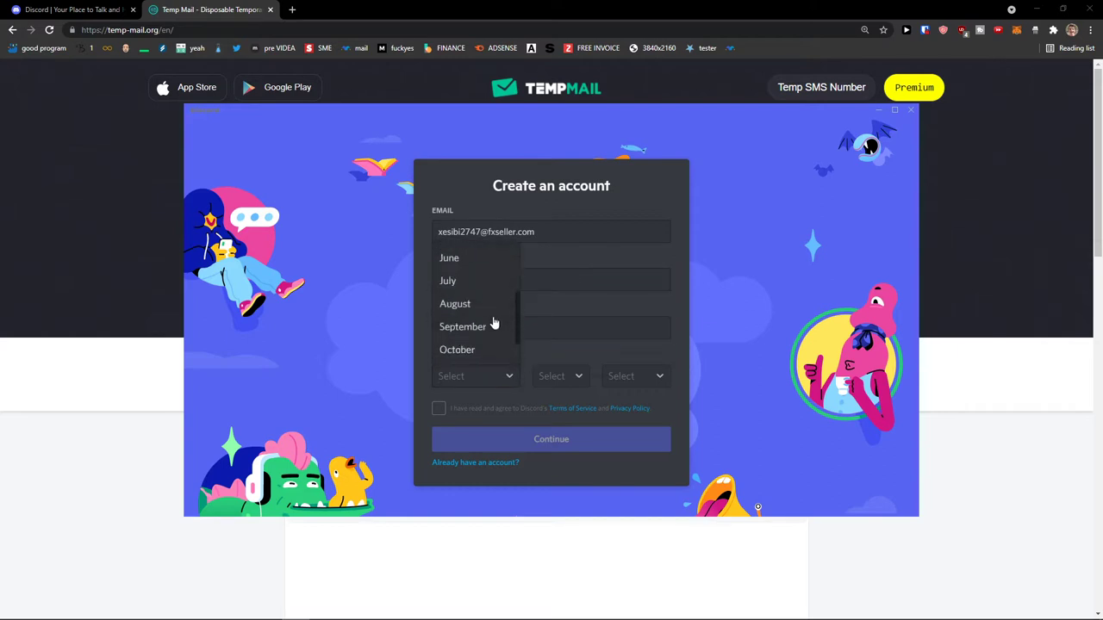
pyautogui.click(478, 301)
pyautogui.click(563, 376)
pyautogui.scroll(-4, 569, 340)
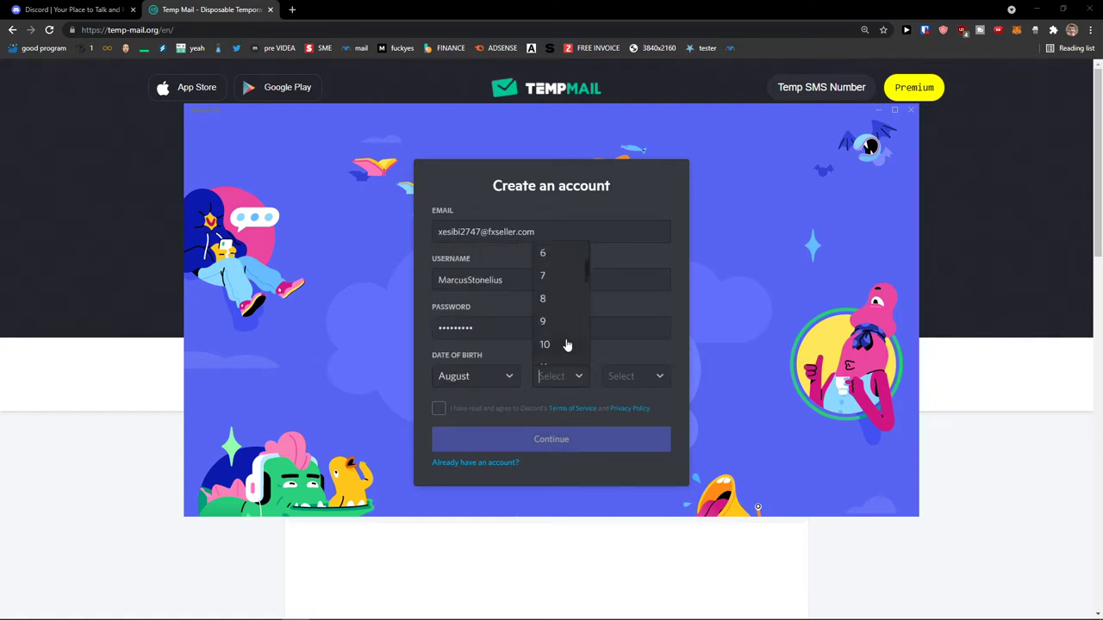
pyautogui.scroll(-3, 565, 336)
pyautogui.click(560, 312)
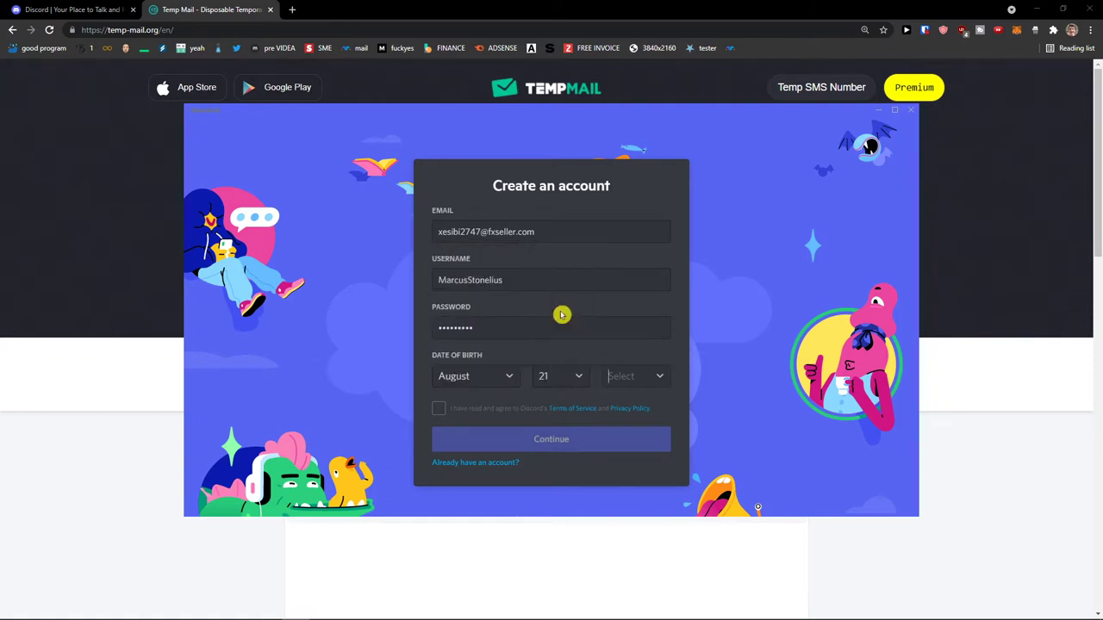
# Set the birth year to 1996 and accept the Terms of Service
pyautogui.click(637, 380)
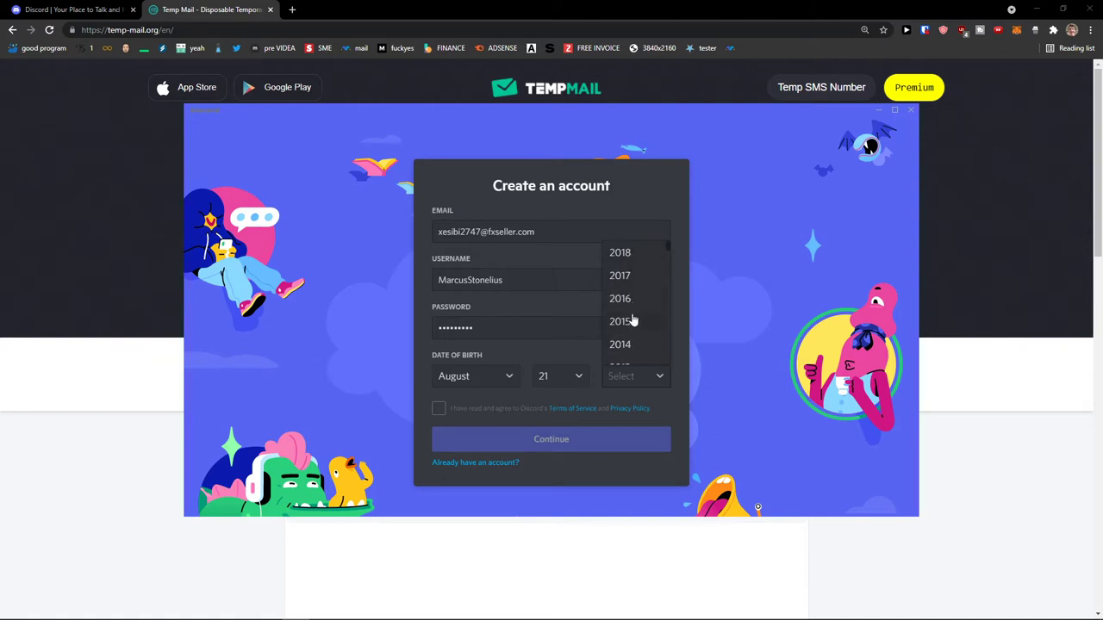
pyautogui.scroll(-5, 635, 310)
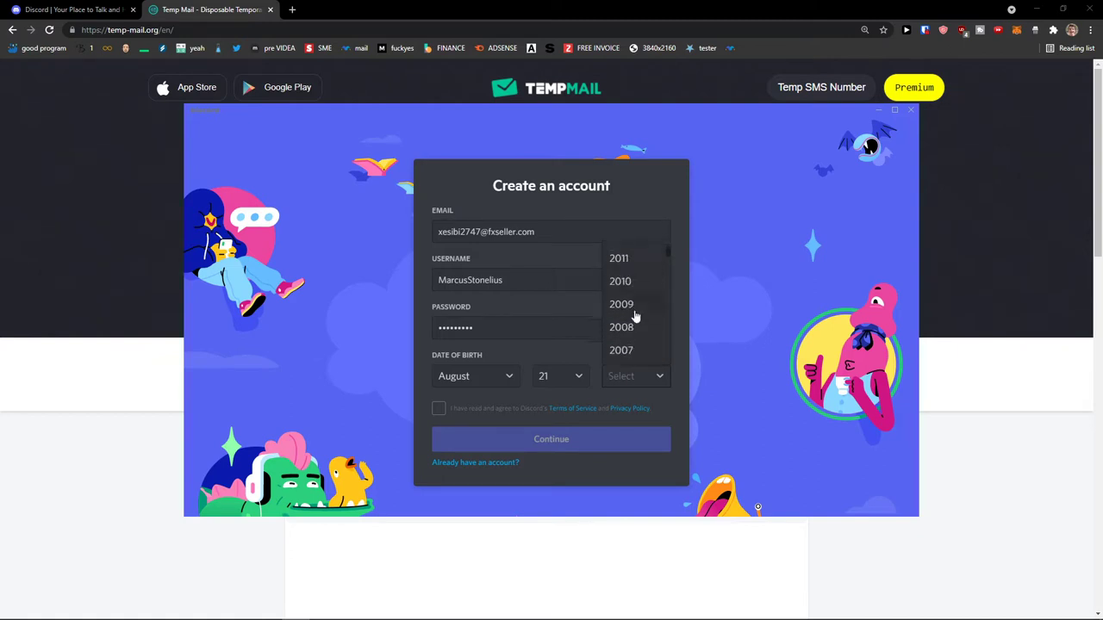
pyautogui.scroll(4, 638, 320)
pyautogui.scroll(-3, 646, 319)
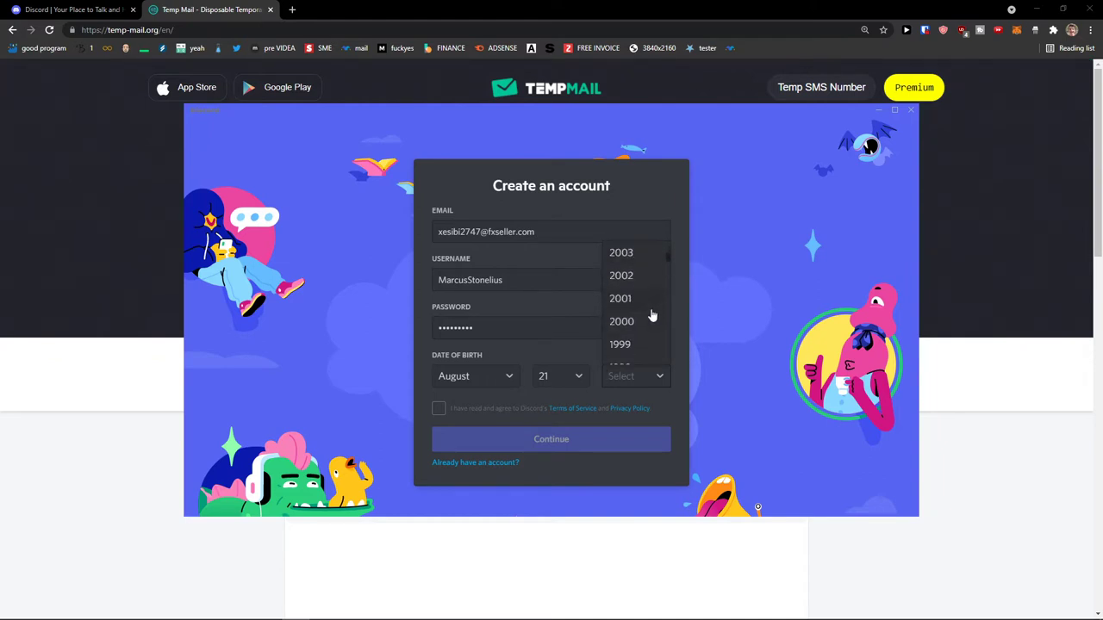
pyautogui.scroll(-1, 650, 314)
pyautogui.click(645, 357)
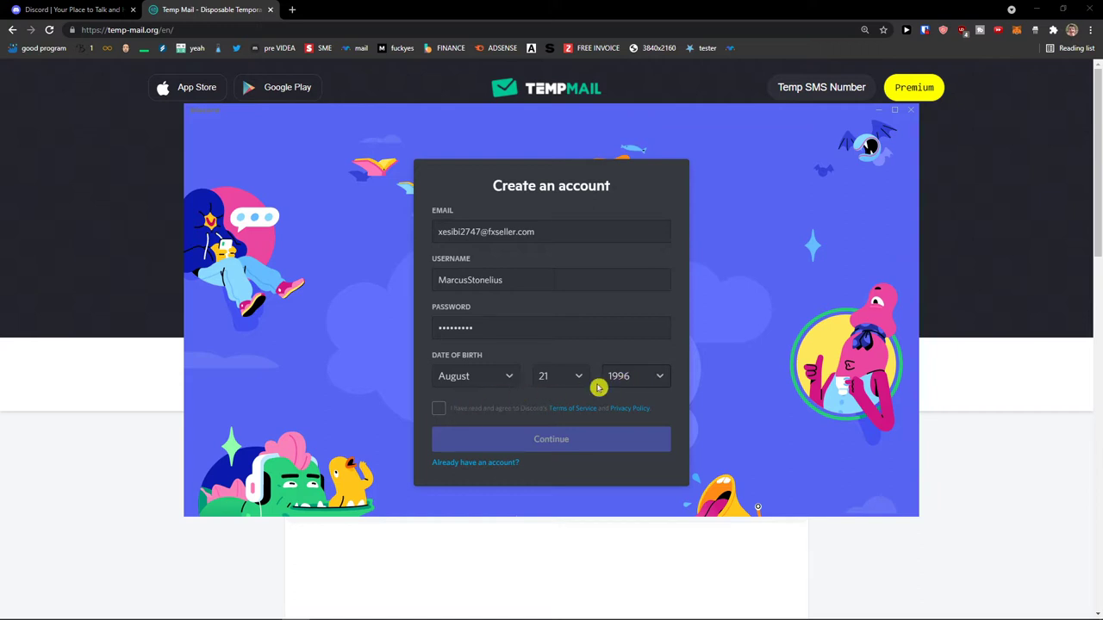
pyautogui.click(437, 412)
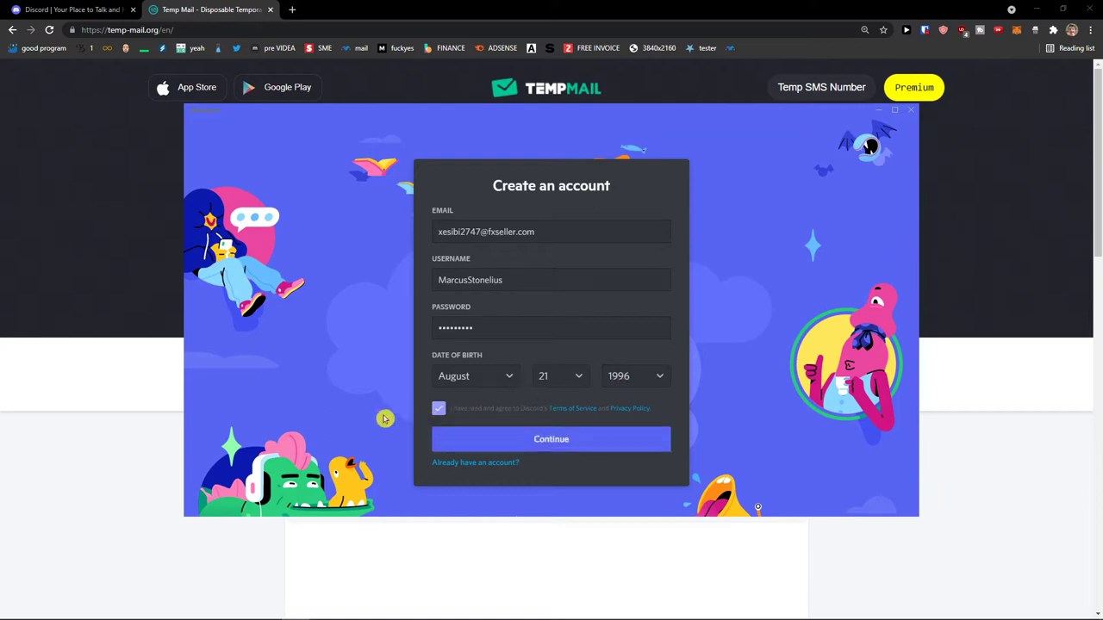
# Submit the form, replace the rejected weak password with a stronger one, and resubmit
pyautogui.click(543, 450)
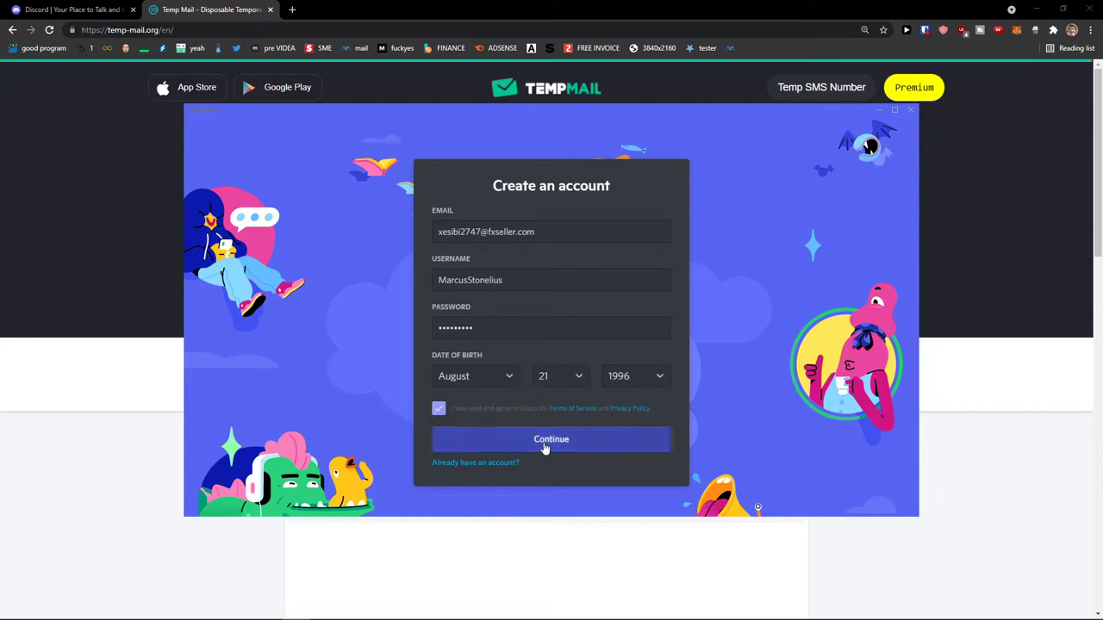
pyautogui.click(499, 332)
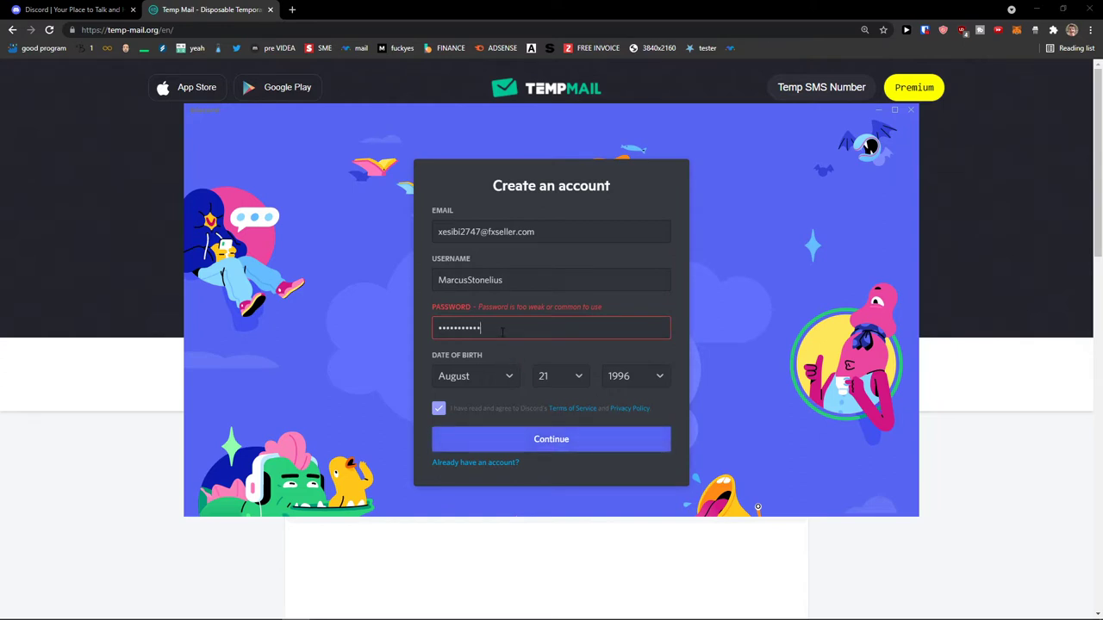
pyautogui.doubleClick(513, 332)
pyautogui.click(545, 436)
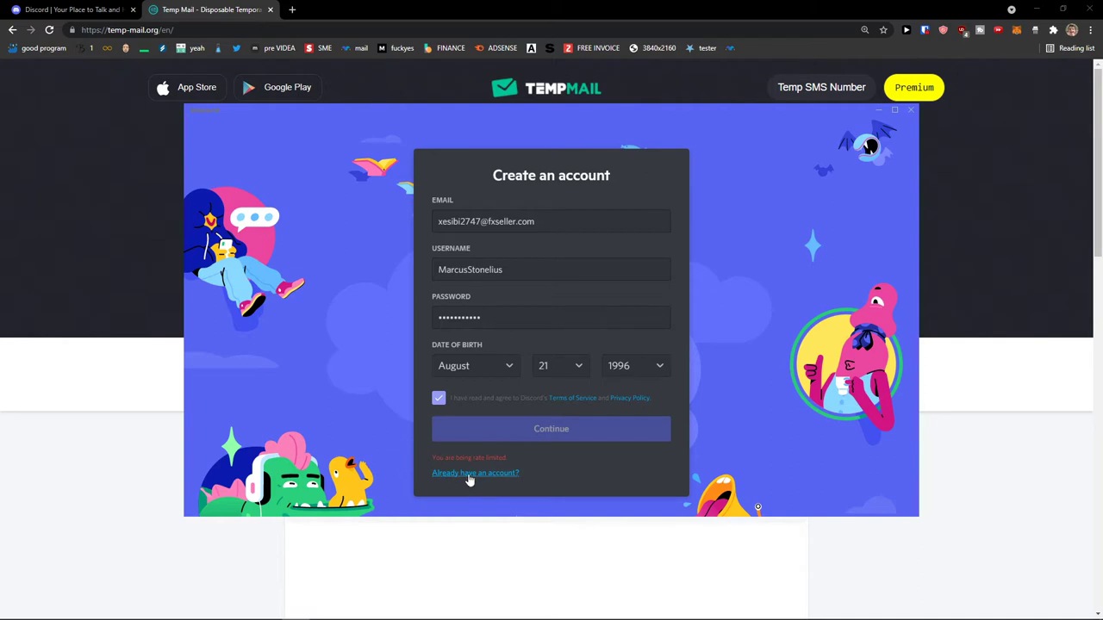
pyautogui.click(505, 319)
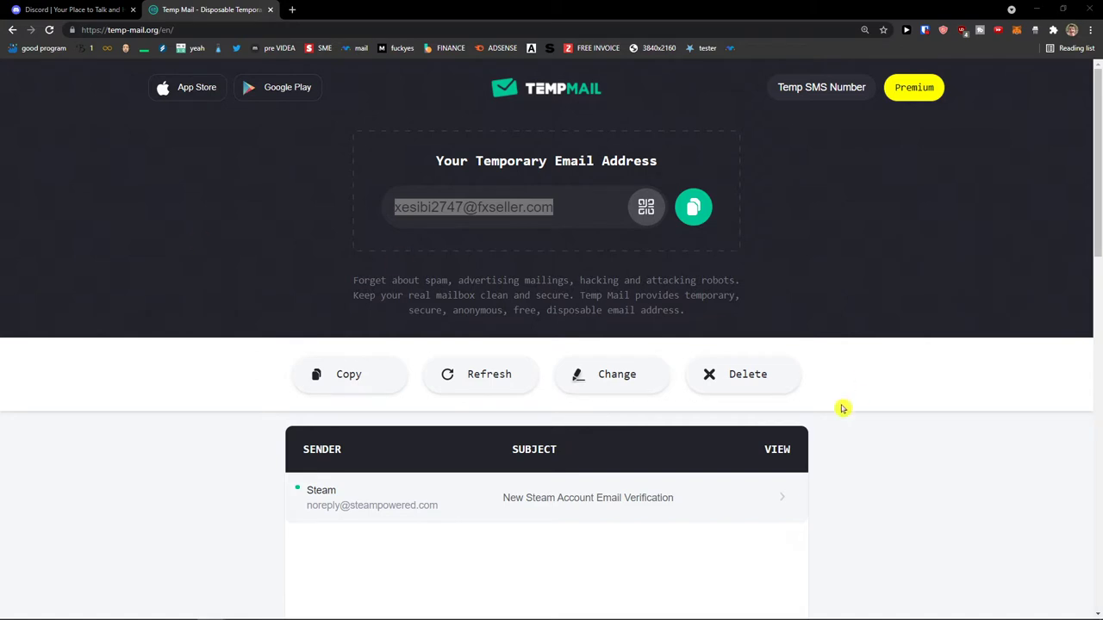
# Refresh the Temp Mail inbox and return to Discord's registration form
pyautogui.click(462, 377)
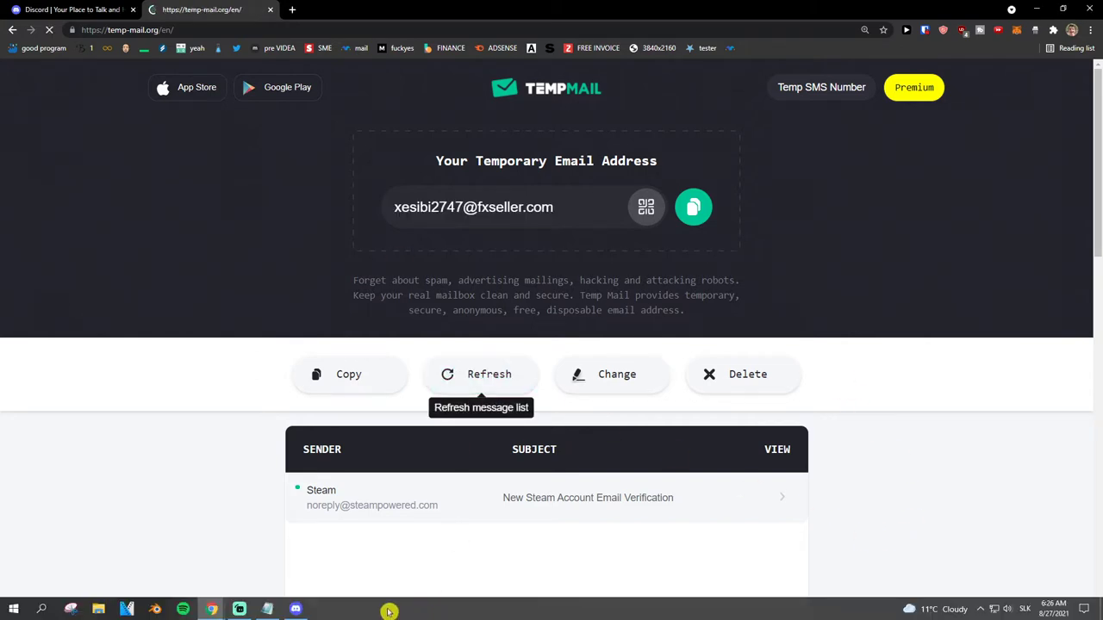
pyautogui.click(388, 609)
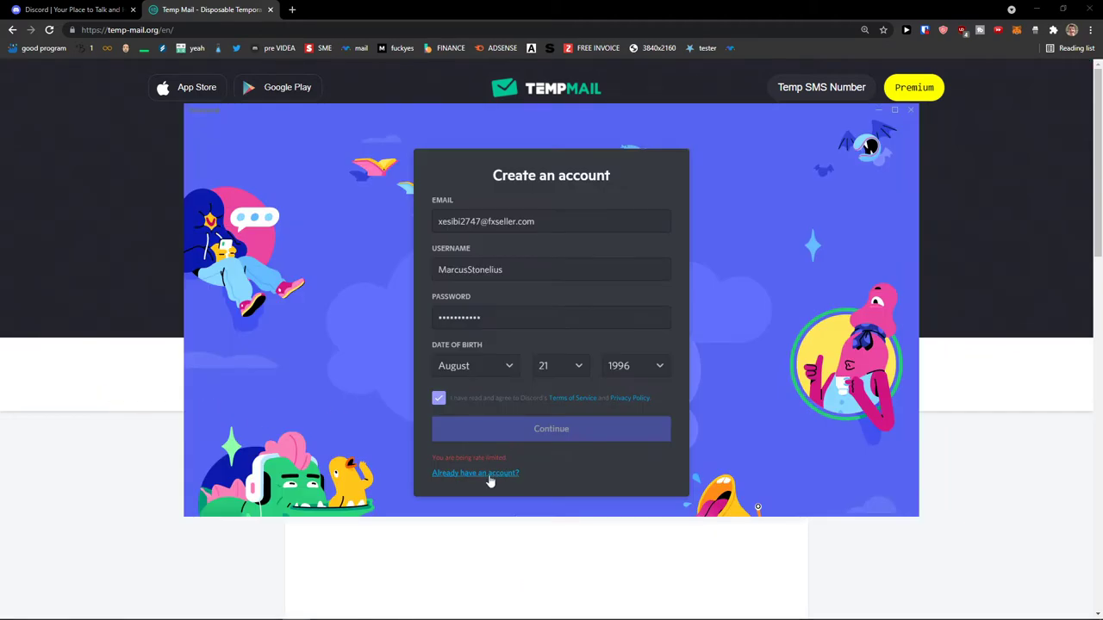
pyautogui.click(489, 475)
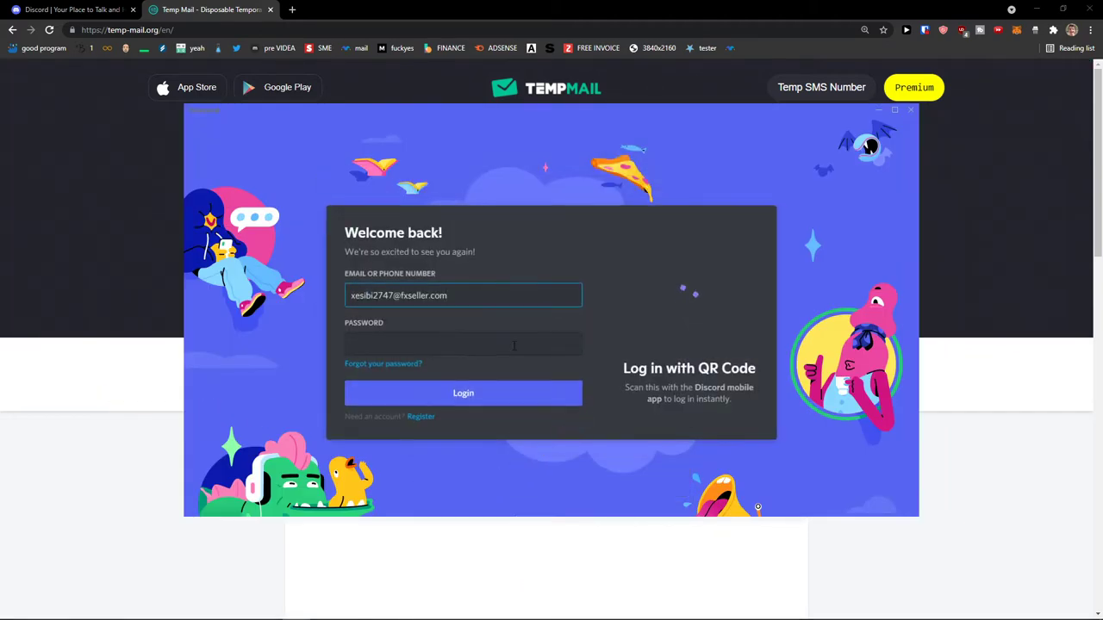
pyautogui.click(413, 420)
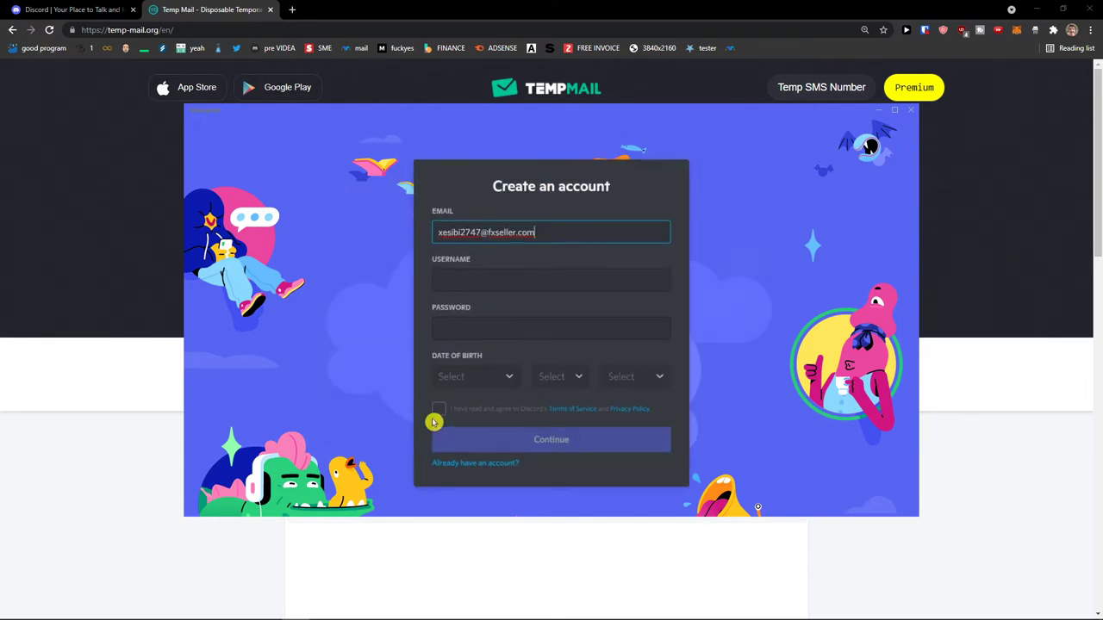
# Update the username and password in the registration form
pyautogui.click(525, 280)
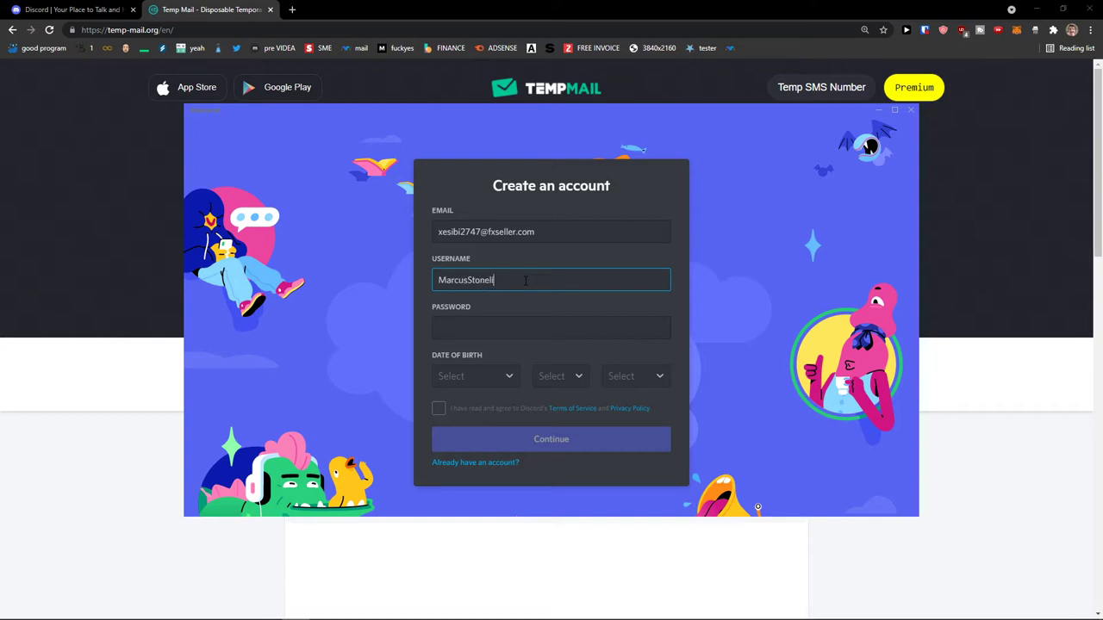
pyautogui.write('ius')
pyautogui.press('Tab')
pyautogui.write('a')
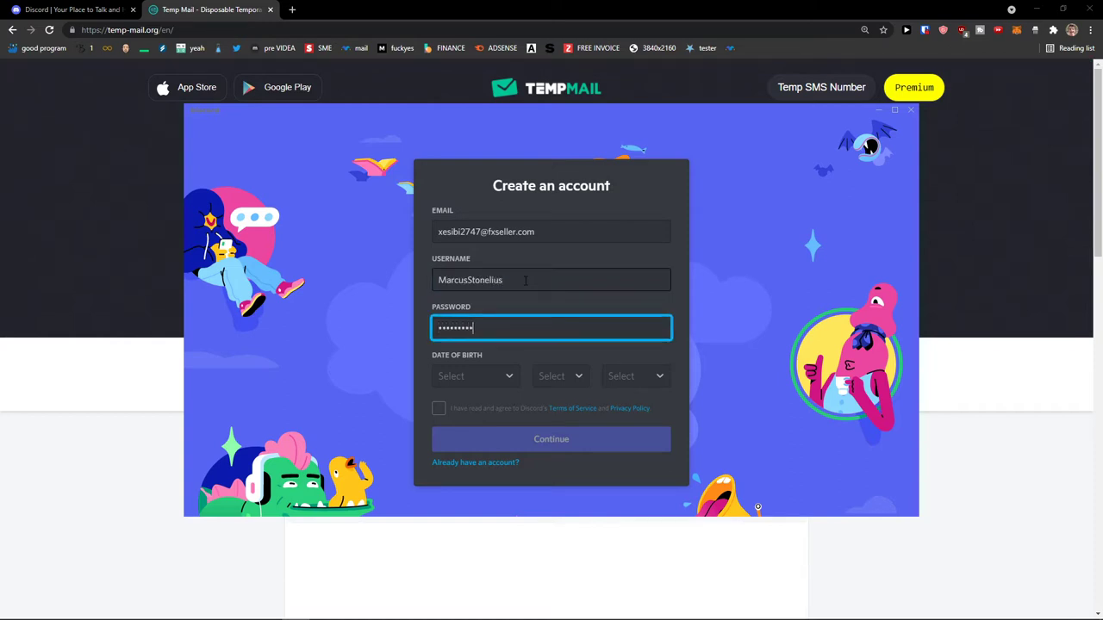
pyautogui.press('Tab')
# Set birth date May 5, 1996, accept the terms, resubmit, then go to the login form
pyautogui.click(475, 376)
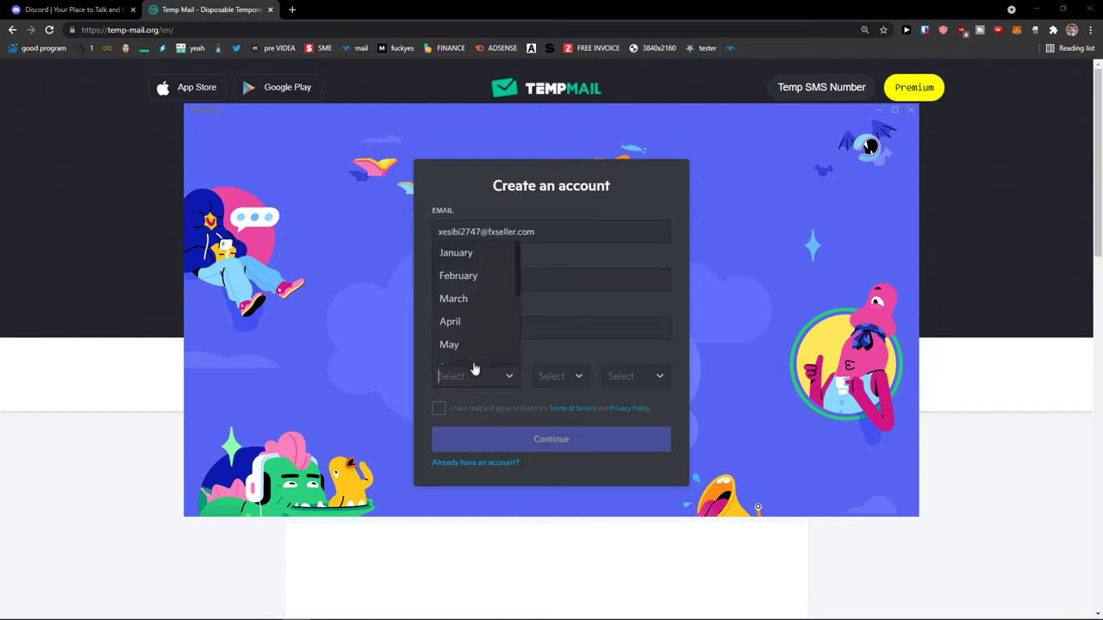
pyautogui.click(475, 344)
pyautogui.click(564, 375)
pyautogui.click(580, 349)
pyautogui.click(620, 376)
pyautogui.scroll(-5, 620, 340)
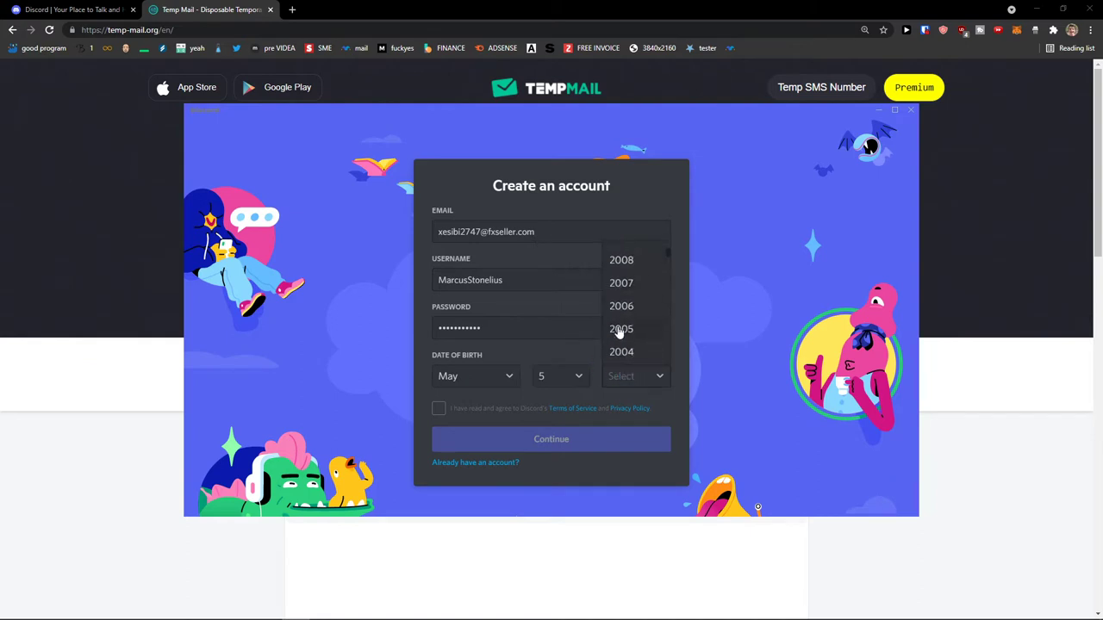
pyautogui.scroll(-1, 620, 331)
pyautogui.click(626, 349)
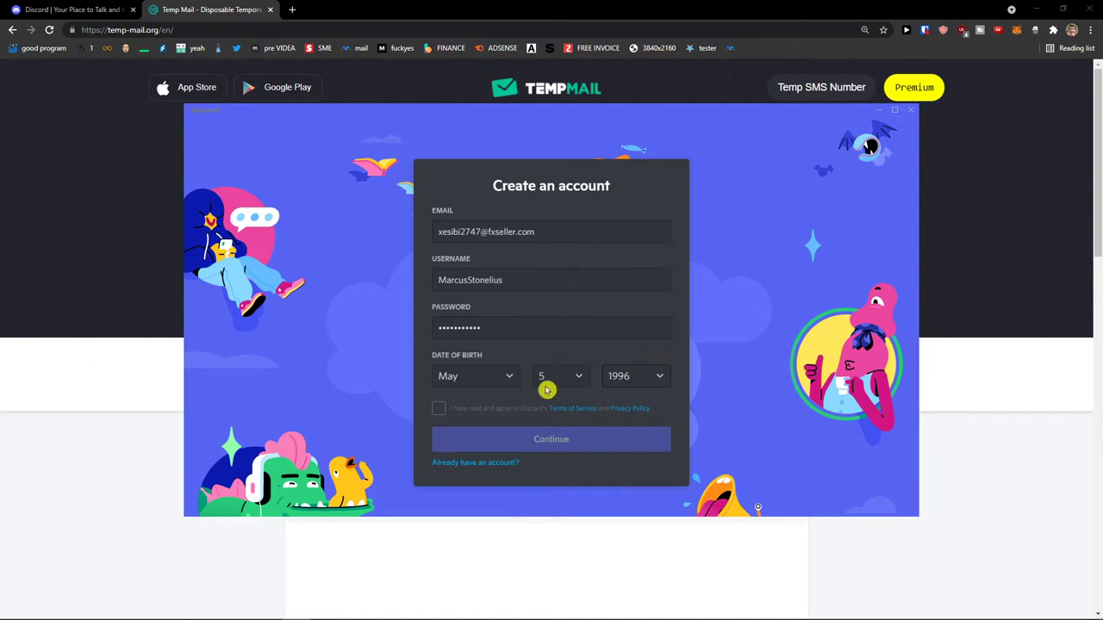
pyautogui.click(439, 408)
pyautogui.click(536, 442)
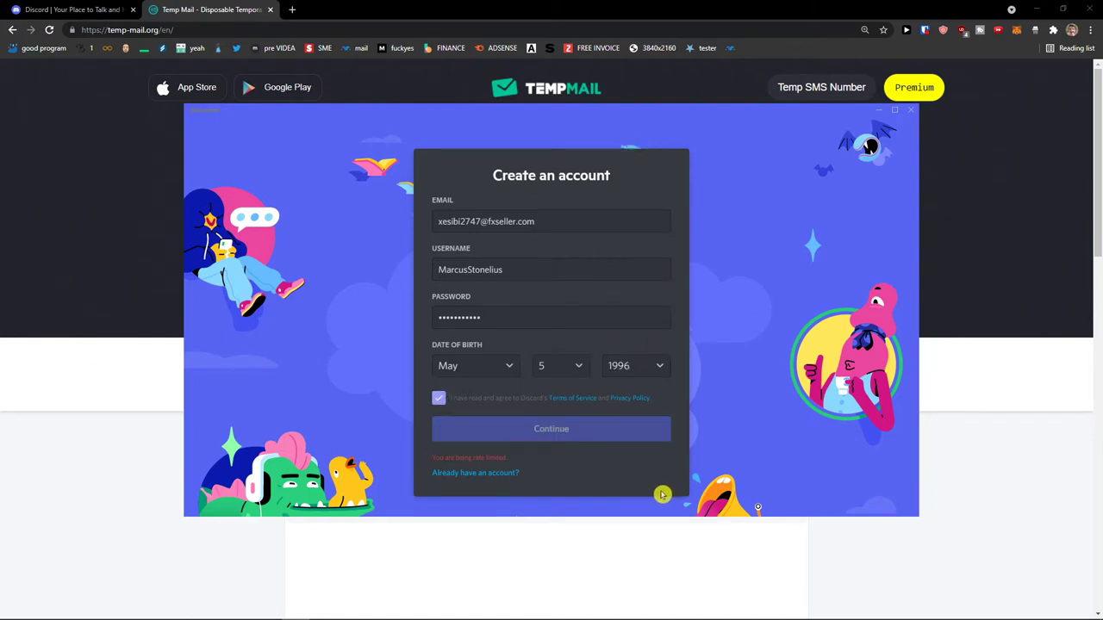
pyautogui.click(475, 473)
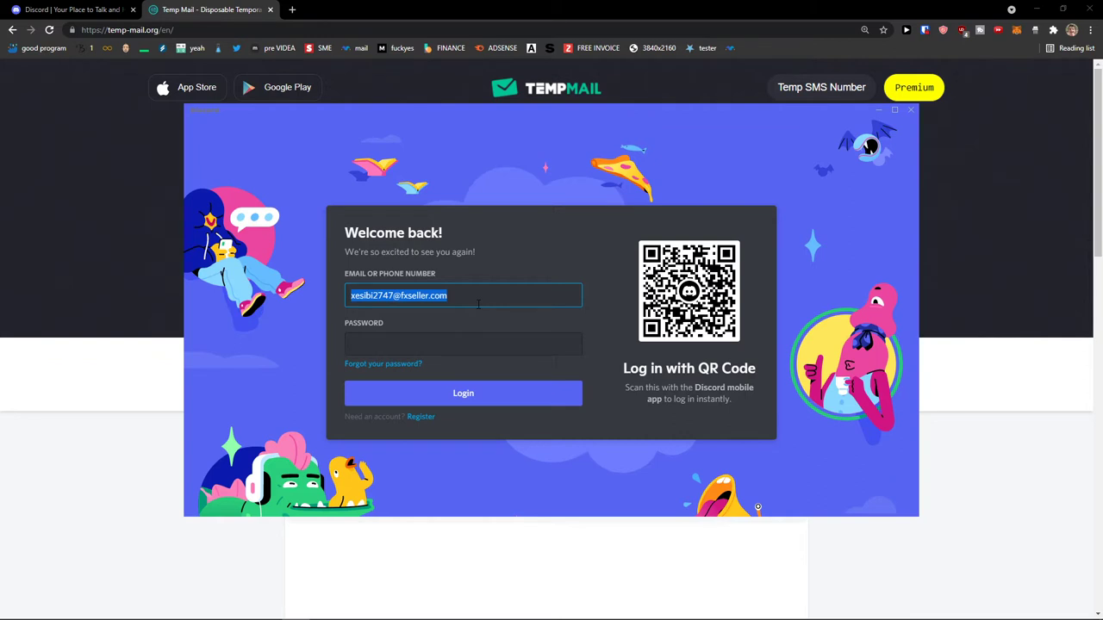
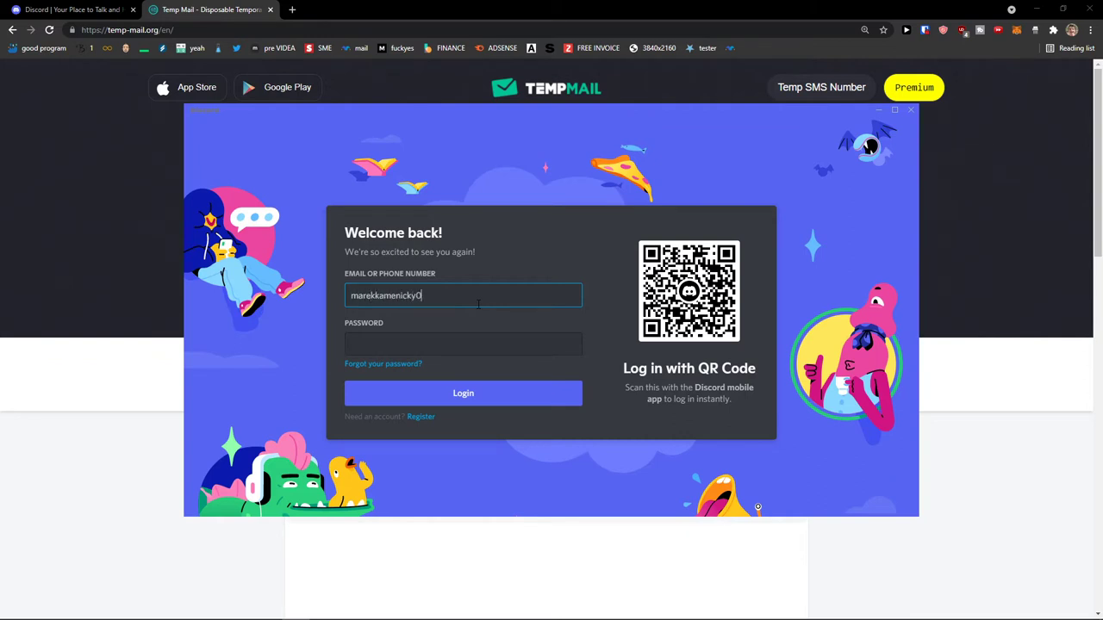
# Log in with the existing account's e-mail and password, then maximize the Discord window
pyautogui.press('Tab')
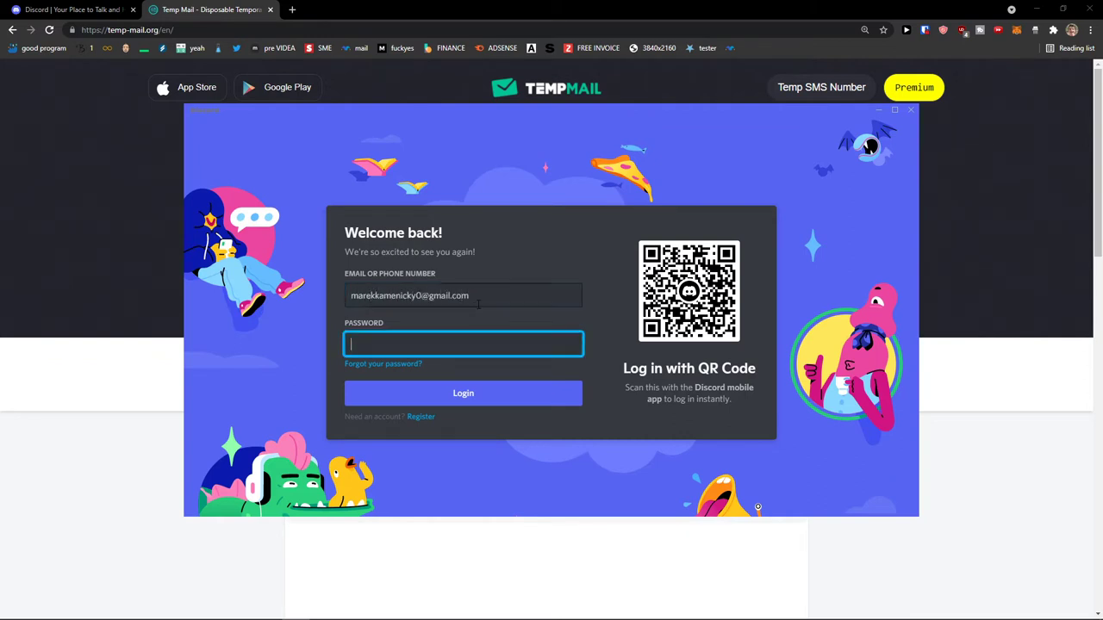
pyautogui.write('*********')
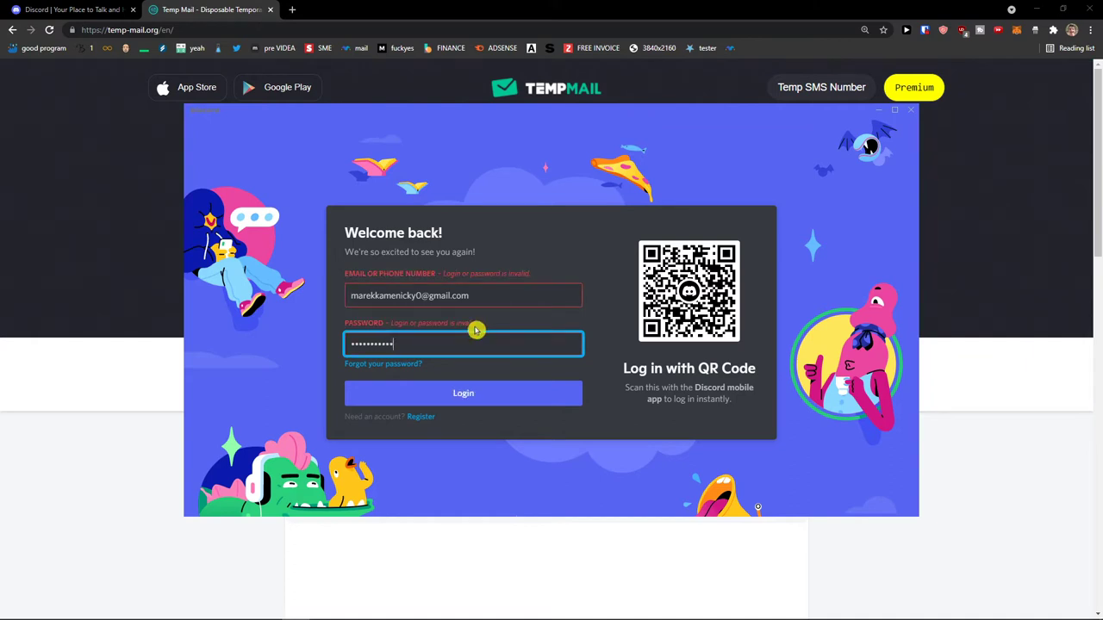
pyautogui.hotkey('ctrl', 'a')
pyautogui.write('*')
pyautogui.click(470, 390)
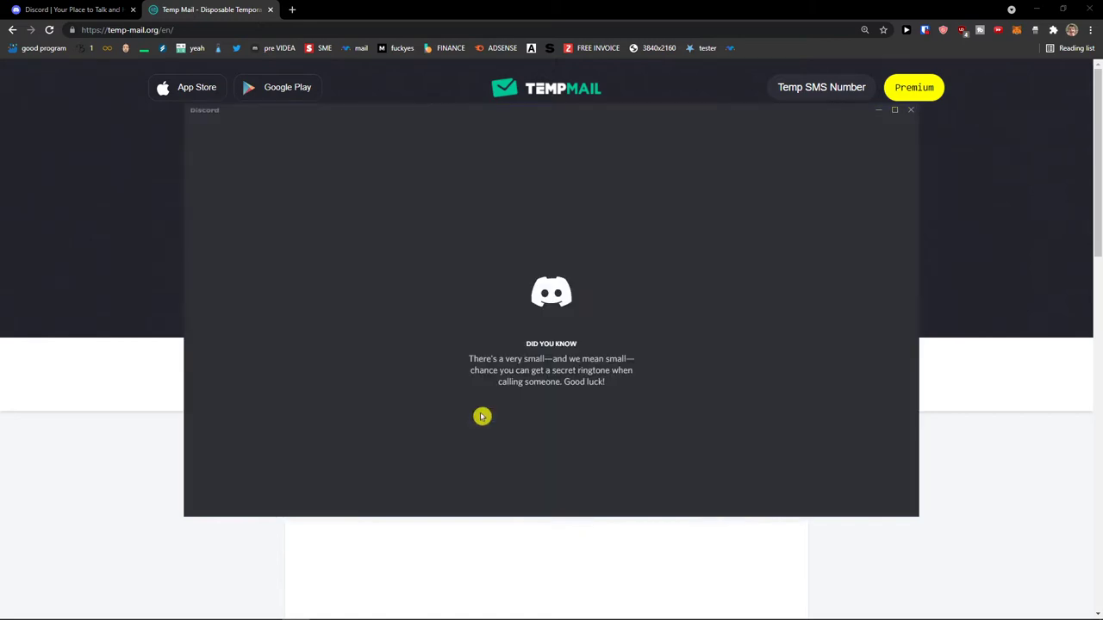
pyautogui.click(894, 110)
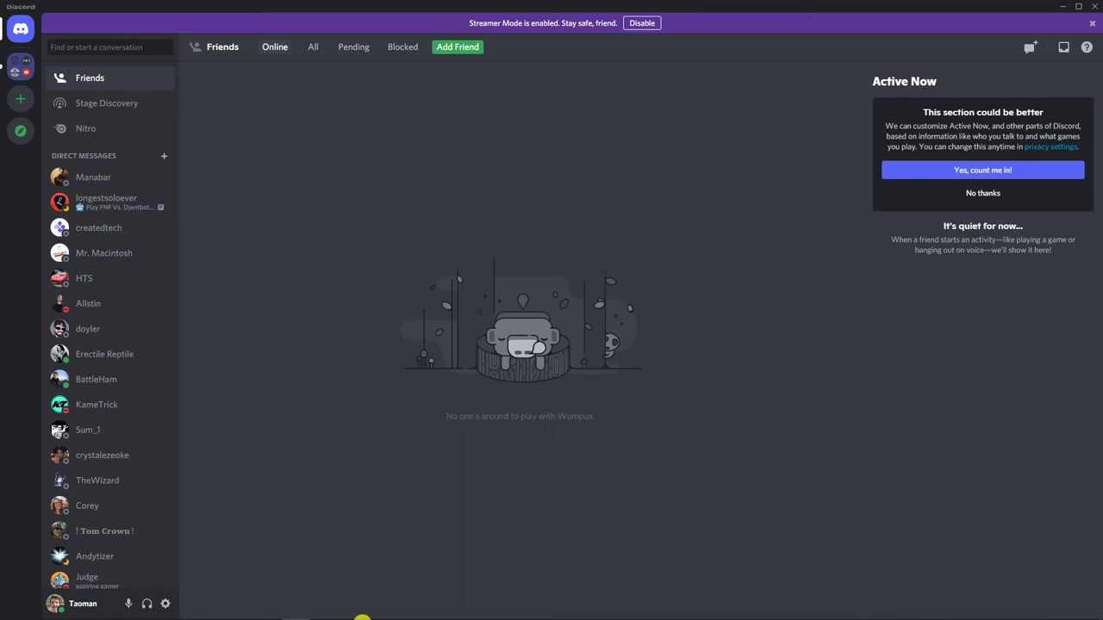
pyautogui.moveTo(296, 609)
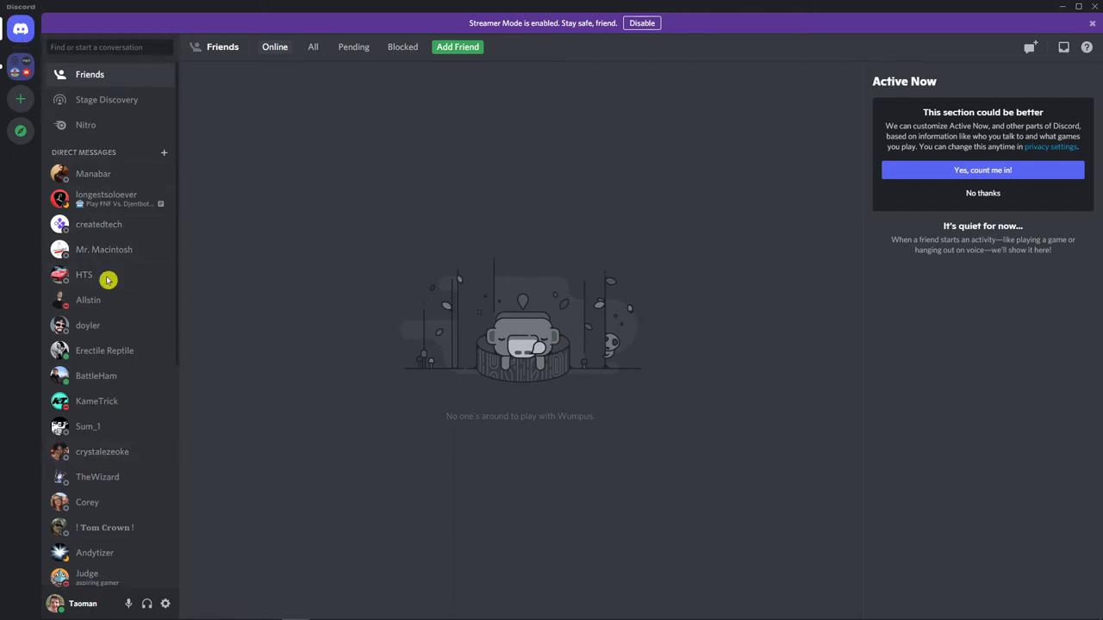
pyautogui.scroll(-3, 104, 283)
pyautogui.scroll(3, 95, 284)
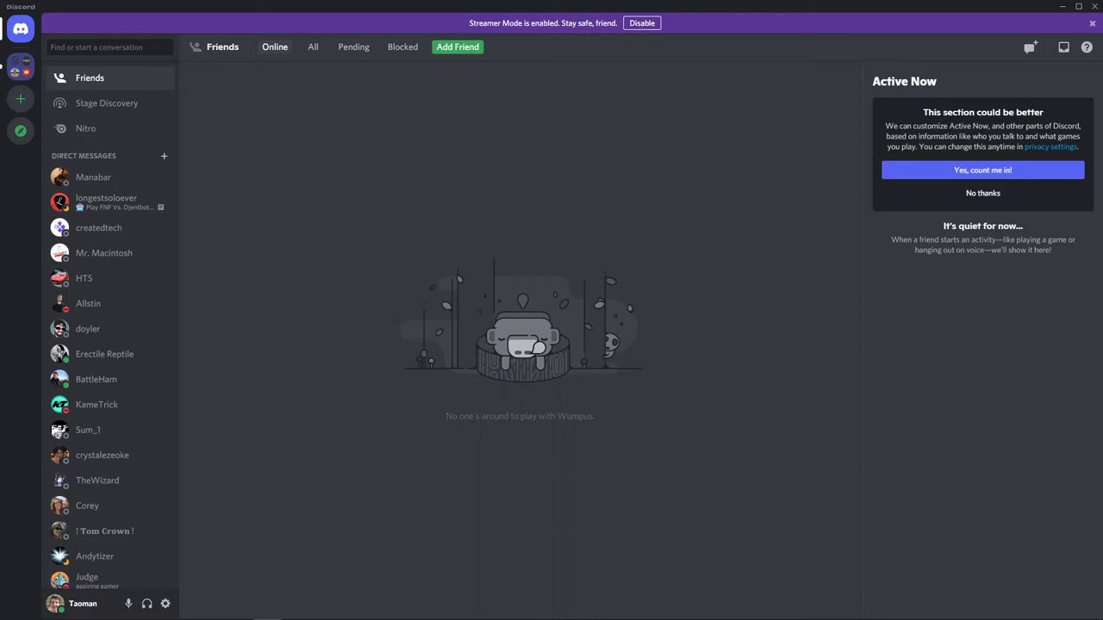
# Browse the live Stage Discovery listings, then list all 10 friends on the Friends page
pyautogui.click(136, 103)
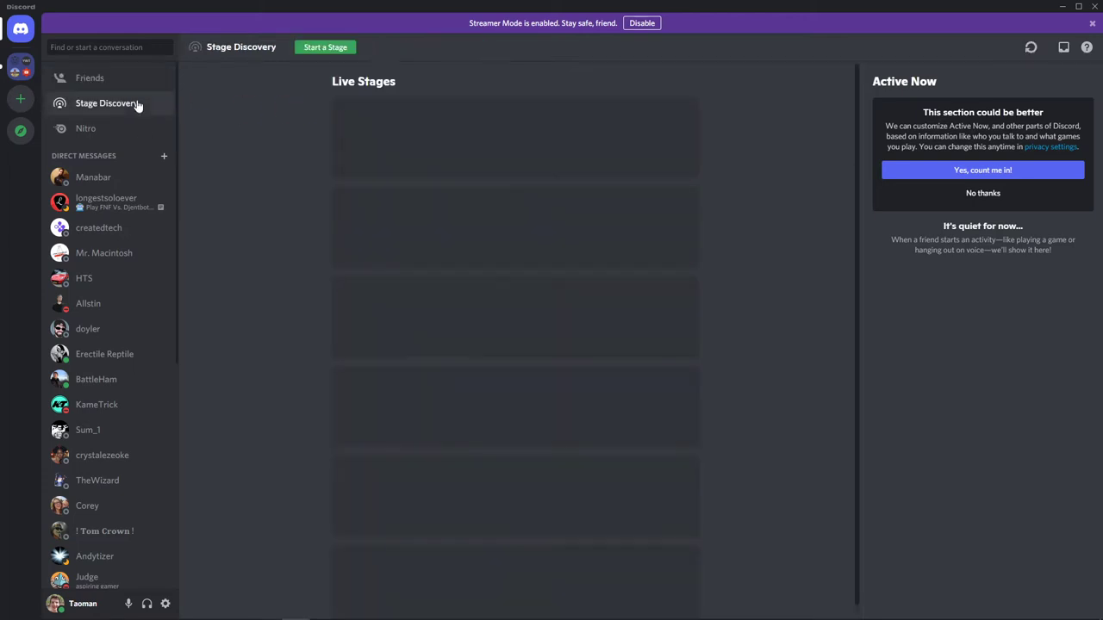
pyautogui.scroll(-1, 344, 210)
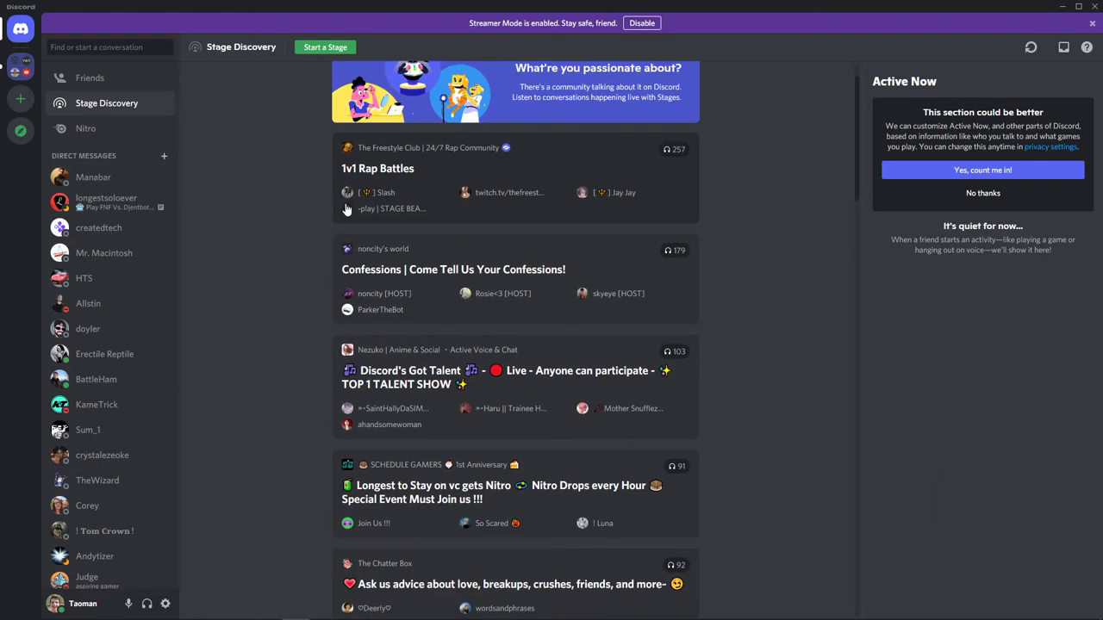
pyautogui.scroll(-1, 336, 212)
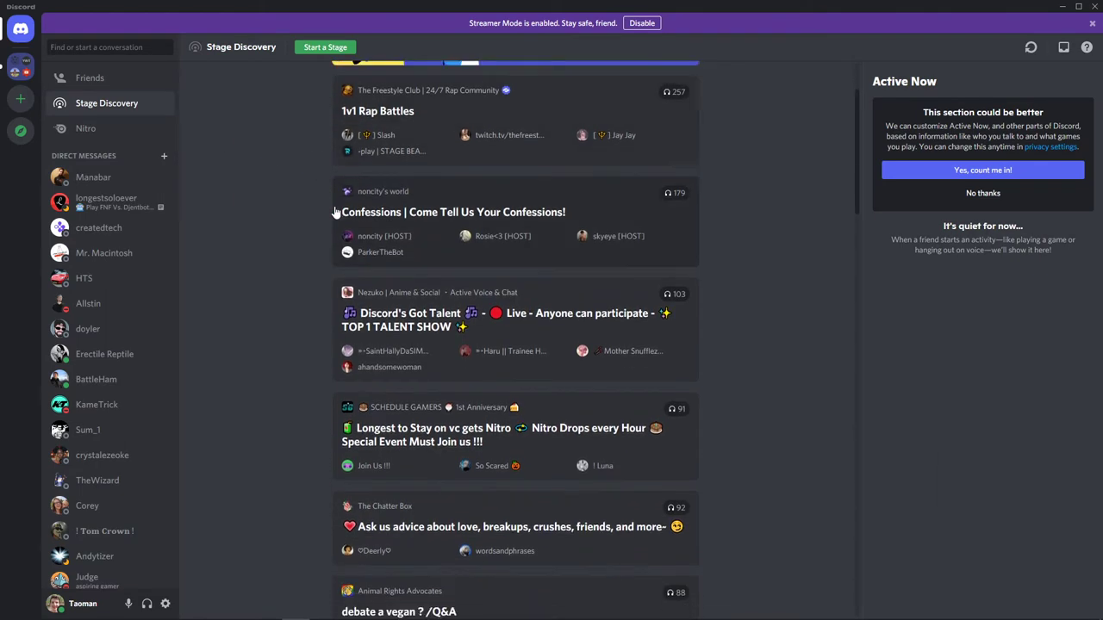
pyautogui.scroll(-3, 312, 217)
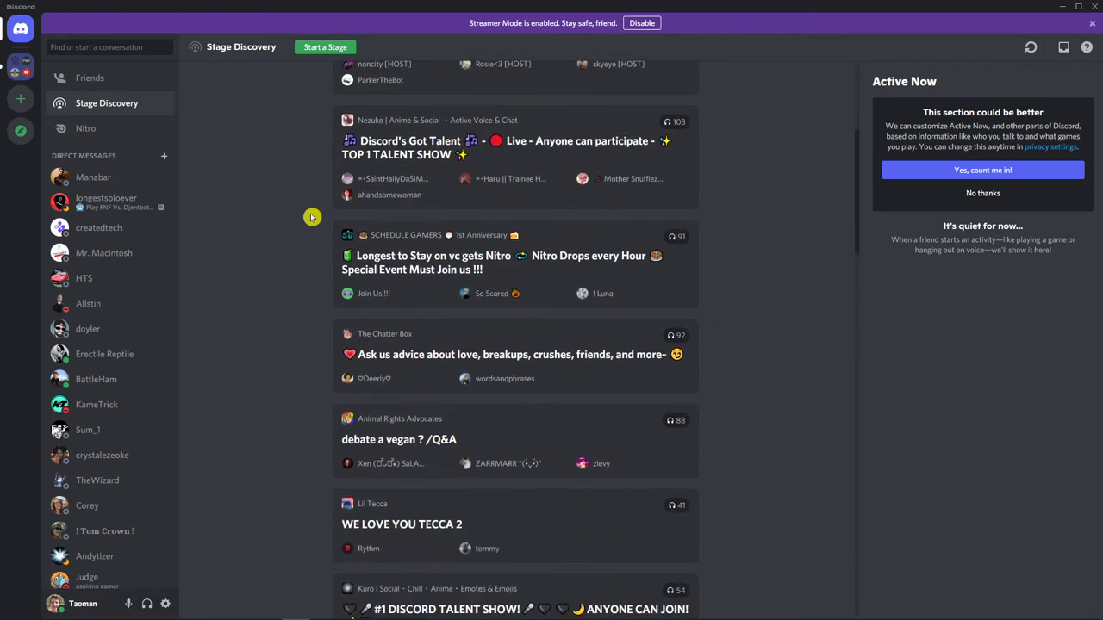
pyautogui.scroll(5, 312, 217)
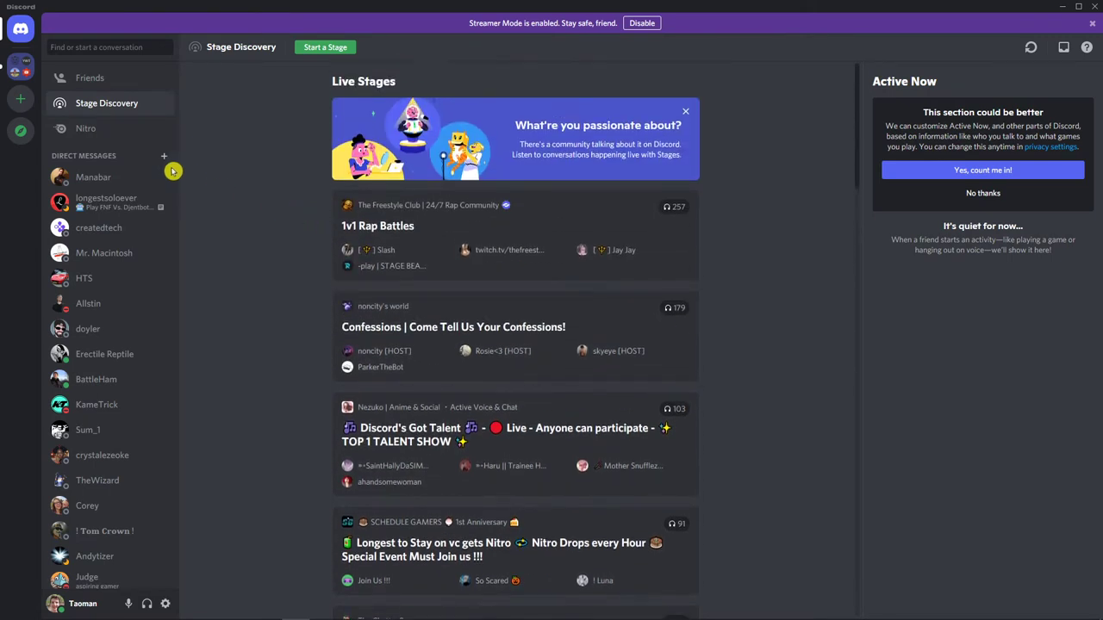
pyautogui.click(122, 82)
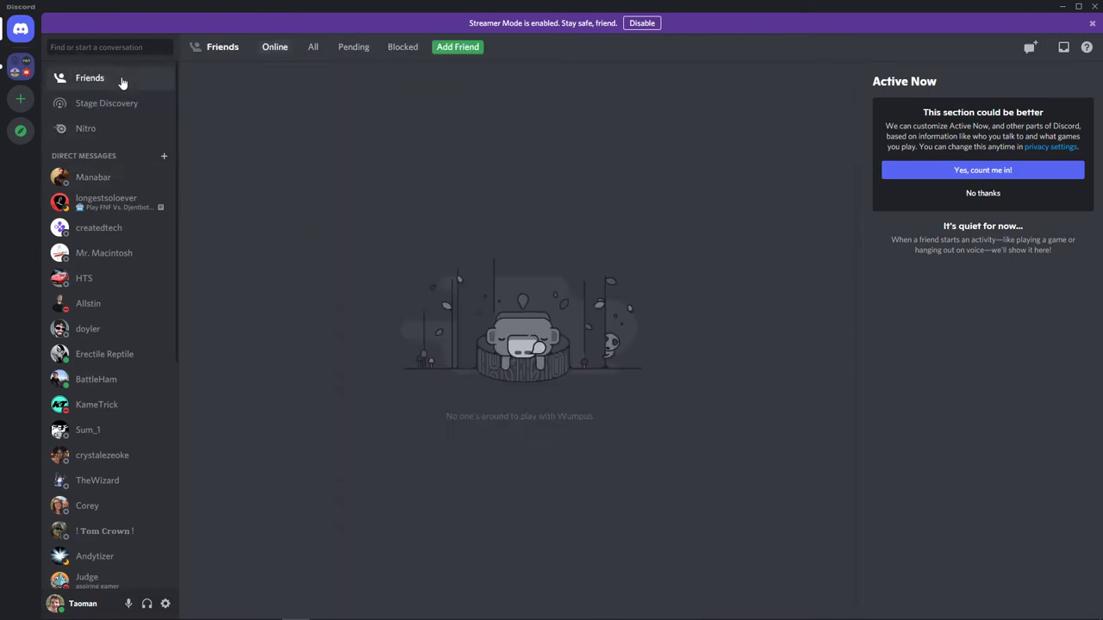
pyautogui.click(312, 46)
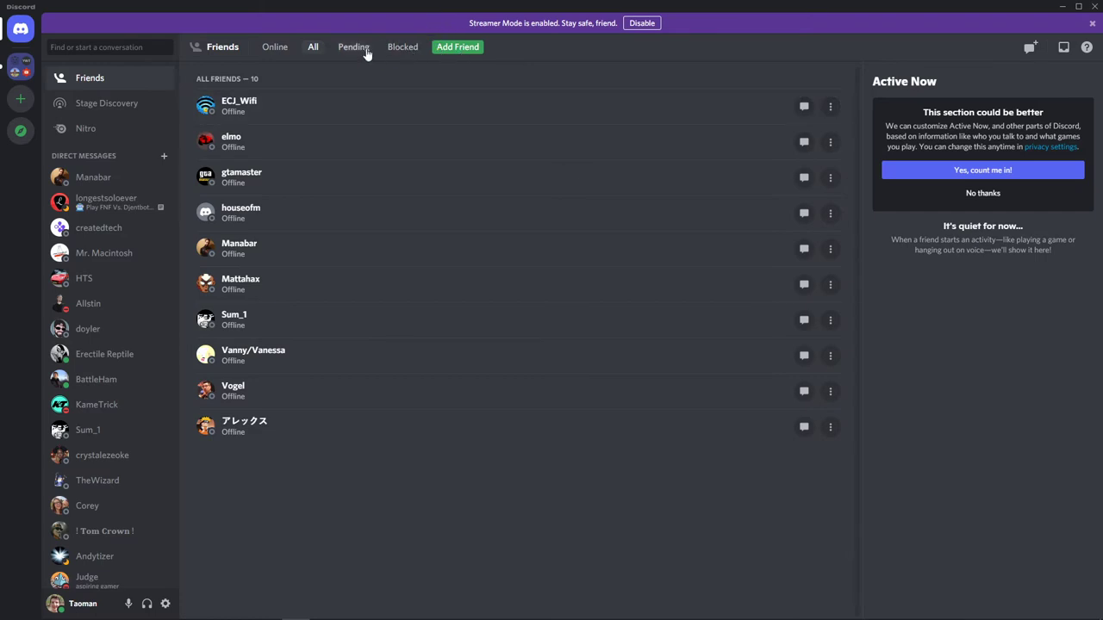
# Show the Add Friend section for sending a friend request by Discord Tag
pyautogui.click(461, 53)
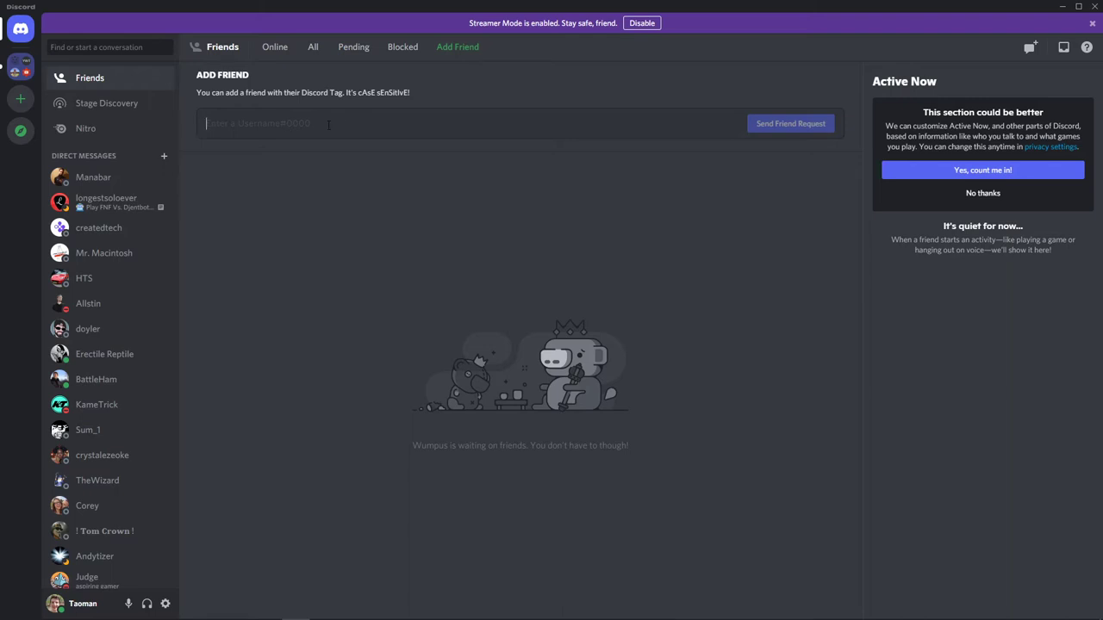
pyautogui.click(347, 143)
pyautogui.click(370, 142)
pyautogui.scroll(-5, 113, 255)
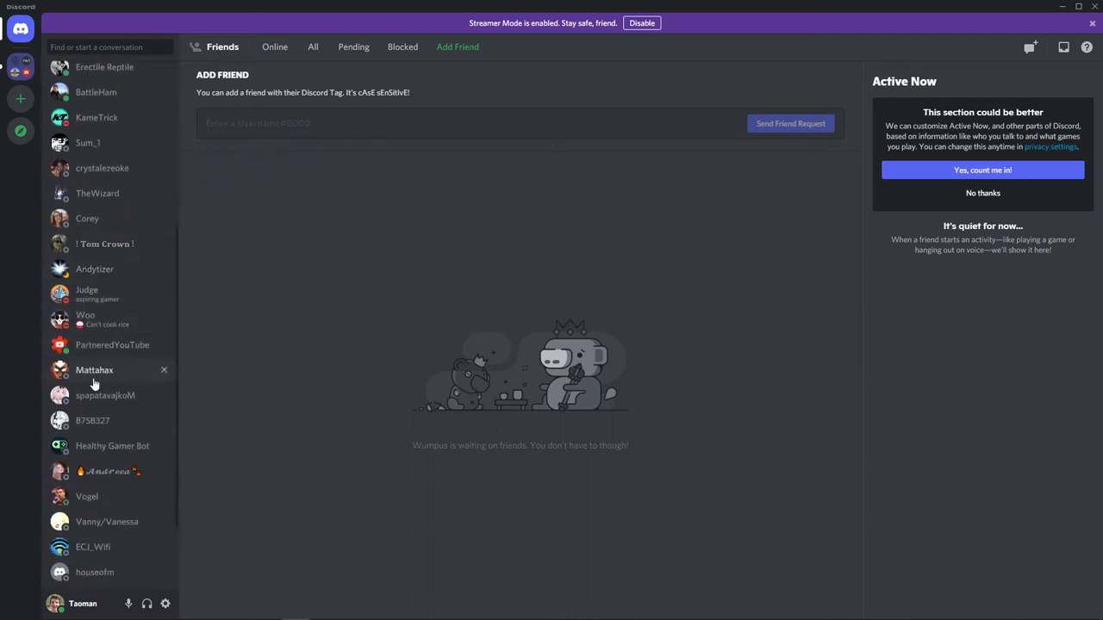
# Open a friend's direct messages and send 'Hey there!'
pyautogui.click(94, 383)
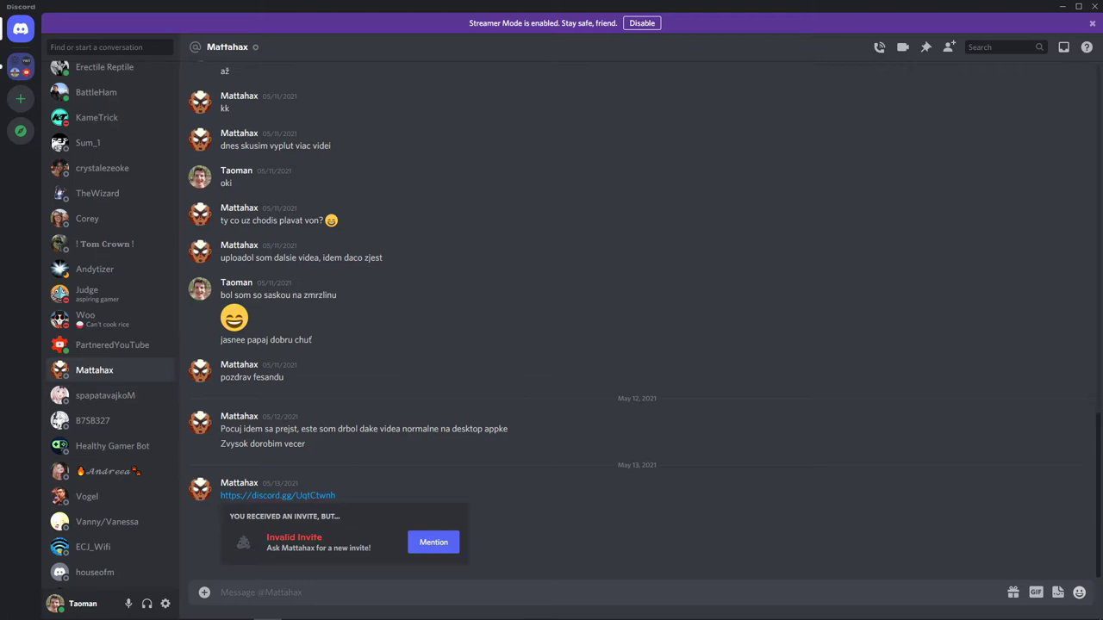
pyautogui.click(291, 592)
pyautogui.write('Hey there!')
pyautogui.press('Return')
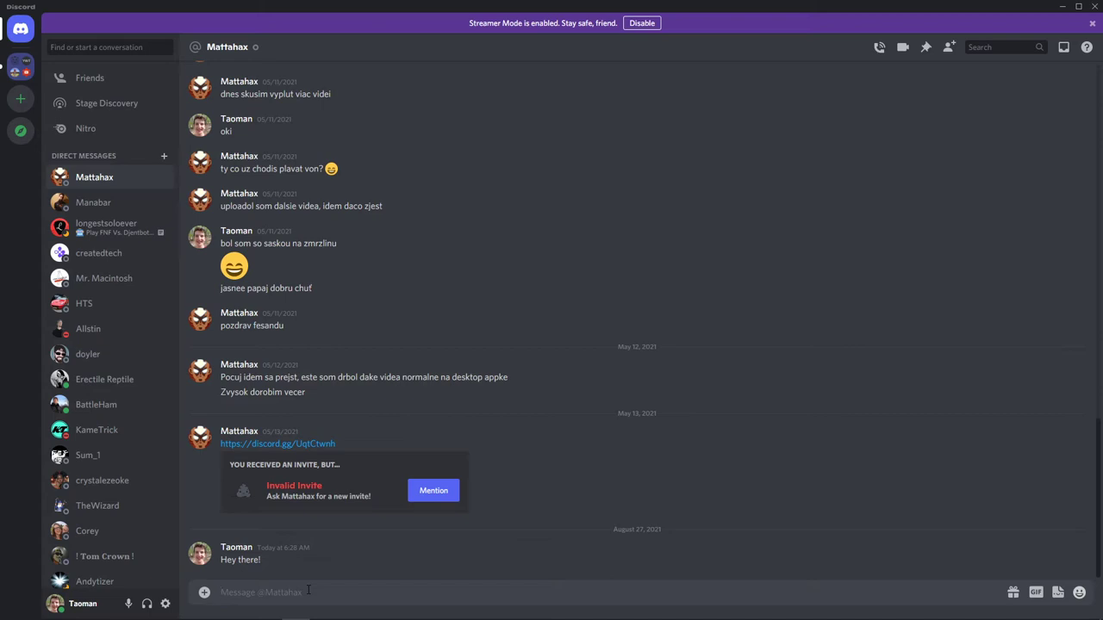
# Try reacting to and editing the 'Hey there!' message, then delete it
pyautogui.moveTo(311, 561)
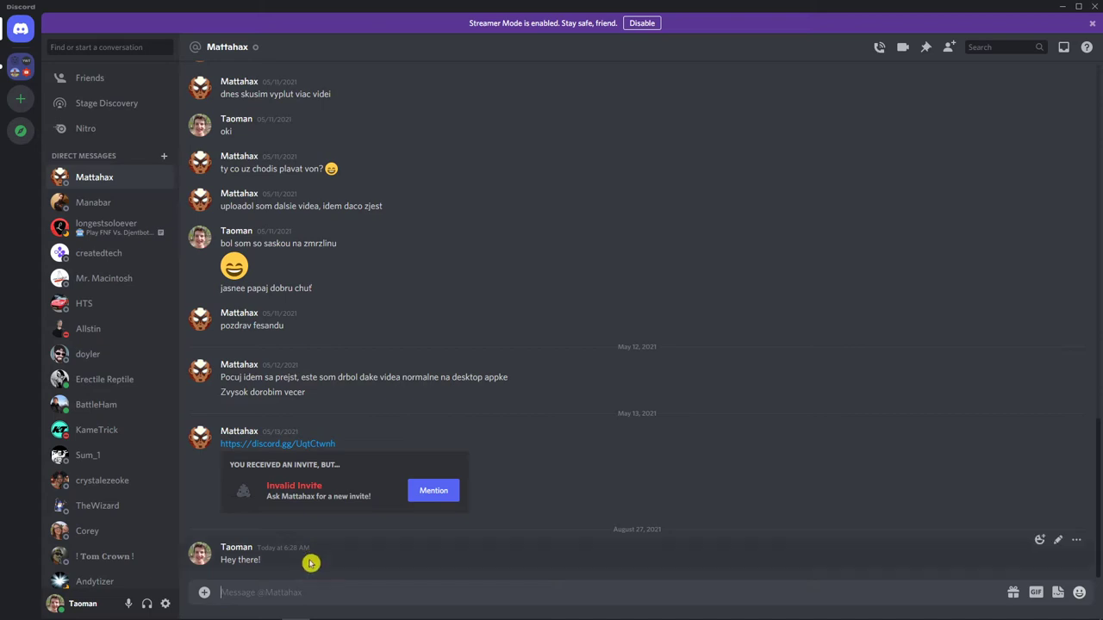
pyautogui.click(1040, 541)
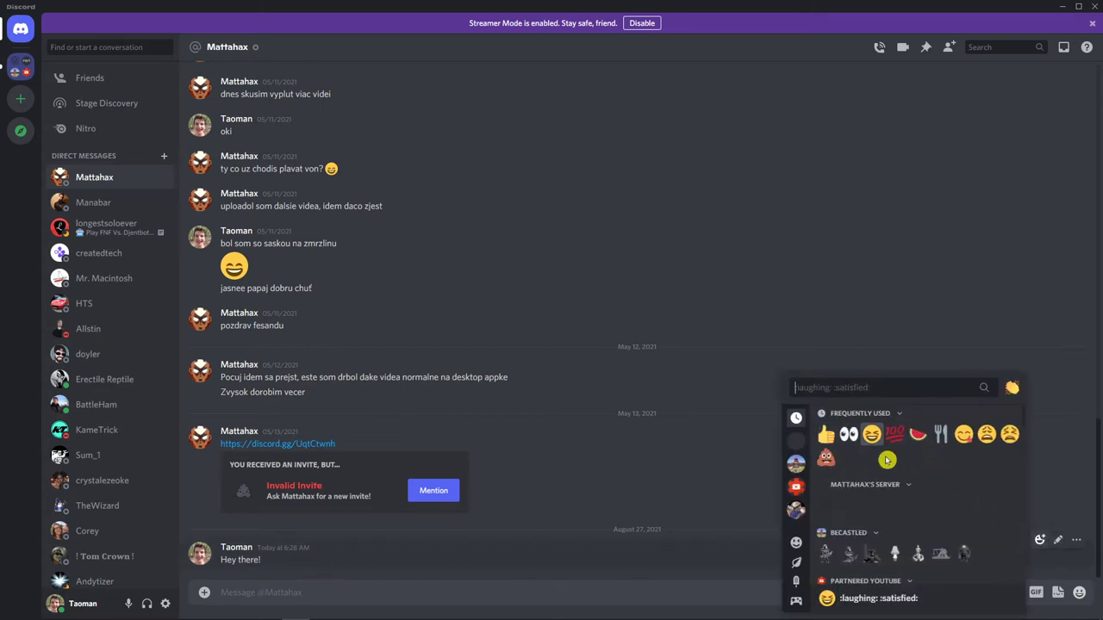
pyautogui.click(1058, 541)
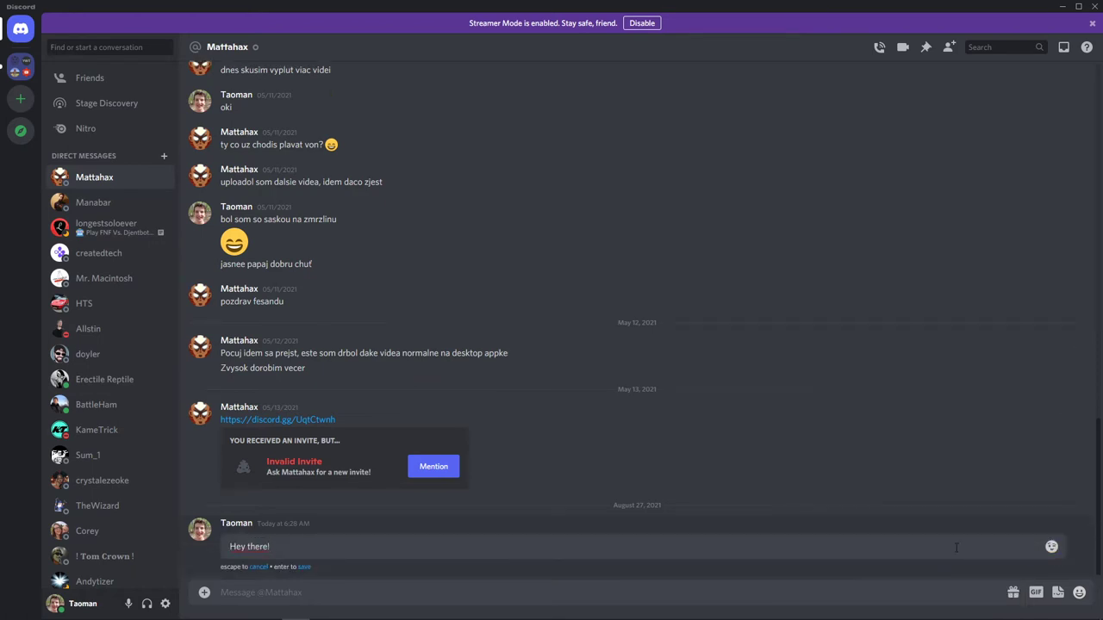
pyautogui.press('Escape')
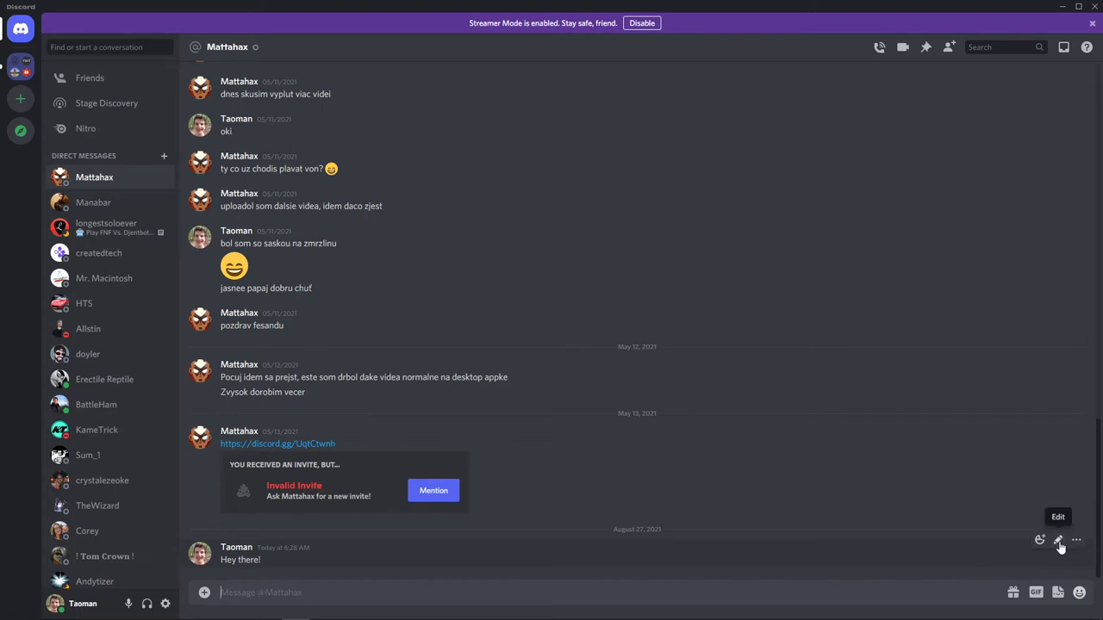
pyautogui.click(1077, 543)
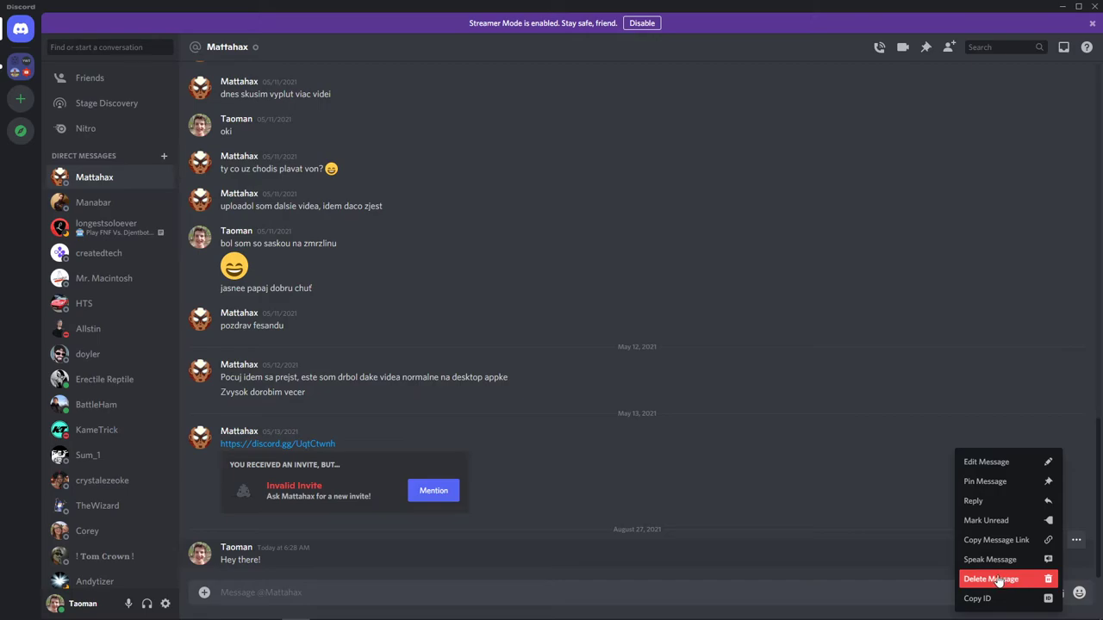
pyautogui.click(998, 582)
pyautogui.click(632, 359)
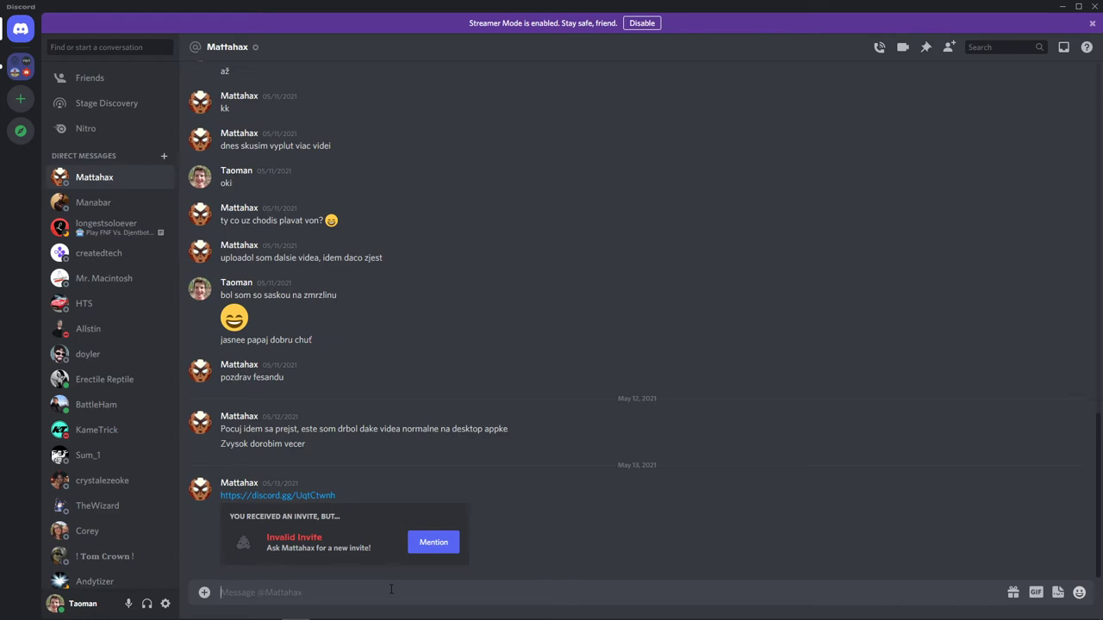
pyautogui.click(493, 566)
pyautogui.click(82, 606)
pyautogui.click(56, 607)
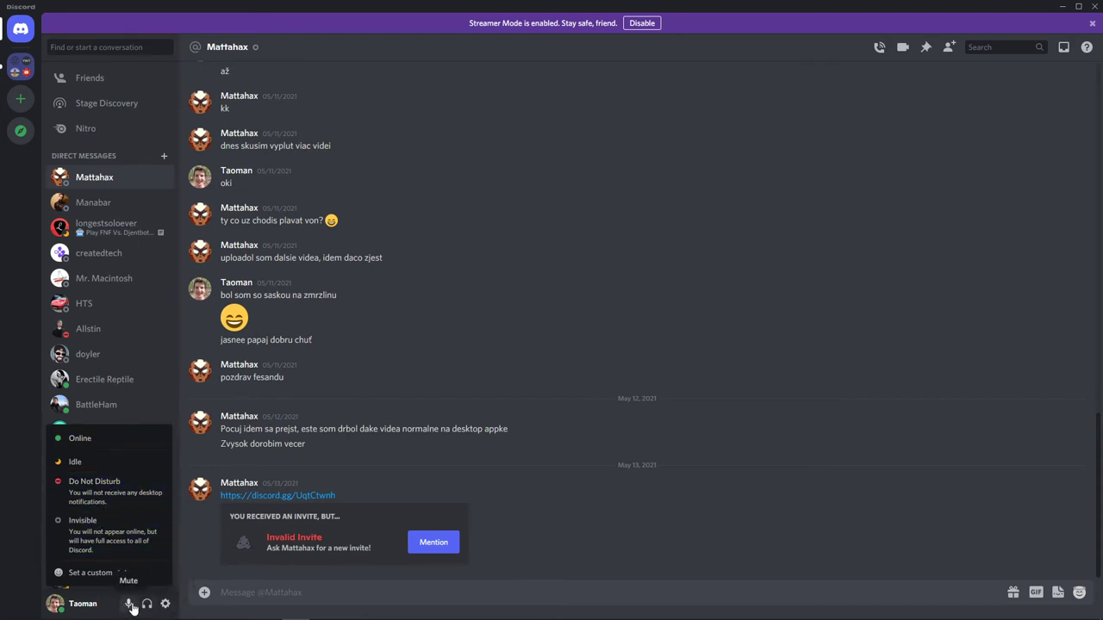
pyautogui.click(97, 596)
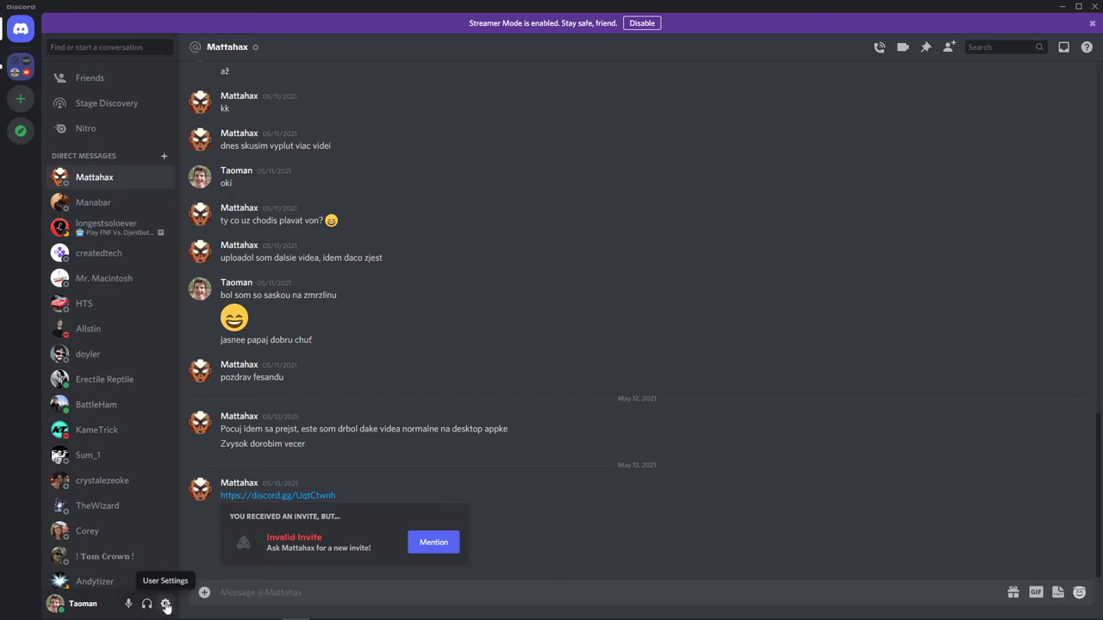
pyautogui.click(166, 606)
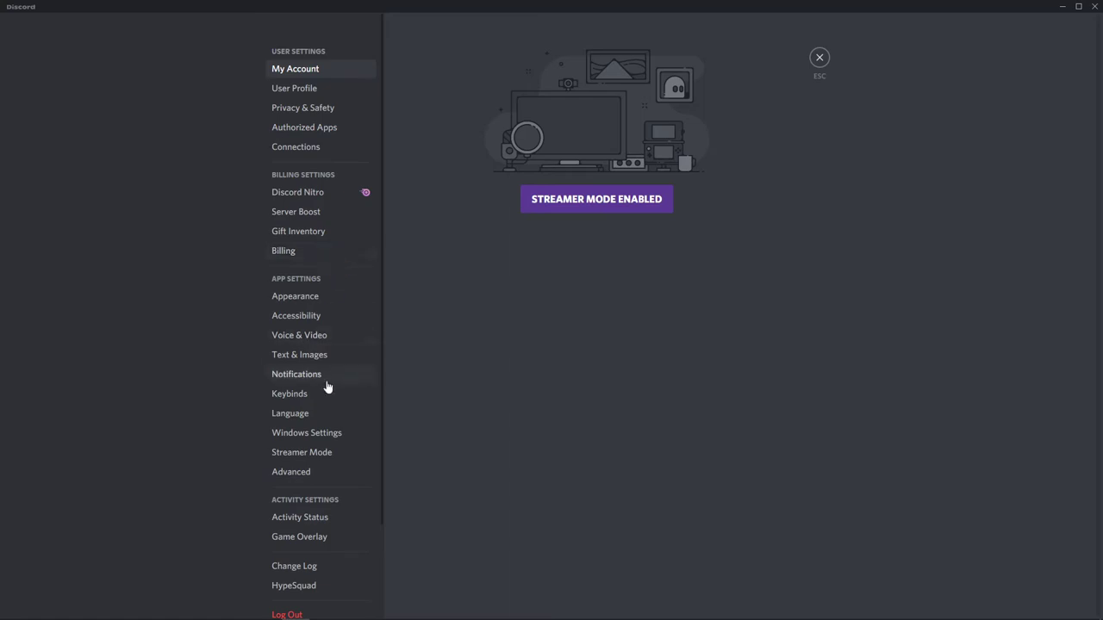
# Turn off Streamer Mode, then open the profile editor from My Account
pyautogui.click(313, 453)
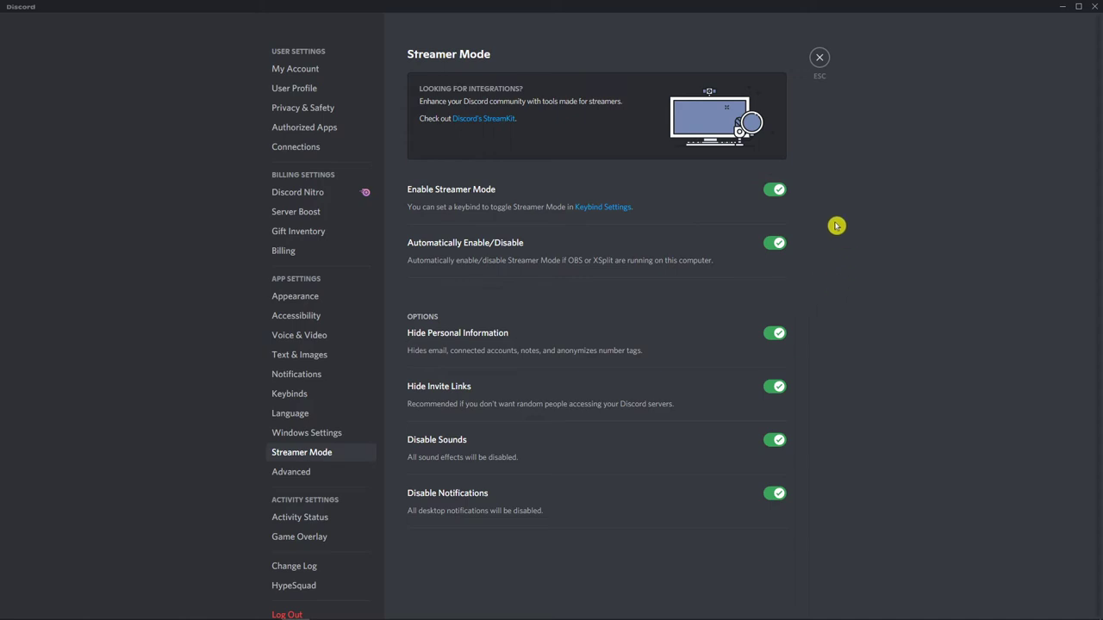
pyautogui.click(774, 190)
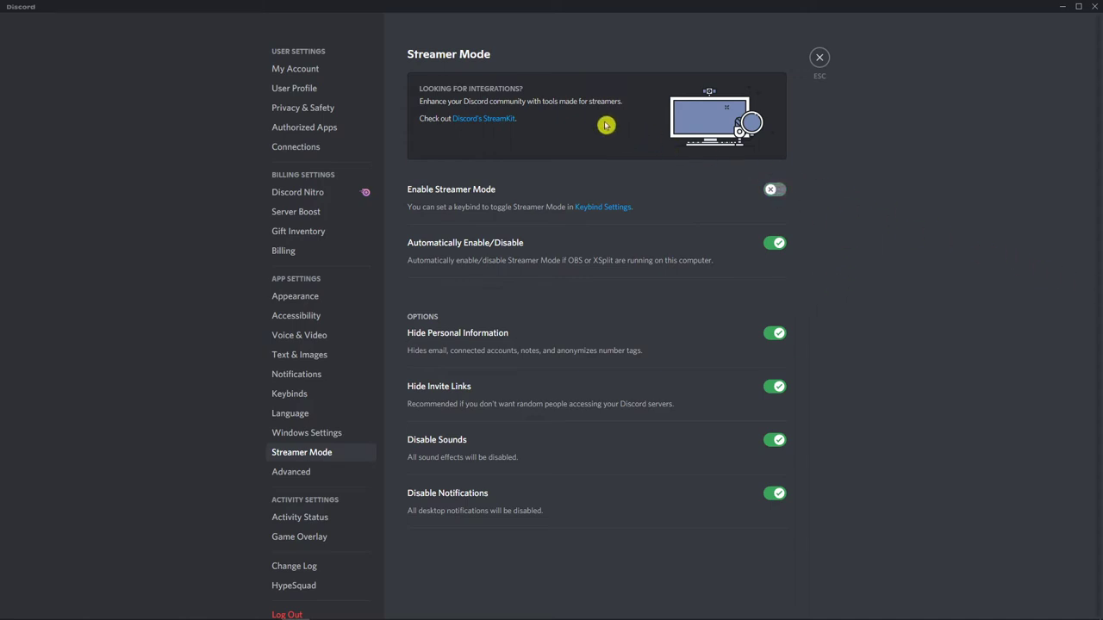
pyautogui.click(321, 74)
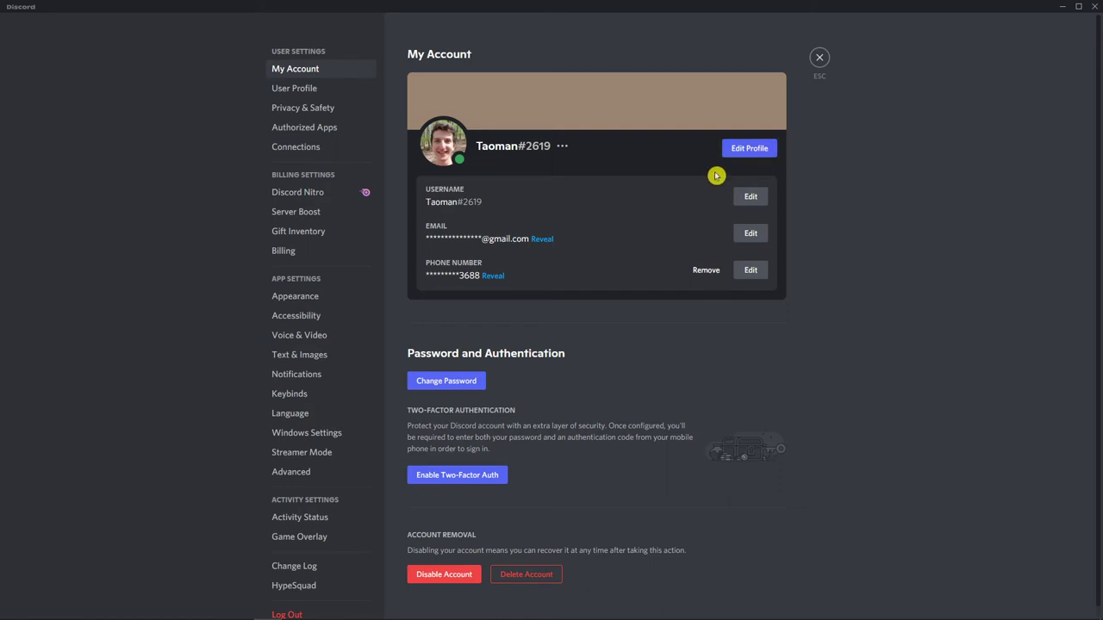
pyautogui.click(746, 149)
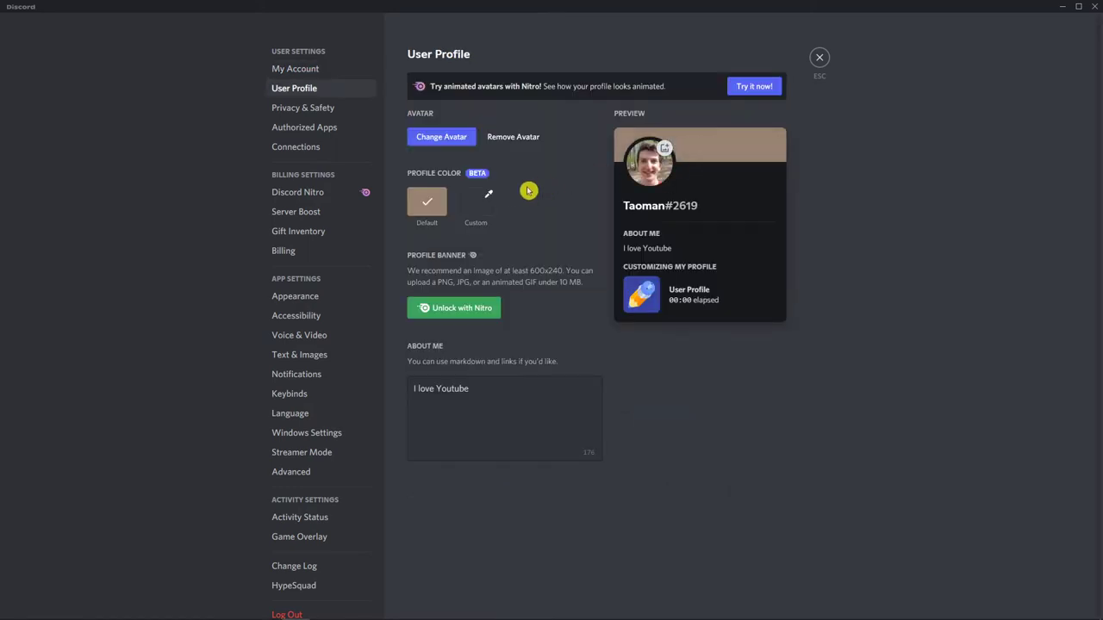
# Start an avatar image upload, then cancel it, leaving the avatar unchanged
pyautogui.click(457, 147)
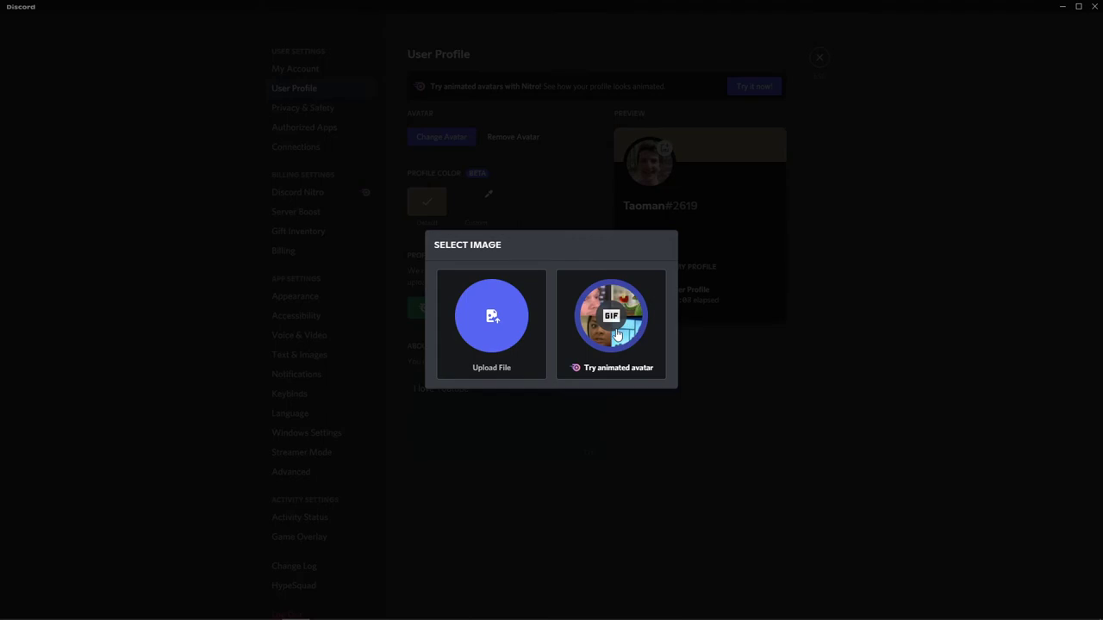
pyautogui.click(484, 320)
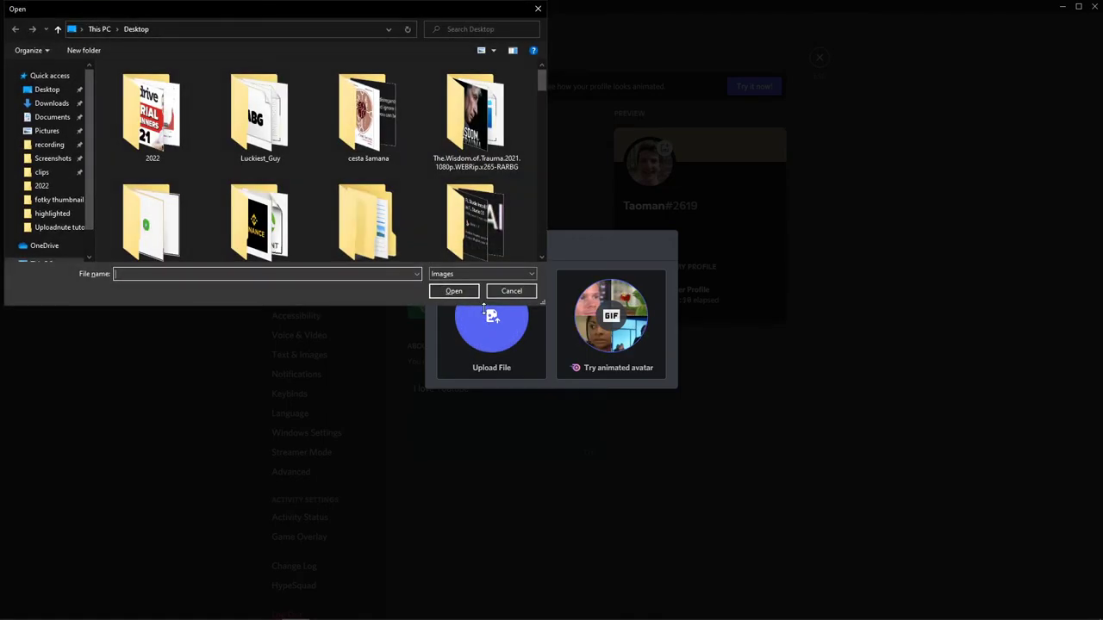
pyautogui.scroll(-5, 327, 215)
pyautogui.scroll(-5, 334, 228)
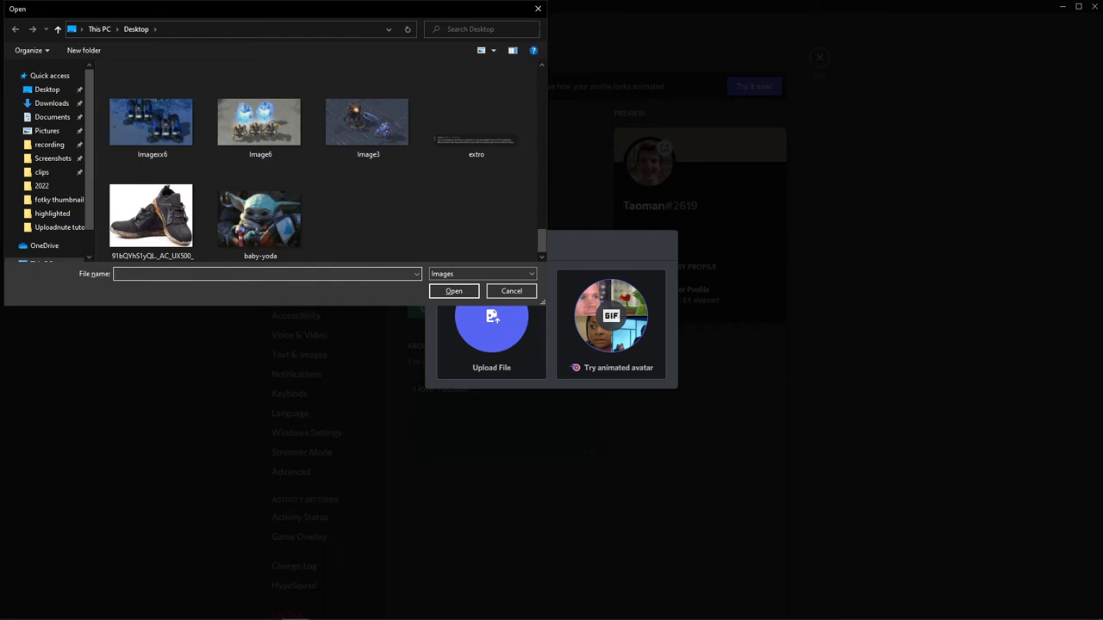
pyautogui.click(539, 14)
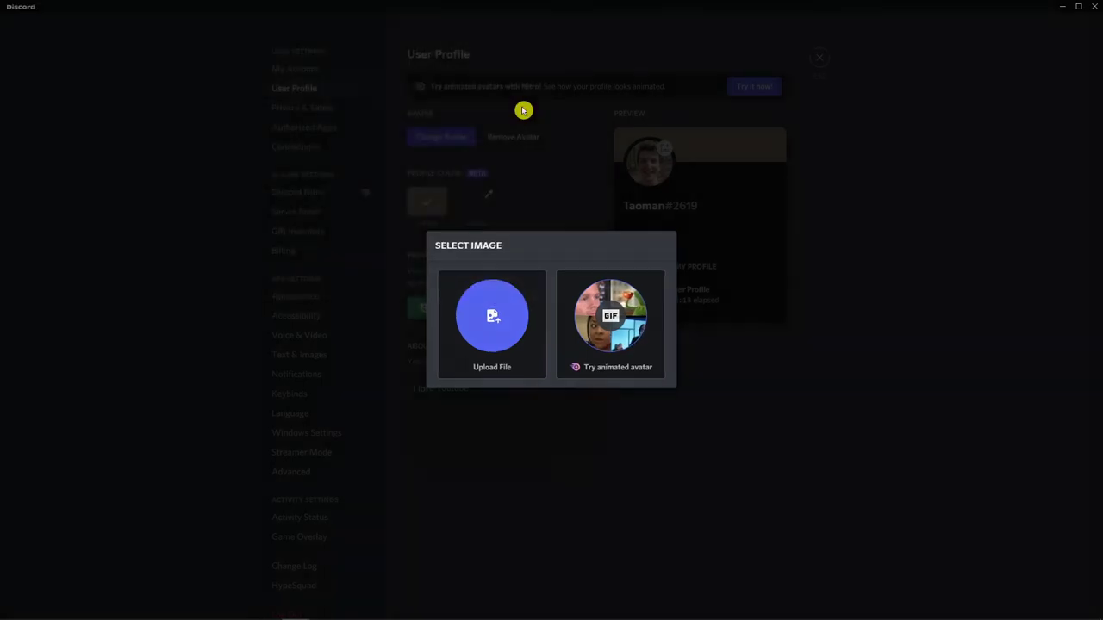
pyautogui.click(521, 106)
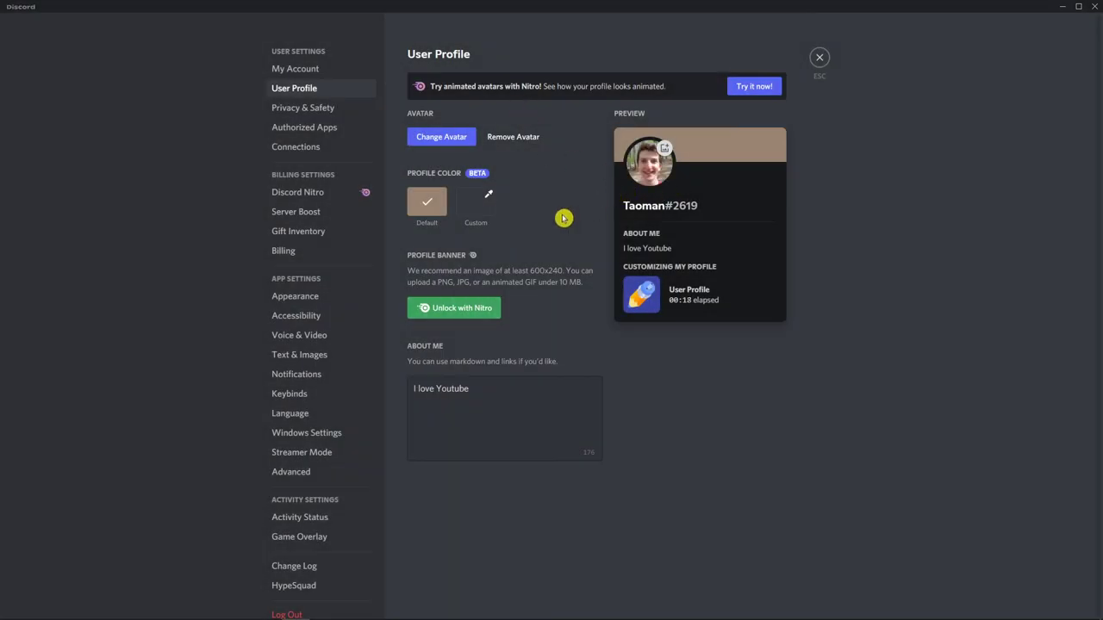
# Rewrite the About Me text to read 'I love youtube'
pyautogui.click(498, 392)
pyautogui.moveTo(498, 392); pyautogui.dragTo(374, 348)
pyautogui.click(450, 373)
pyautogui.tripleClick(480, 396)
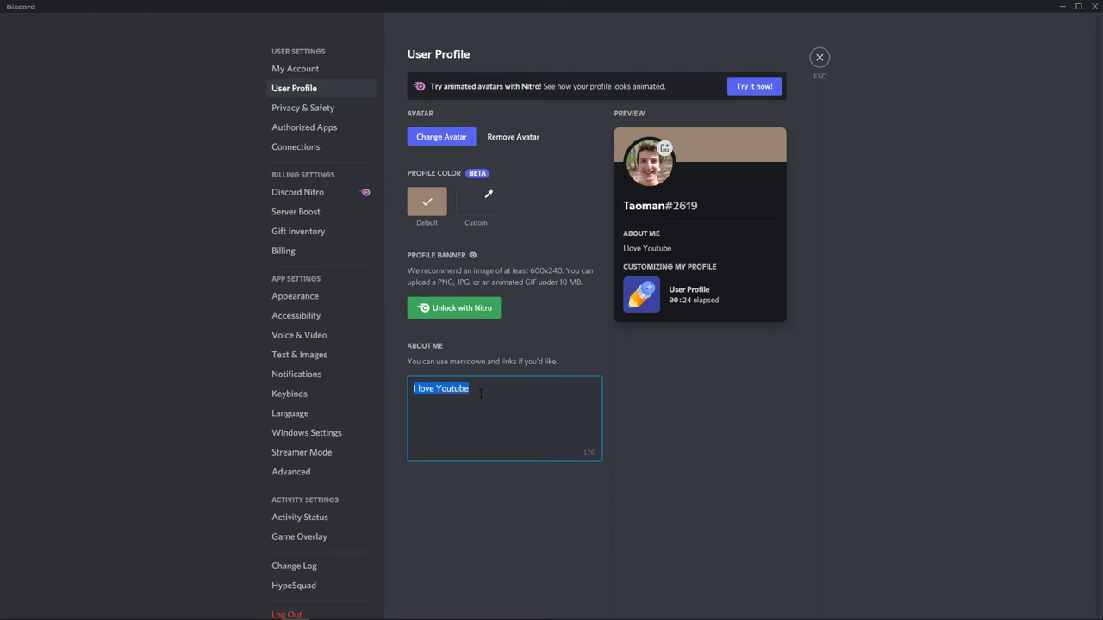
pyautogui.write('Whatup')
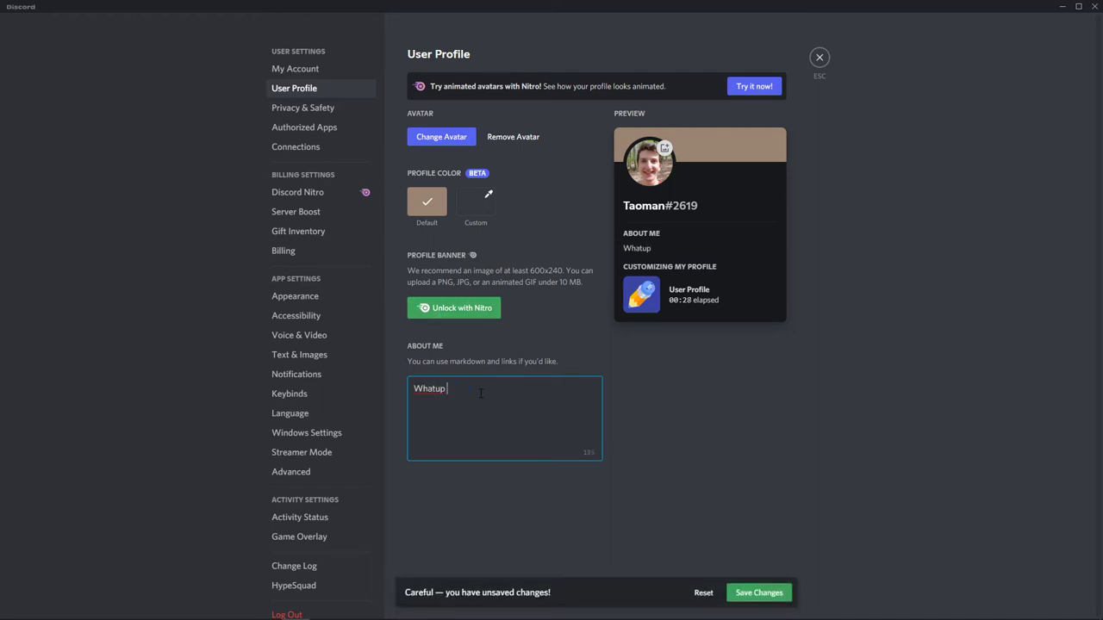
pyautogui.moveTo(480, 393); pyautogui.dragTo(344, 387)
pyautogui.write('You')
pyautogui.write('tub')
pyautogui.press('BackSpace')
pyautogui.press('BackSpace')
pyautogui.press('BackSpace')
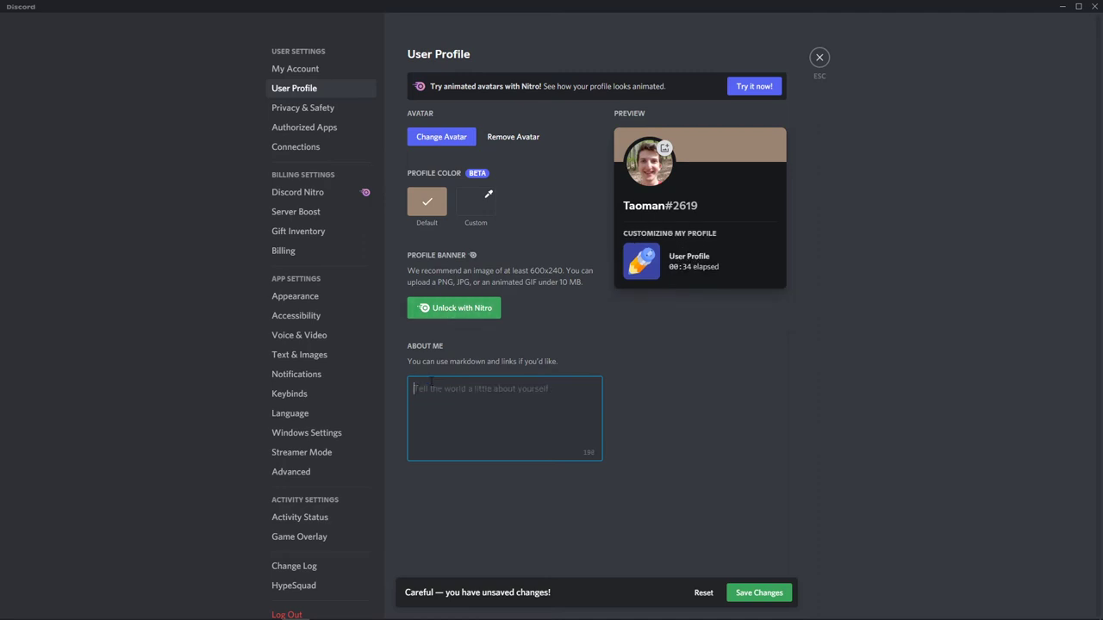
pyautogui.write('I love youtube')
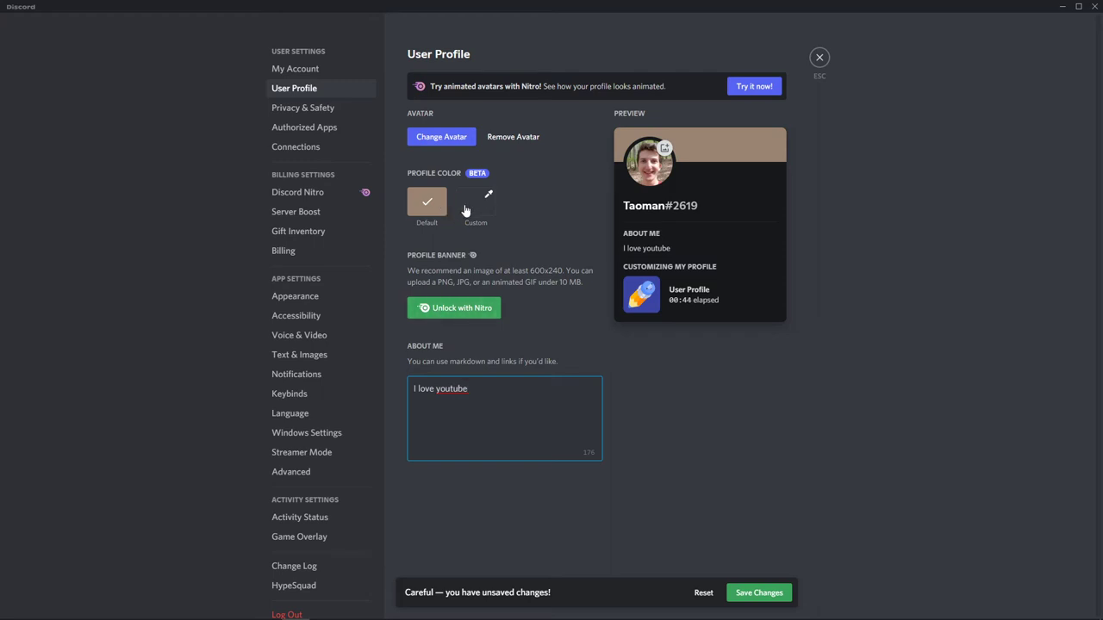
# Set a custom green profile colour (#30b130) and save the profile changes
pyautogui.click(476, 205)
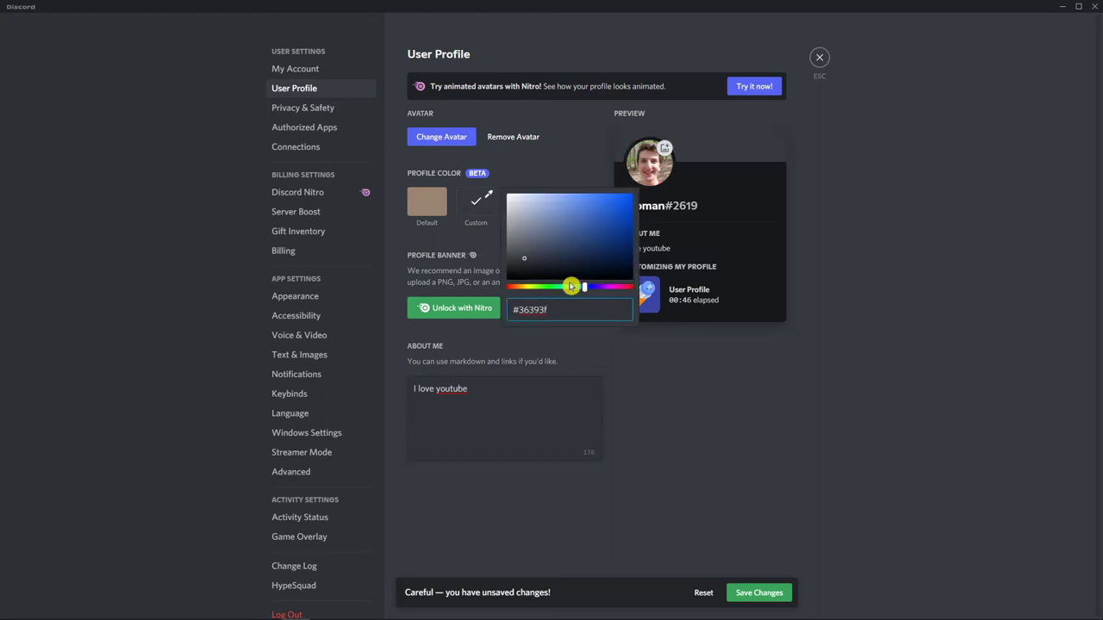
pyautogui.moveTo(571, 286); pyautogui.dragTo(620, 293)
pyautogui.click(632, 214)
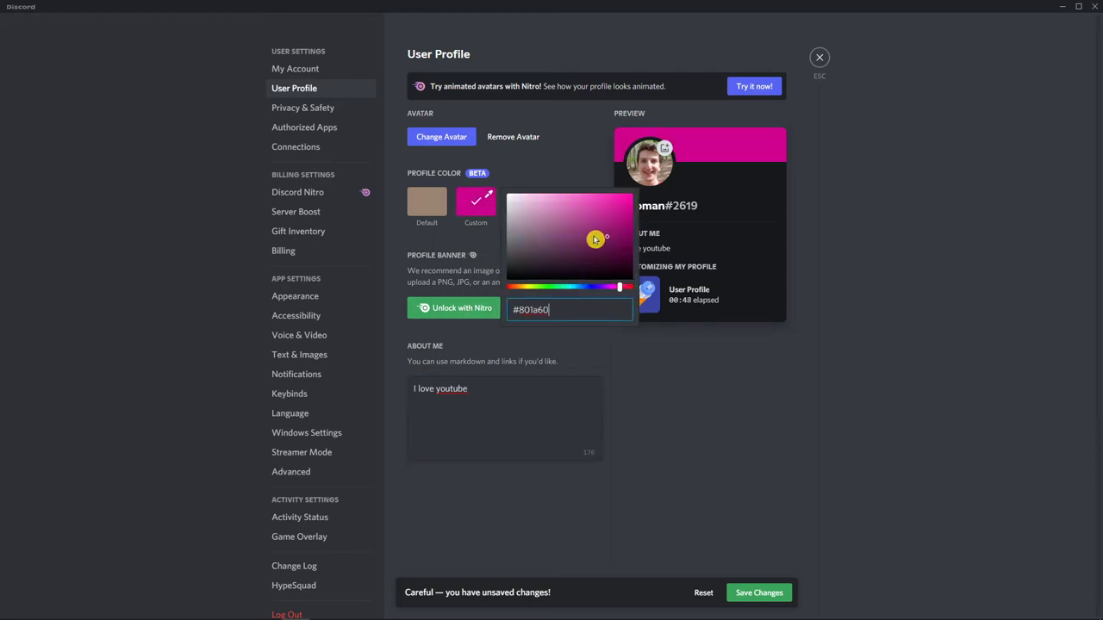
pyautogui.click(554, 232)
pyautogui.moveTo(621, 291); pyautogui.dragTo(549, 288)
pyautogui.moveTo(597, 216); pyautogui.dragTo(595, 233)
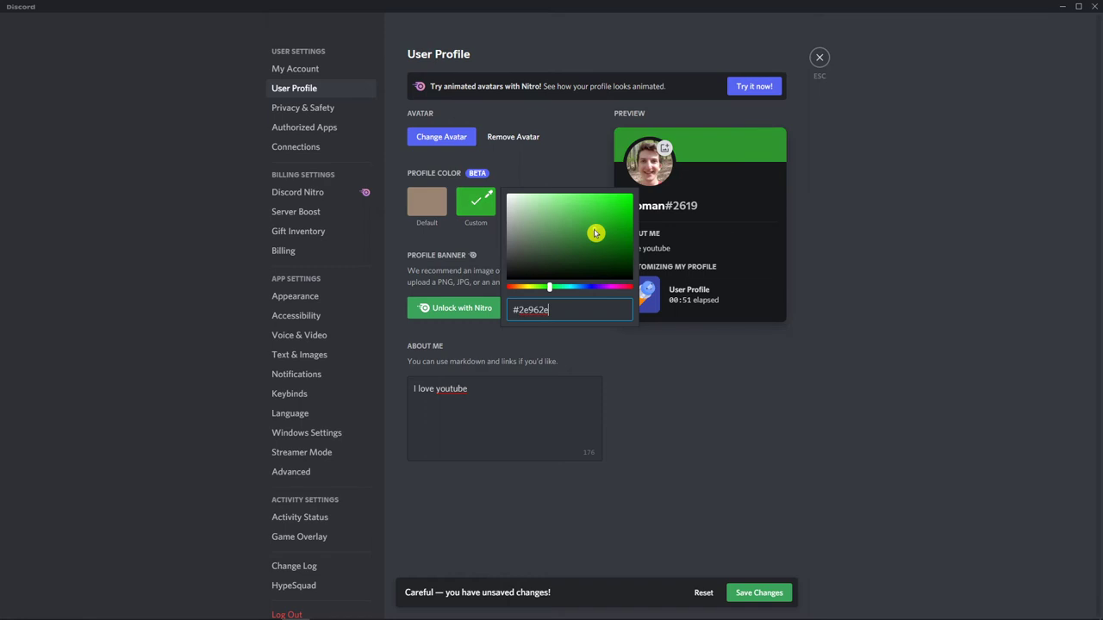
pyautogui.click(703, 366)
pyautogui.click(369, 112)
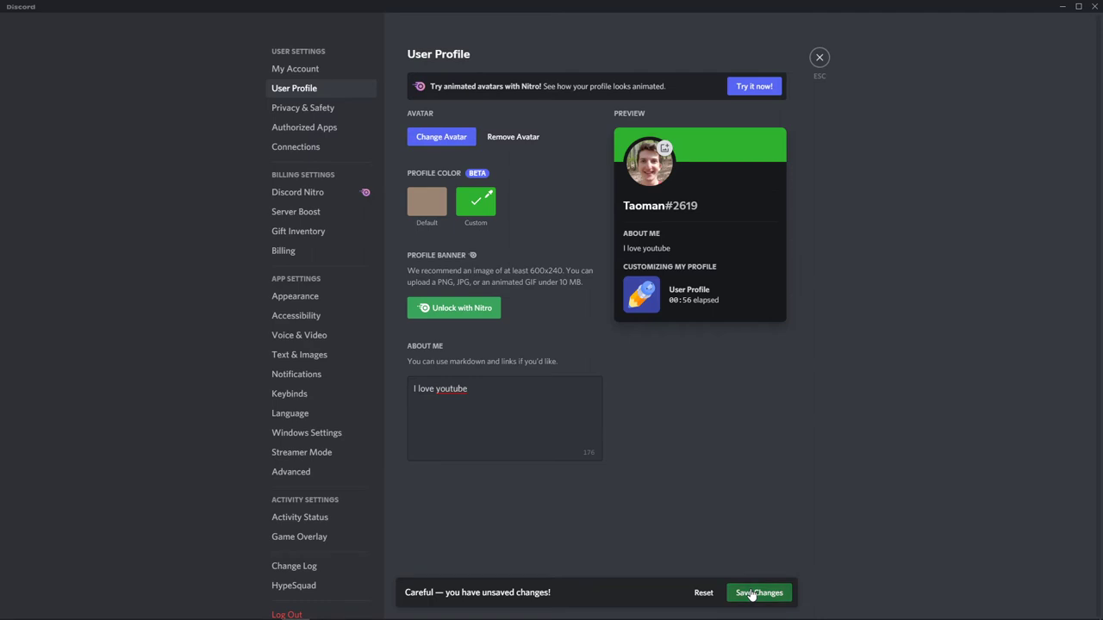
pyautogui.click(293, 109)
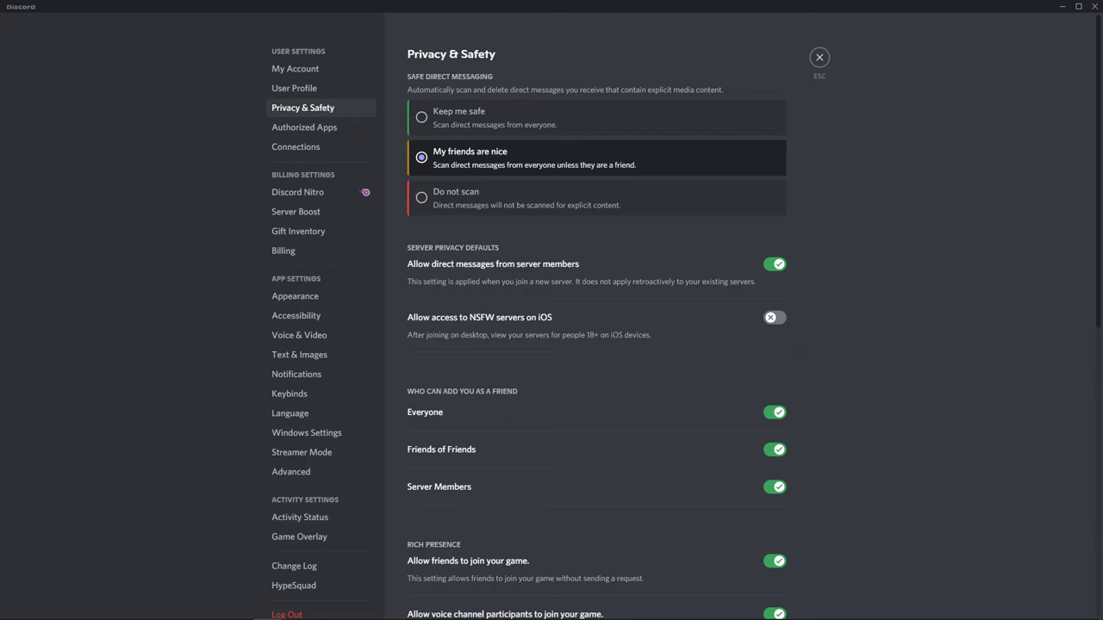
# Scroll through the Privacy & Safety settings and adjust one of its options
pyautogui.scroll(-1, 566, 299)
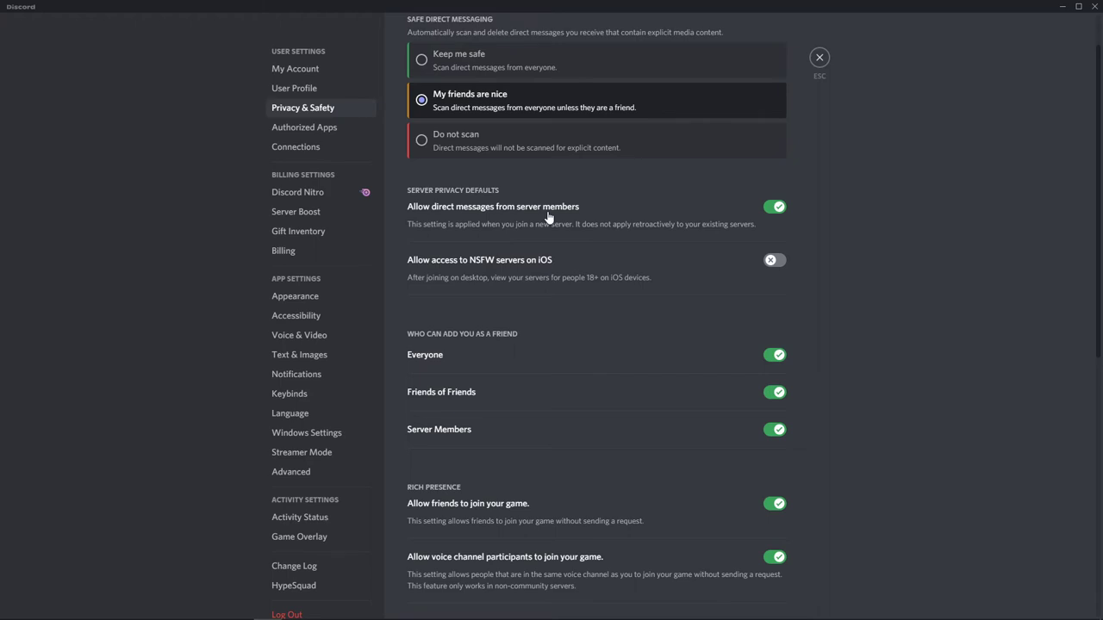
pyautogui.click(766, 204)
pyautogui.scroll(-1, 563, 306)
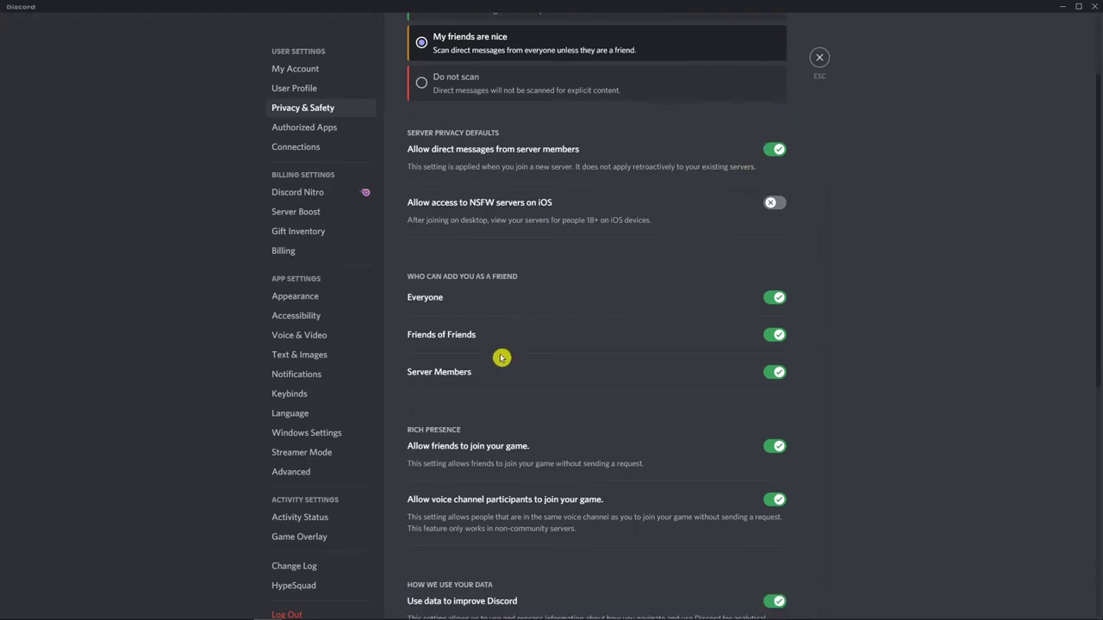
pyautogui.scroll(-3, 475, 381)
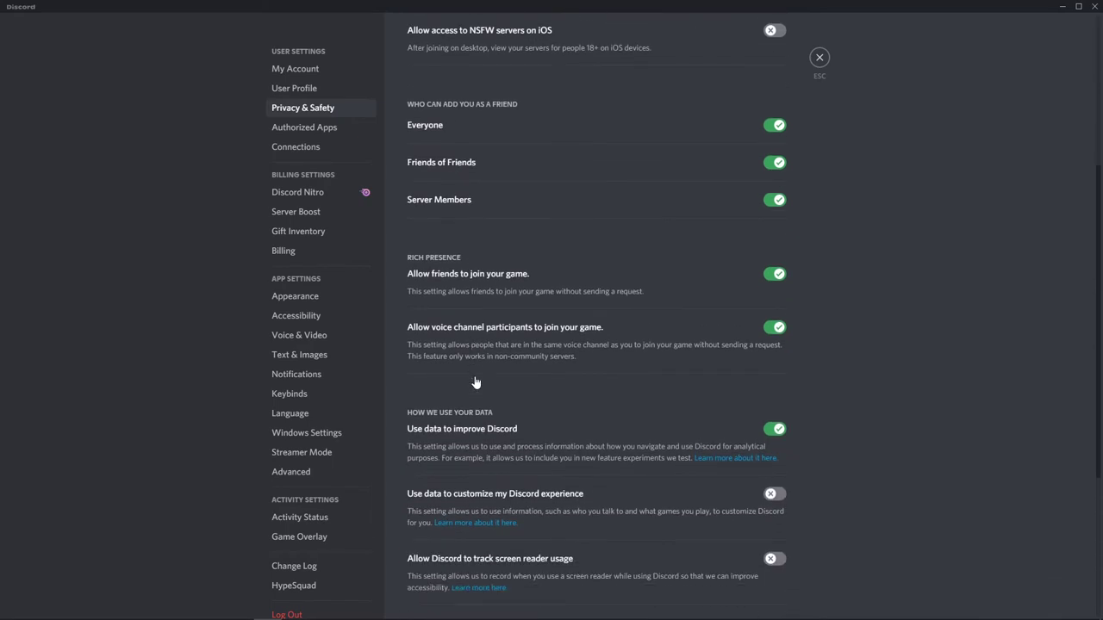
pyautogui.scroll(4, 475, 382)
pyautogui.scroll(2, 474, 381)
pyautogui.scroll(-2, 474, 382)
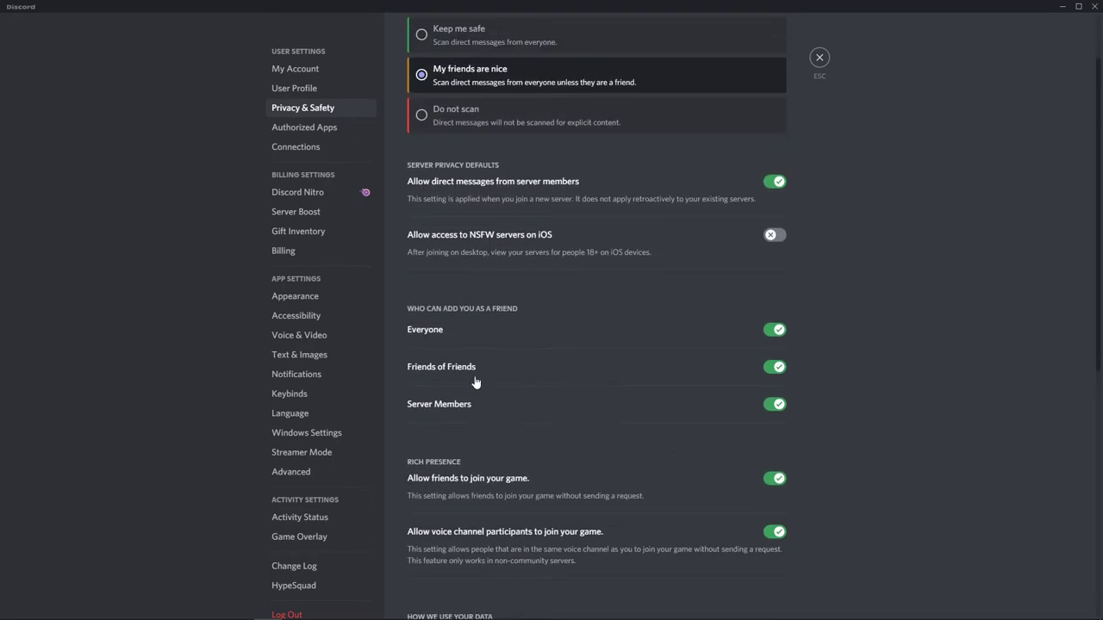
pyautogui.scroll(2, 474, 381)
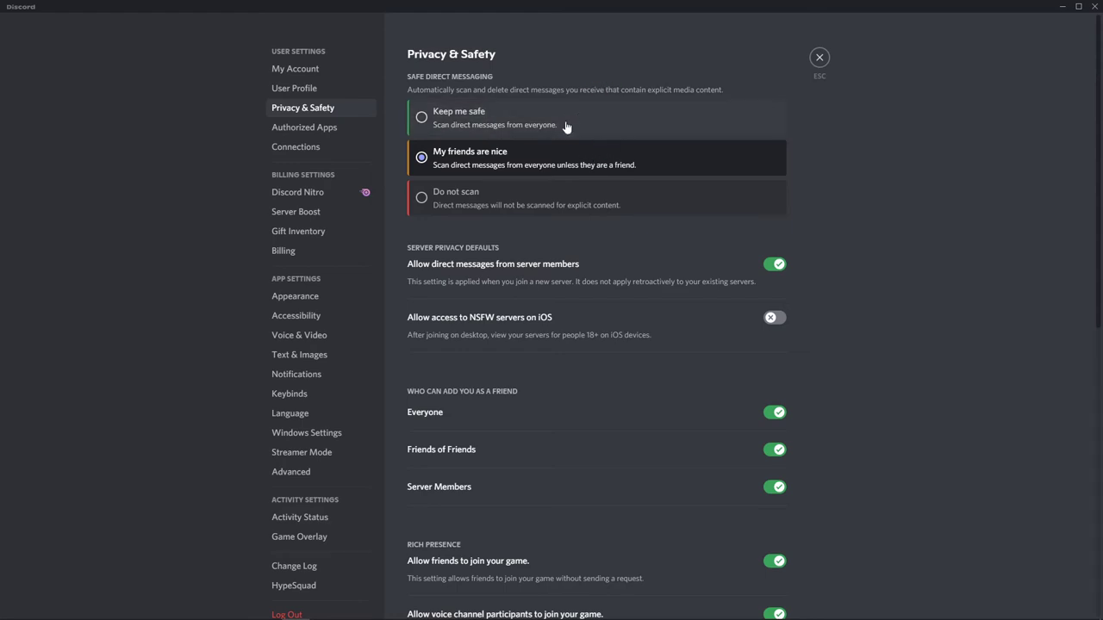
# Open Authorized Apps to review MEE6 and the permissions it holds
pyautogui.click(330, 130)
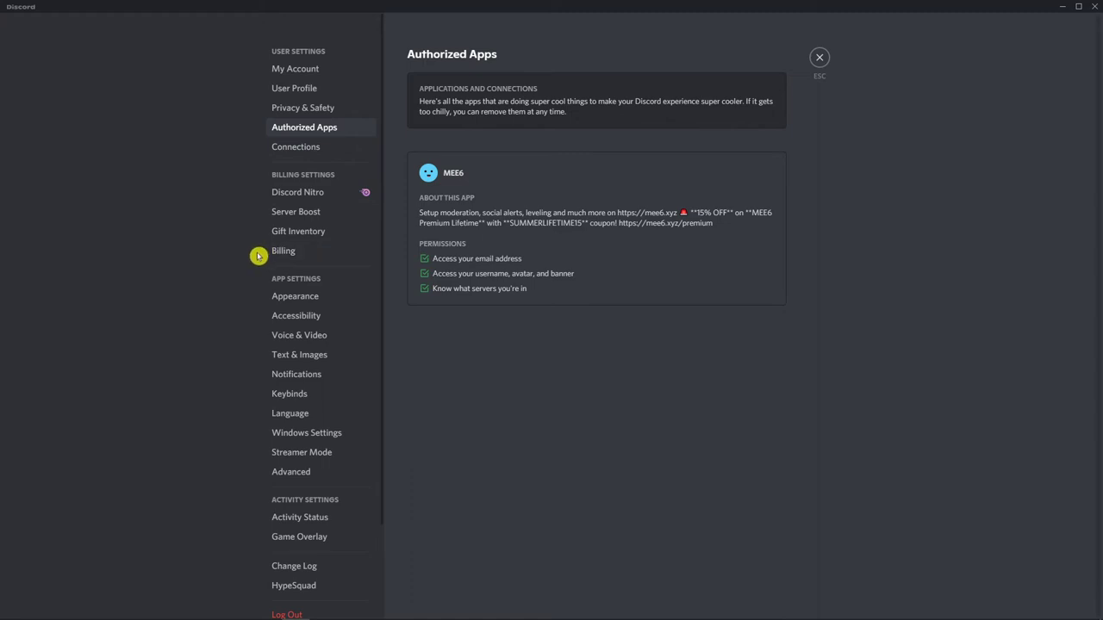
pyautogui.scroll(-2, 290, 278)
pyautogui.click(289, 238)
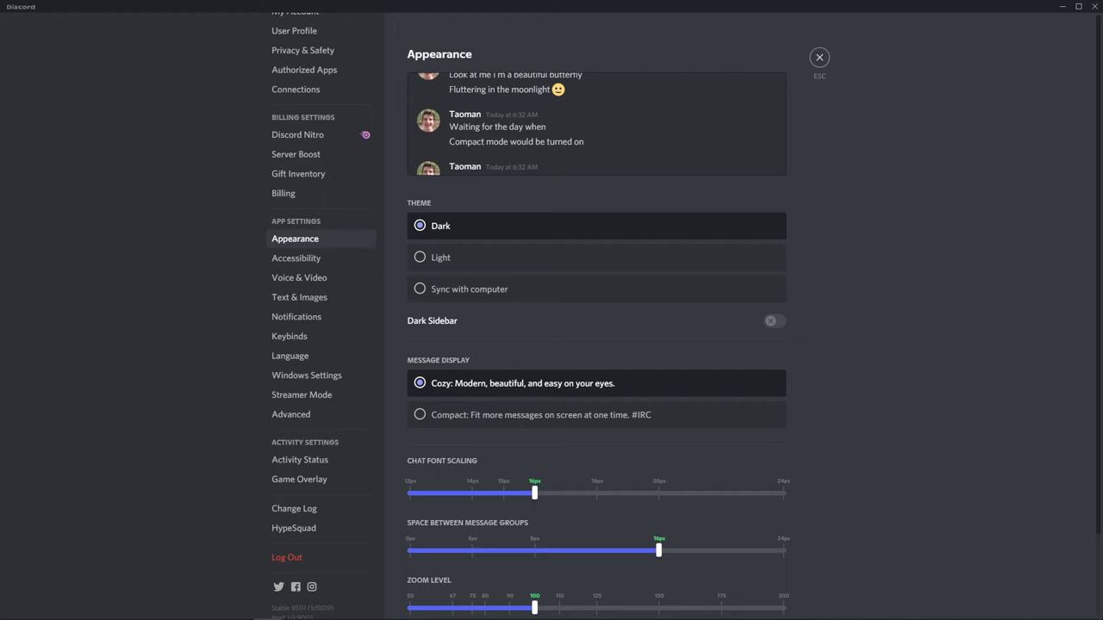
# Try the Light theme twice, returning to Dark each time
pyautogui.click(448, 253)
pyautogui.click(464, 233)
pyautogui.click(455, 253)
pyautogui.click(462, 237)
# Enlarge chat font scaling to 20px, then set it back to 16px
pyautogui.scroll(-1, 510, 423)
pyautogui.scroll(1, 521, 435)
pyautogui.moveTo(553, 500); pyautogui.dragTo(681, 495)
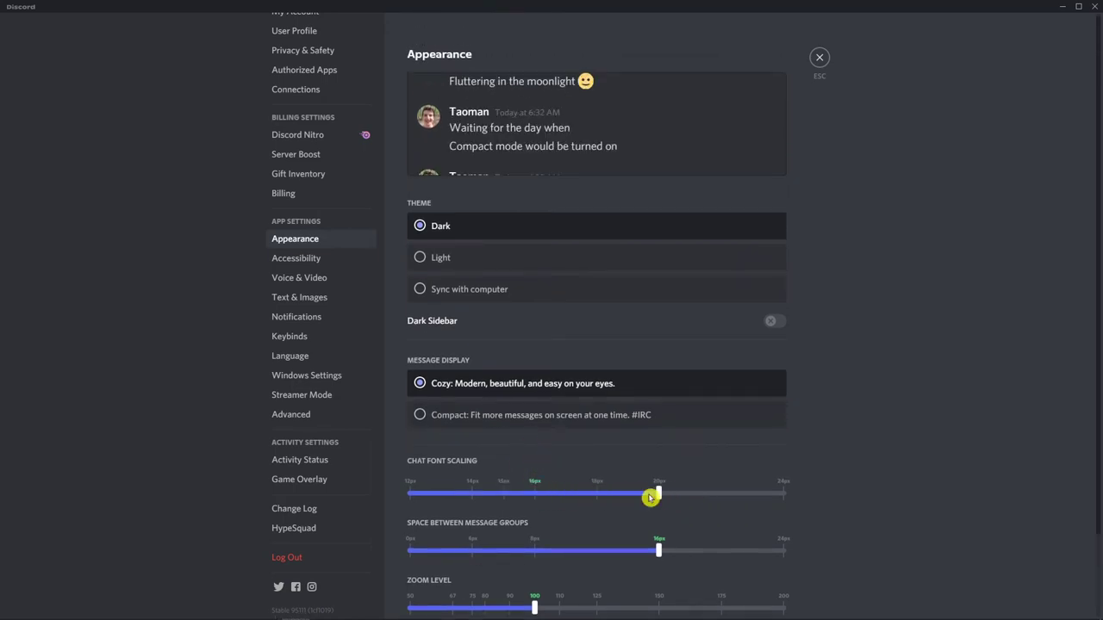
pyautogui.moveTo(657, 493); pyautogui.dragTo(537, 494)
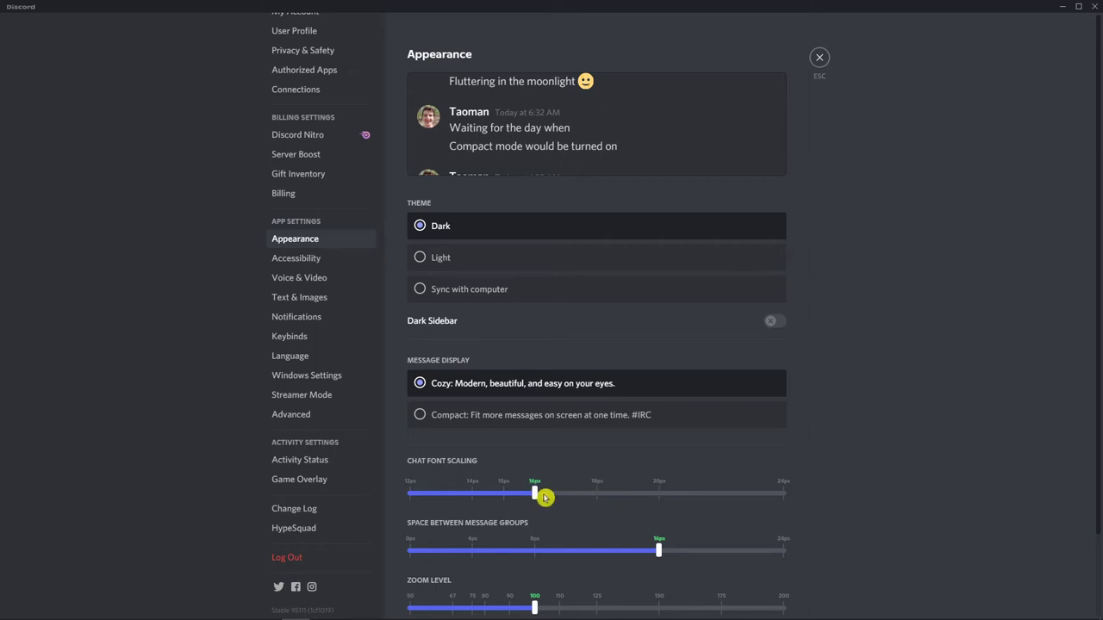
pyautogui.scroll(-1, 591, 524)
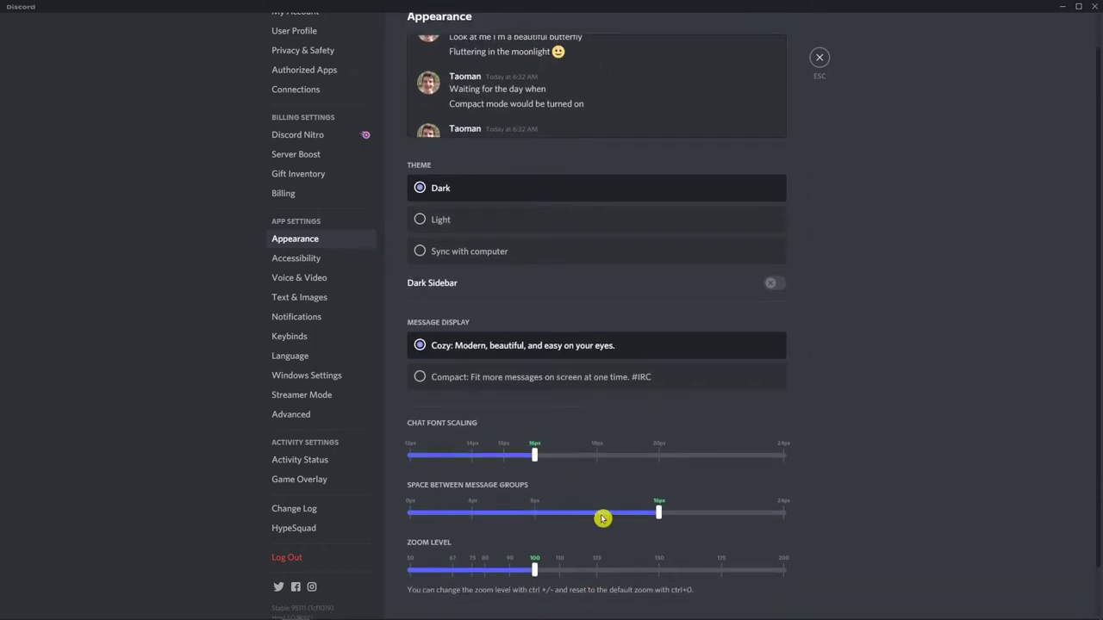
pyautogui.scroll(-1, 552, 519)
pyautogui.scroll(2, 542, 517)
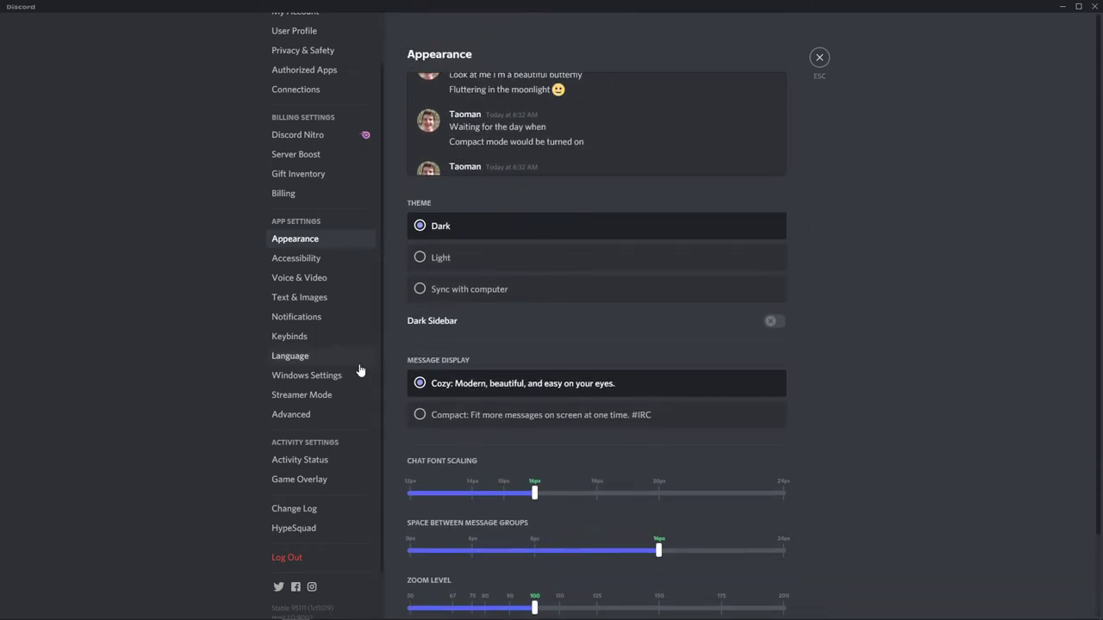
pyautogui.click(317, 282)
# Reach Voice & Video and run a microphone test, keeping the Default input device
pyautogui.click(278, 258)
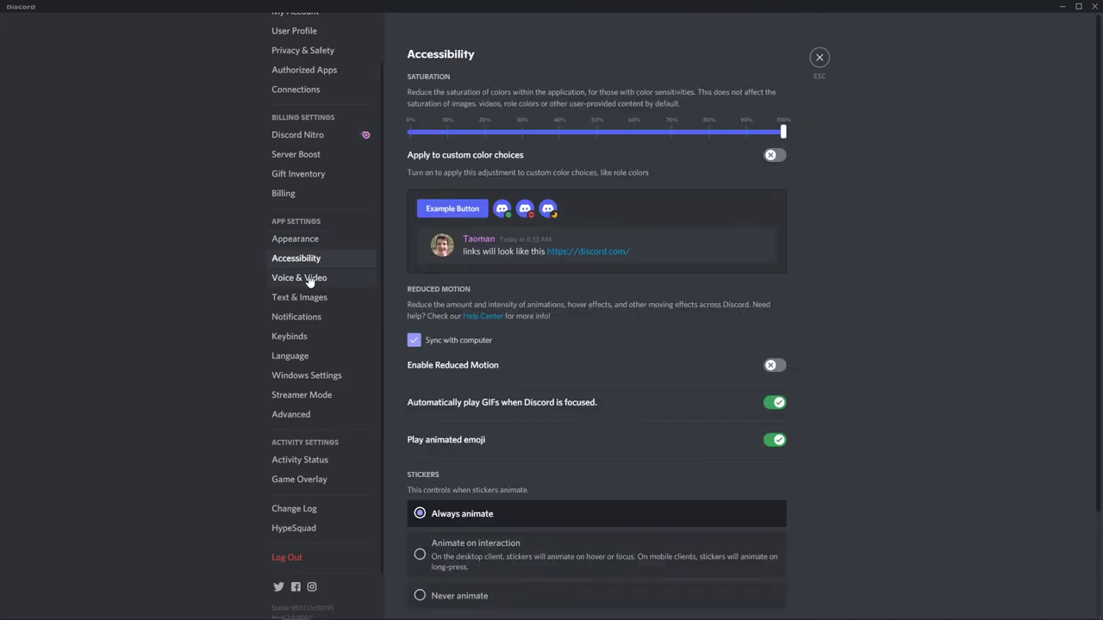
pyautogui.scroll(-3, 494, 330)
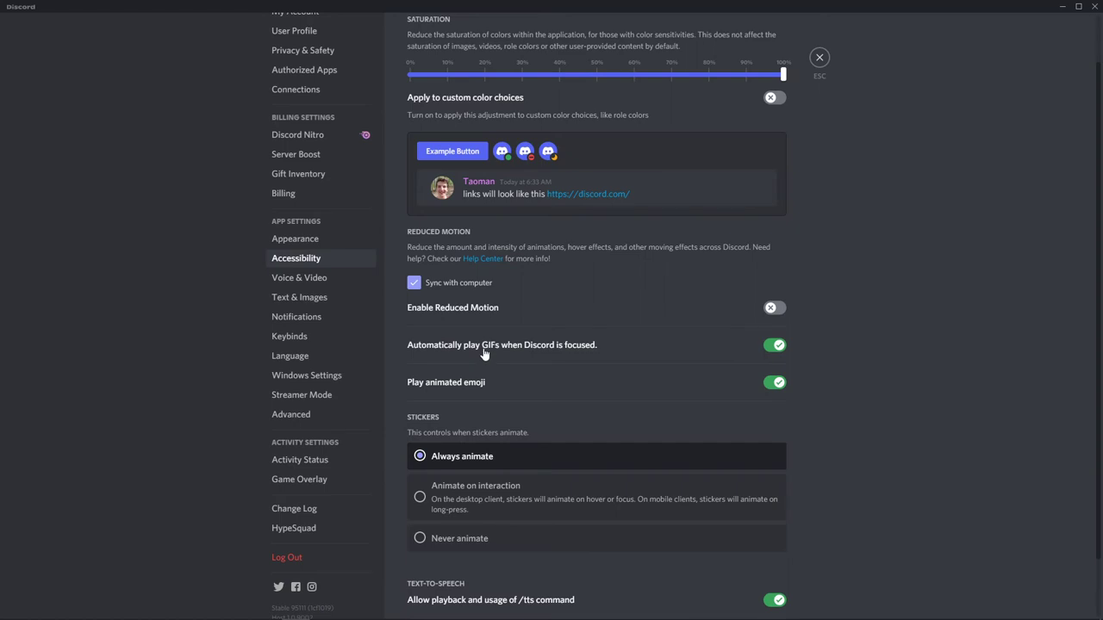
pyautogui.scroll(3, 554, 359)
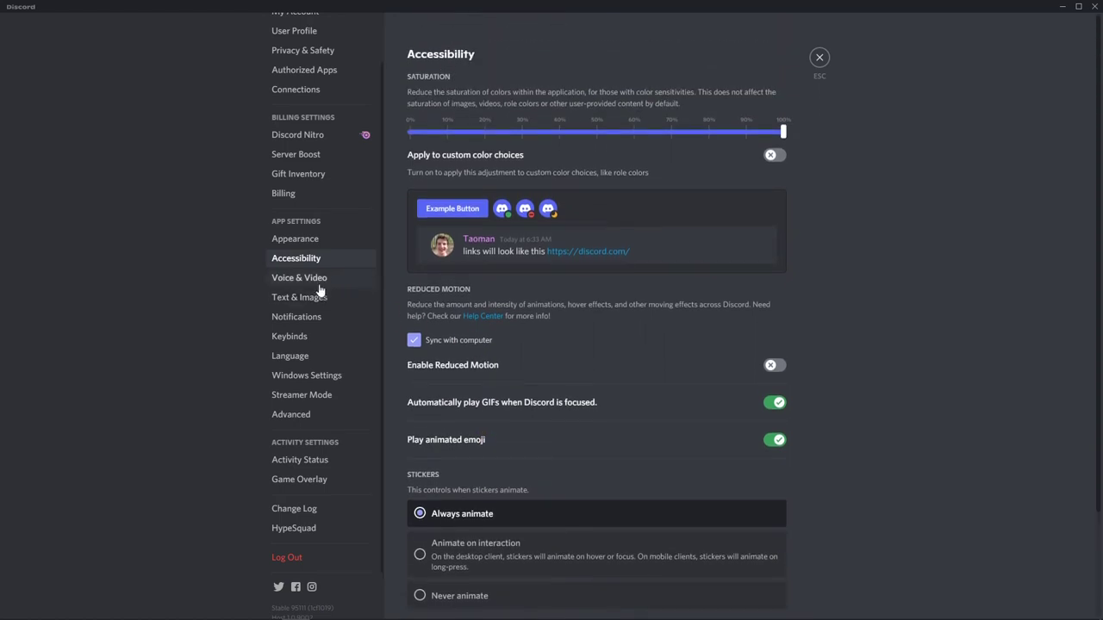
pyautogui.click(297, 279)
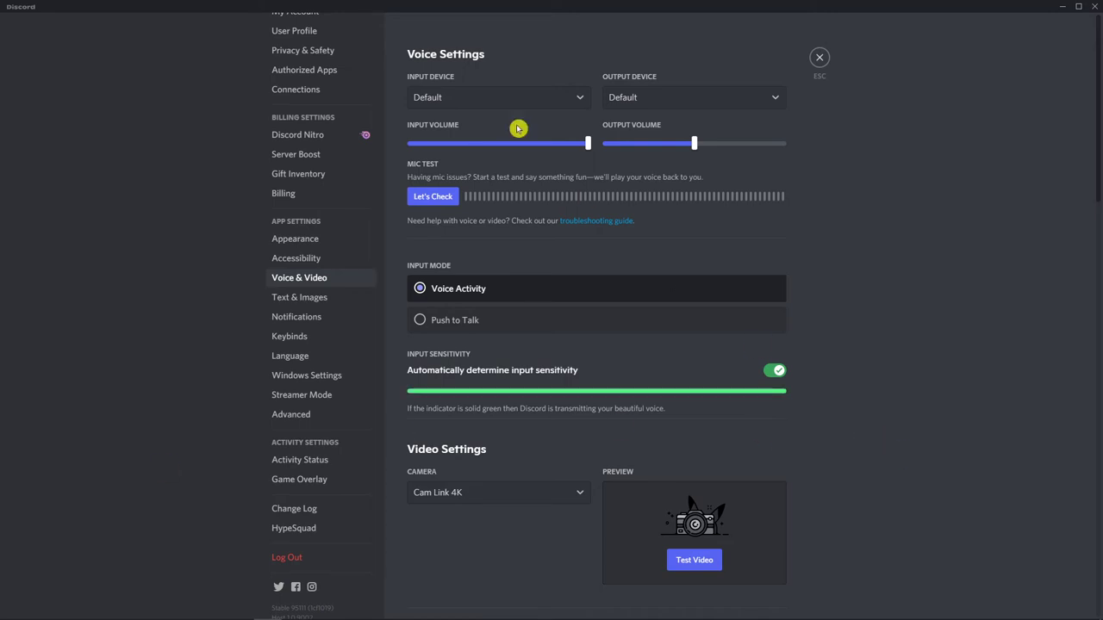
pyautogui.click(488, 104)
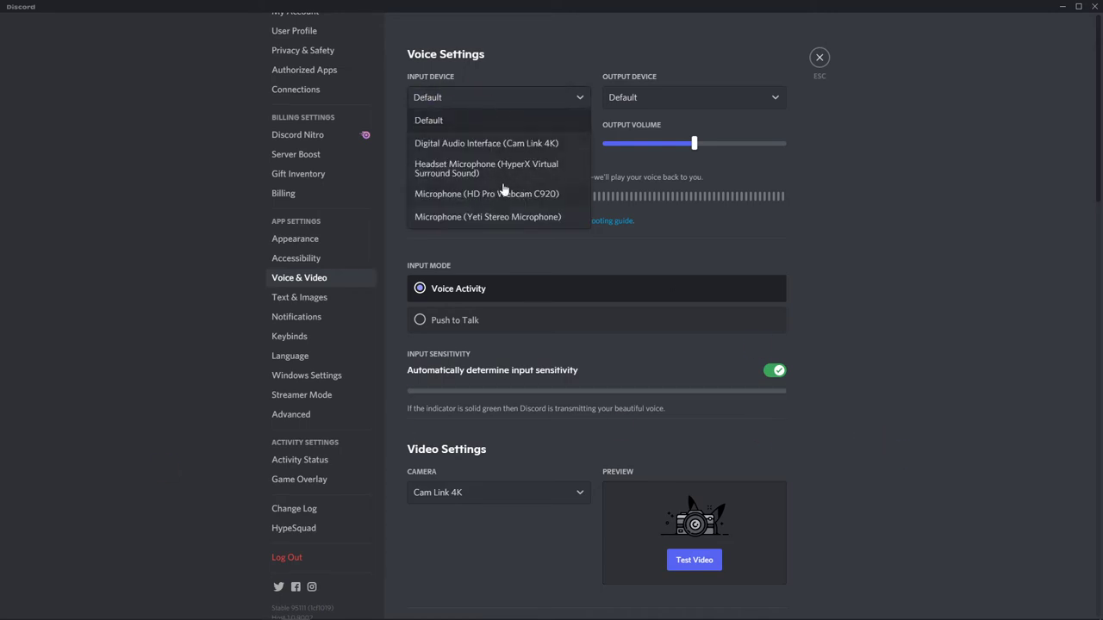
pyautogui.click(628, 113)
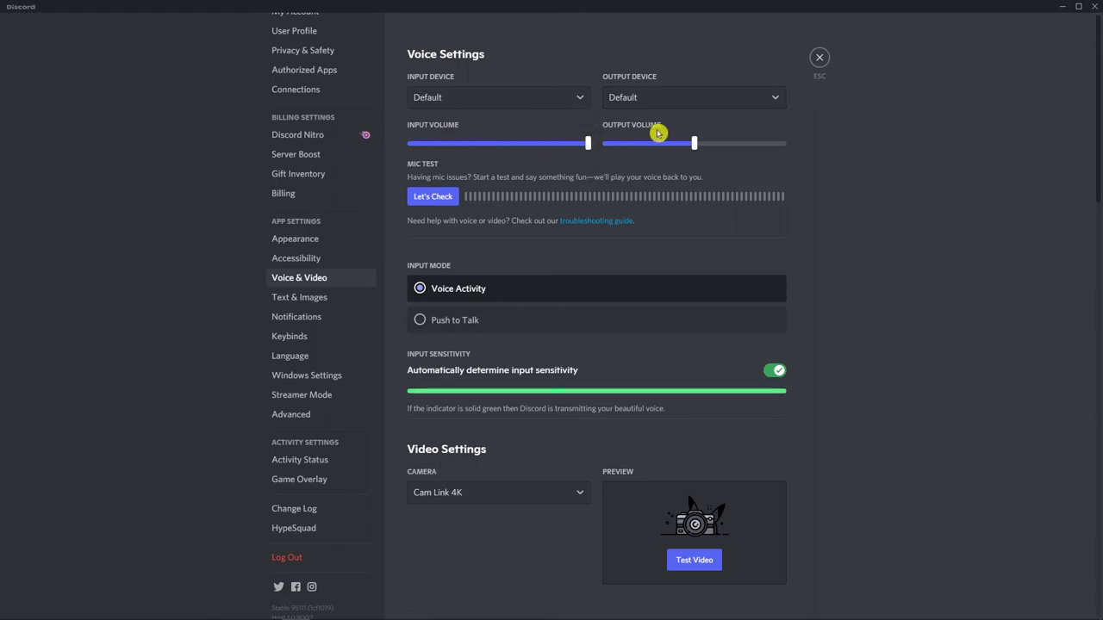
pyautogui.click(440, 198)
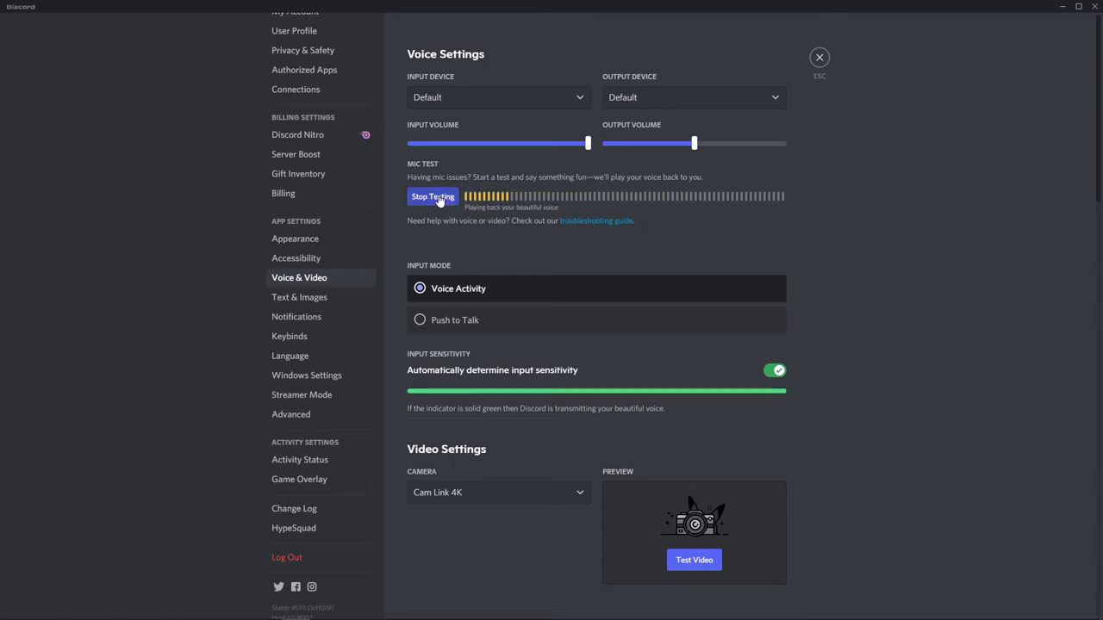
pyautogui.click(438, 198)
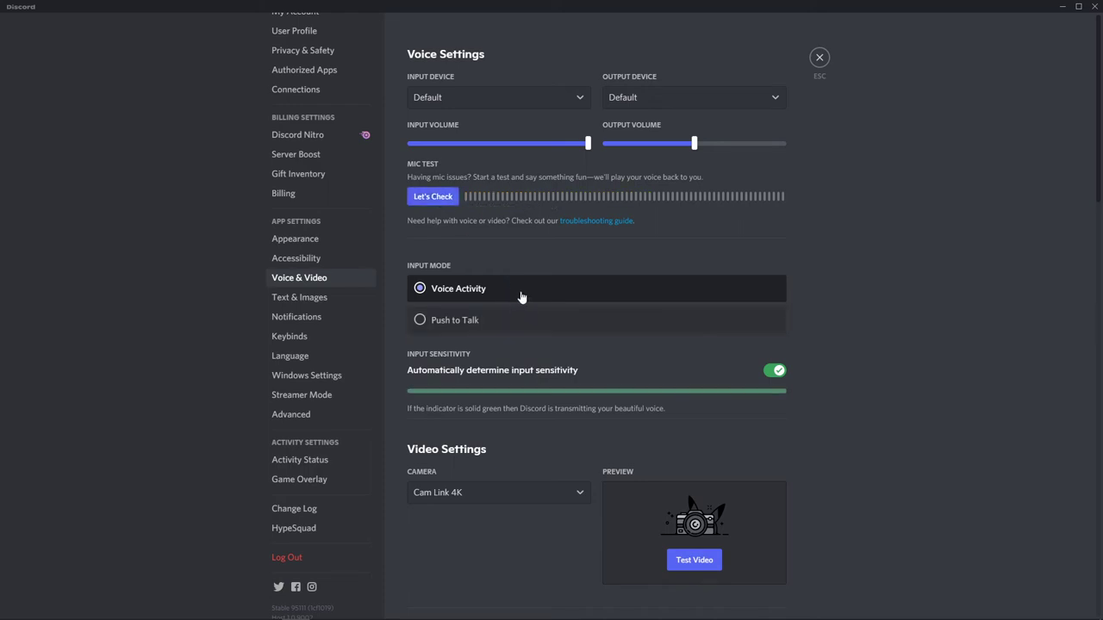
# Turn off automatic input sensitivity and set a manual threshold near -86dB
pyautogui.click(476, 341)
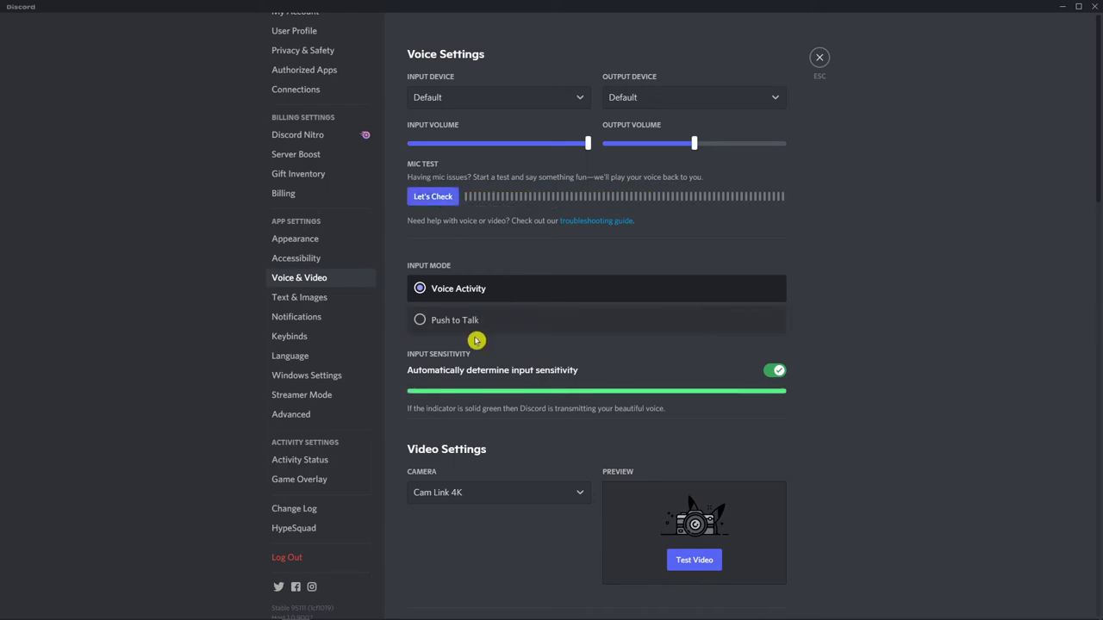
pyautogui.click(774, 379)
pyautogui.moveTo(618, 395); pyautogui.dragTo(544, 392)
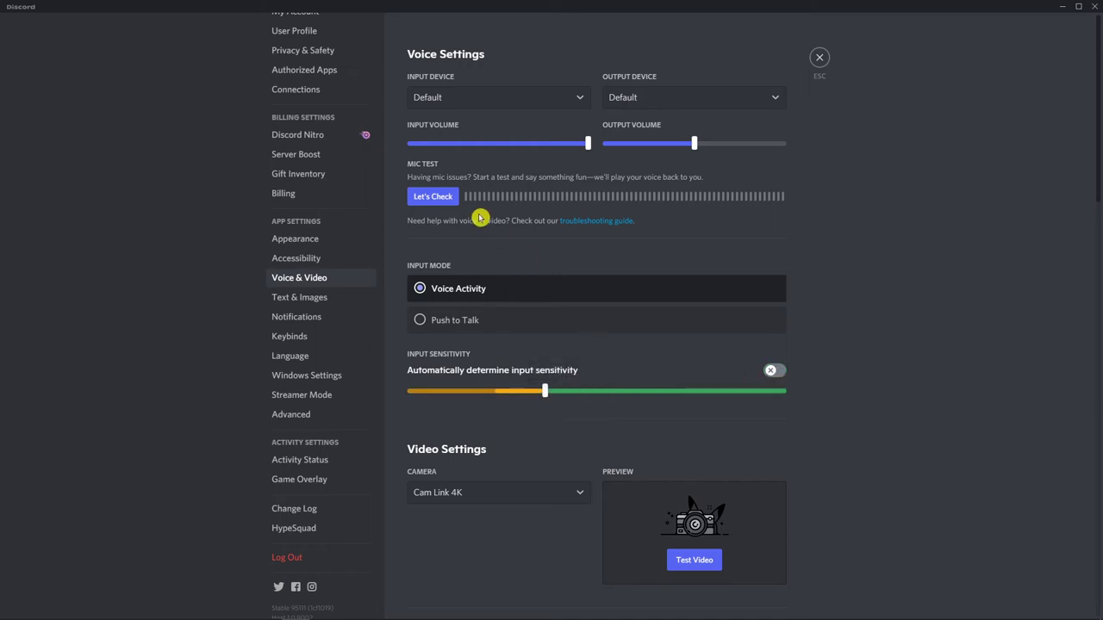
pyautogui.click(449, 201)
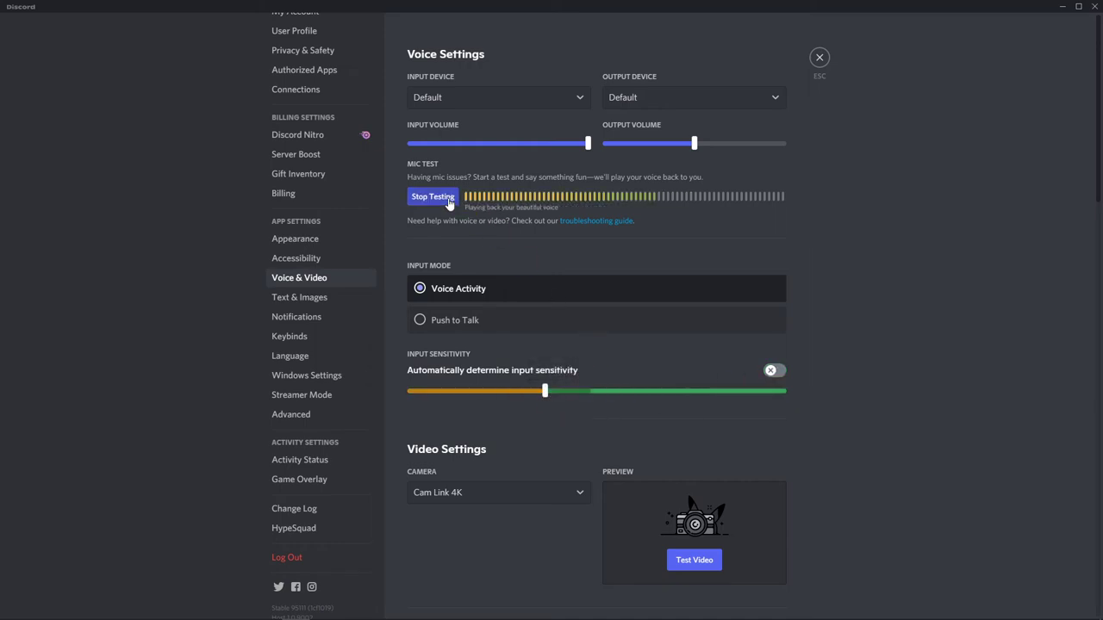
pyautogui.moveTo(544, 393); pyautogui.dragTo(463, 392)
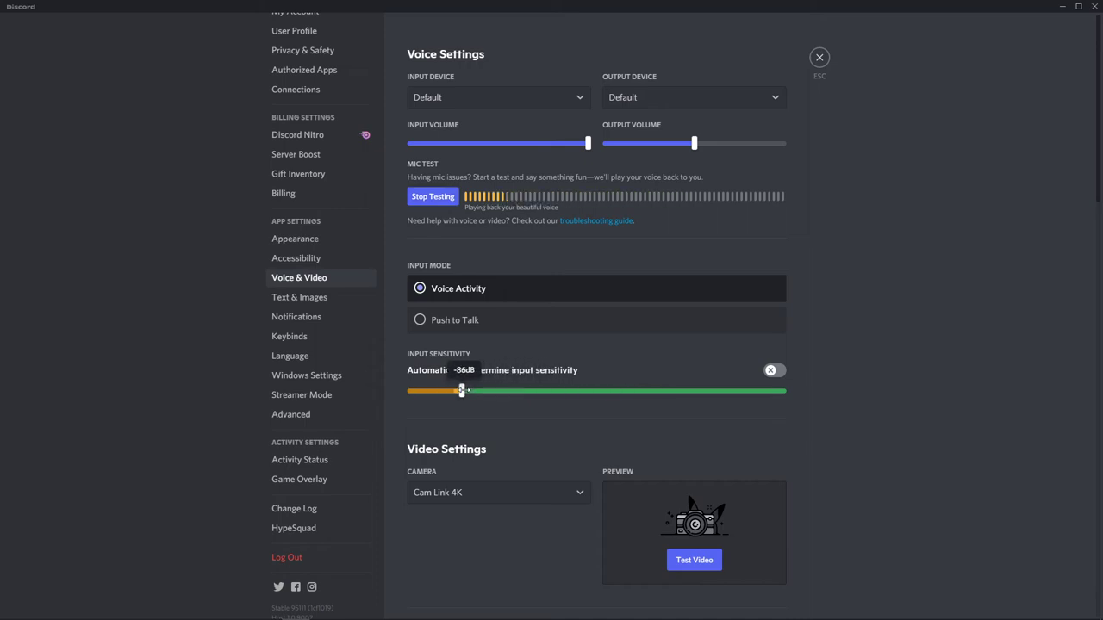
# Switch the input device to the Yeti Stereo Microphone and stop the test
pyautogui.click(524, 99)
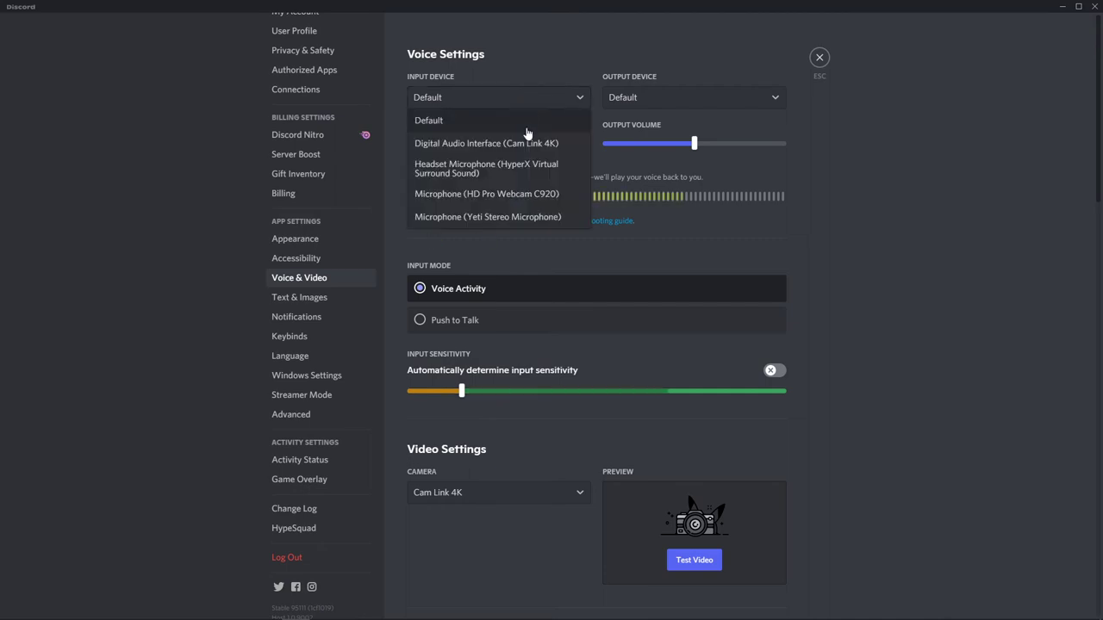
pyautogui.click(539, 213)
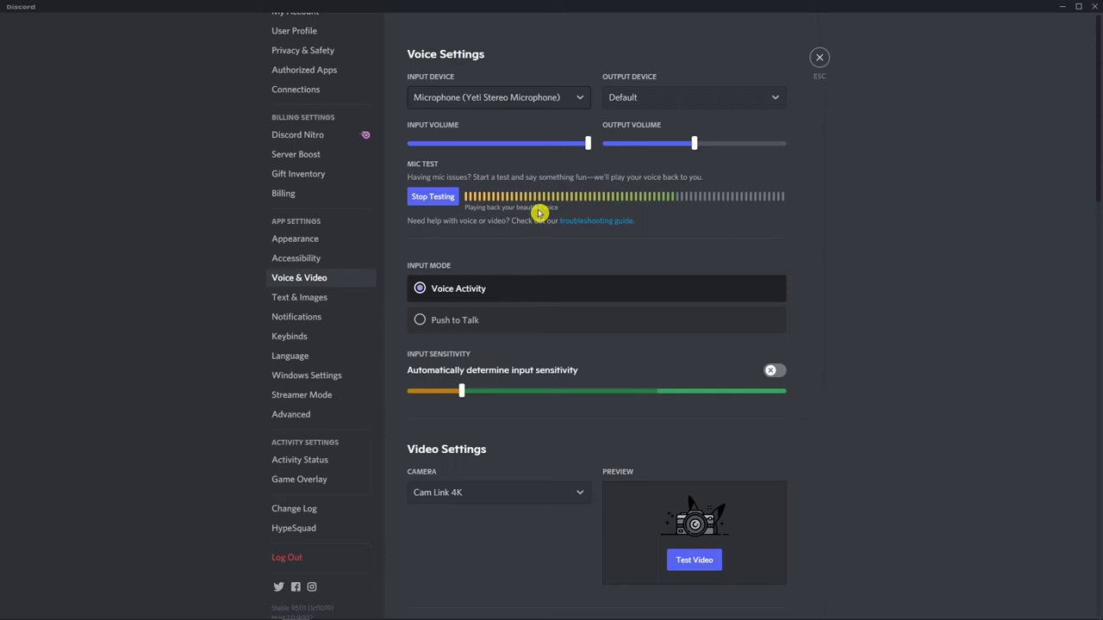
pyautogui.click(439, 200)
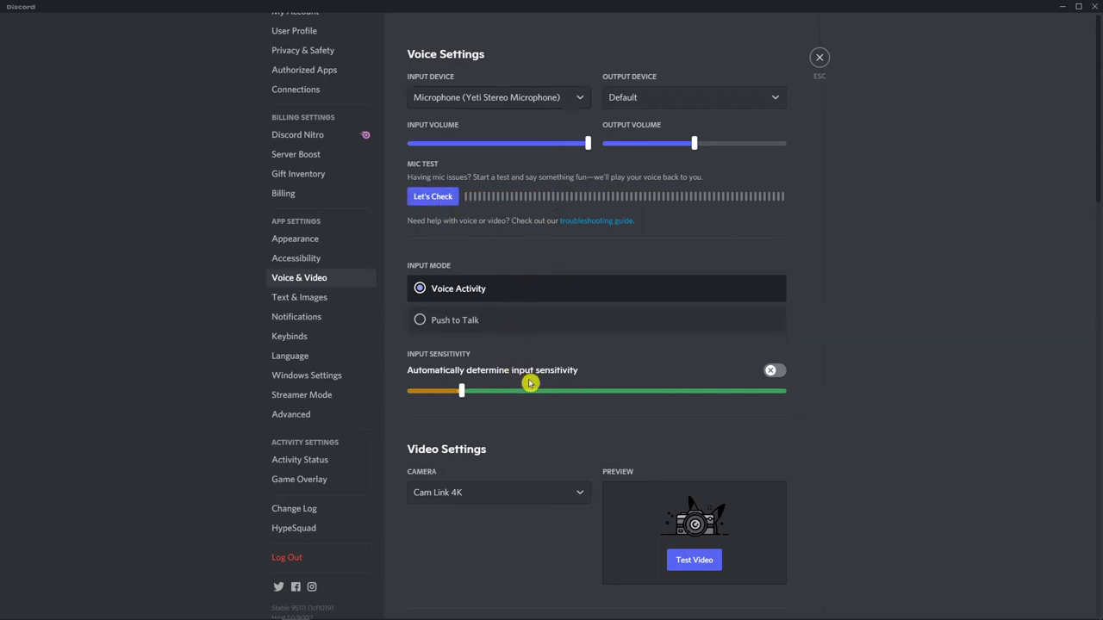
pyautogui.scroll(-1, 529, 384)
pyautogui.scroll(-1, 520, 436)
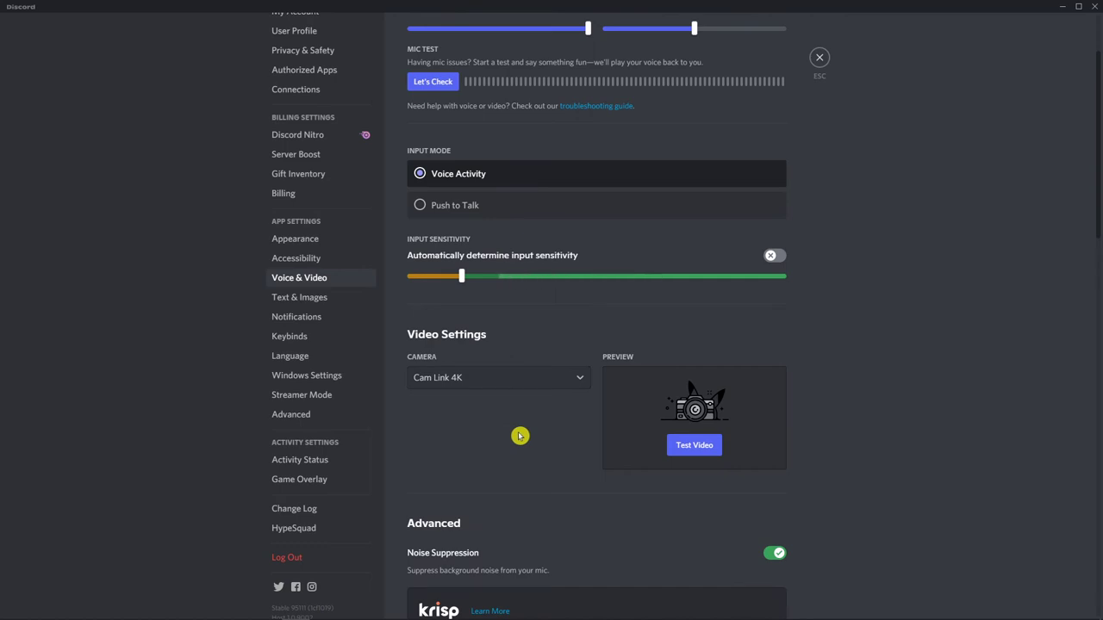
pyautogui.click(520, 384)
pyautogui.click(510, 429)
pyautogui.click(707, 445)
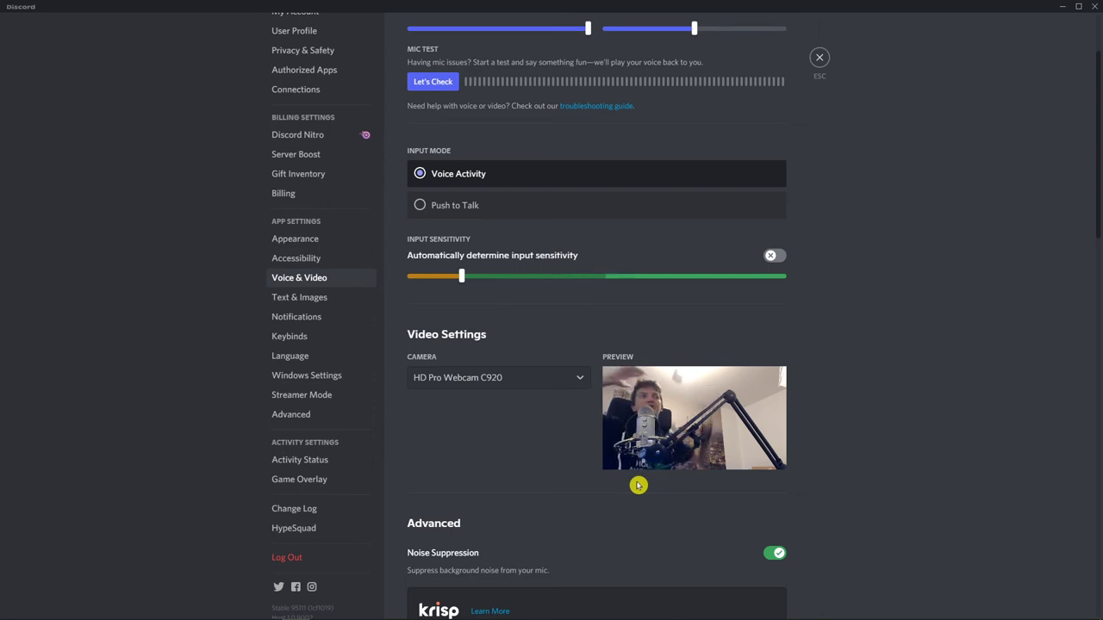
pyautogui.click(472, 376)
pyautogui.click(472, 401)
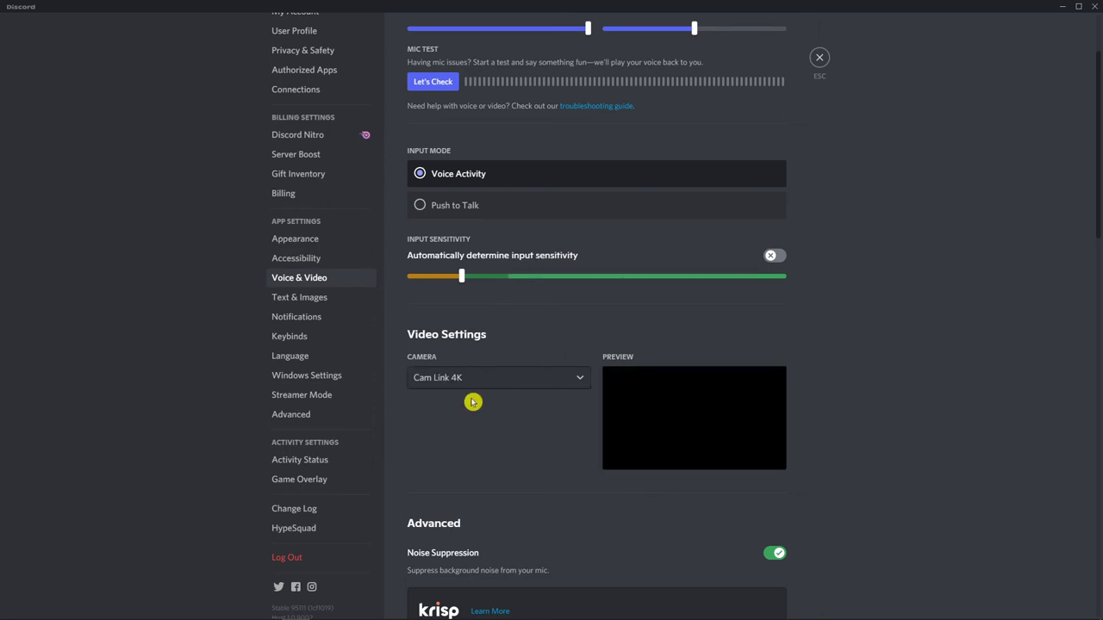
pyautogui.scroll(-1, 472, 449)
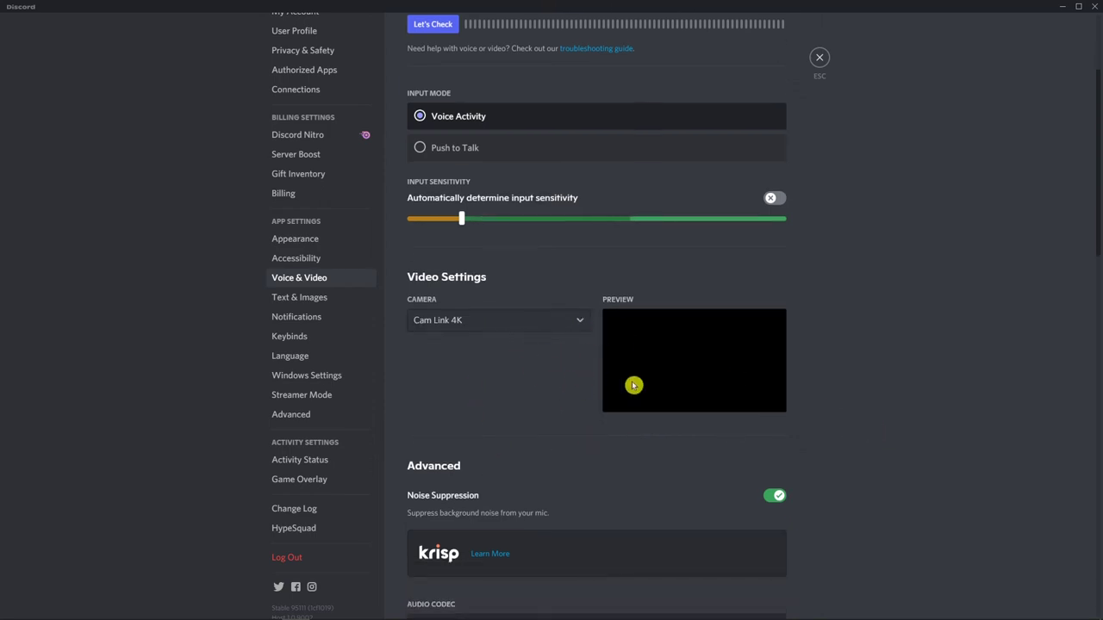
pyautogui.scroll(3, 556, 436)
pyautogui.scroll(-4, 556, 440)
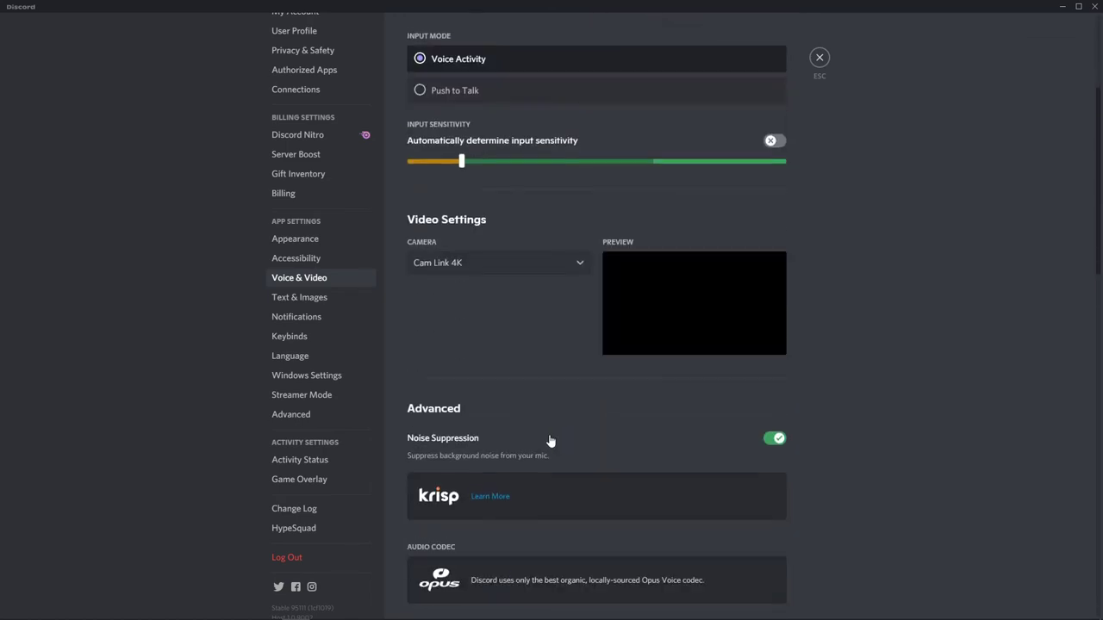
pyautogui.scroll(-2, 550, 441)
pyautogui.scroll(1, 550, 440)
pyautogui.scroll(-1, 551, 439)
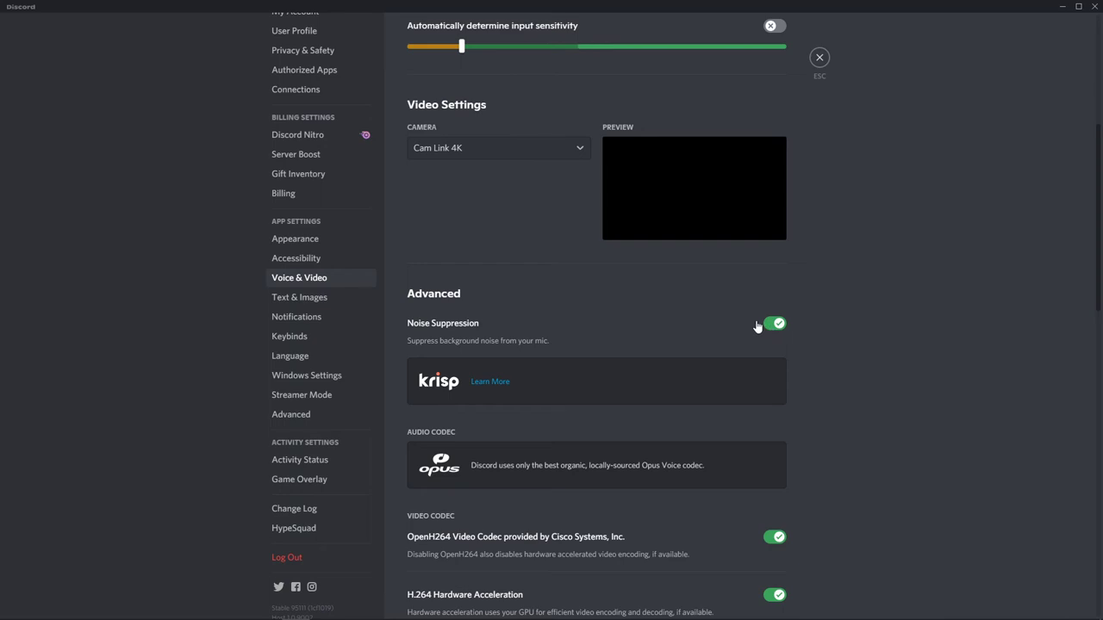
pyautogui.scroll(5, 756, 345)
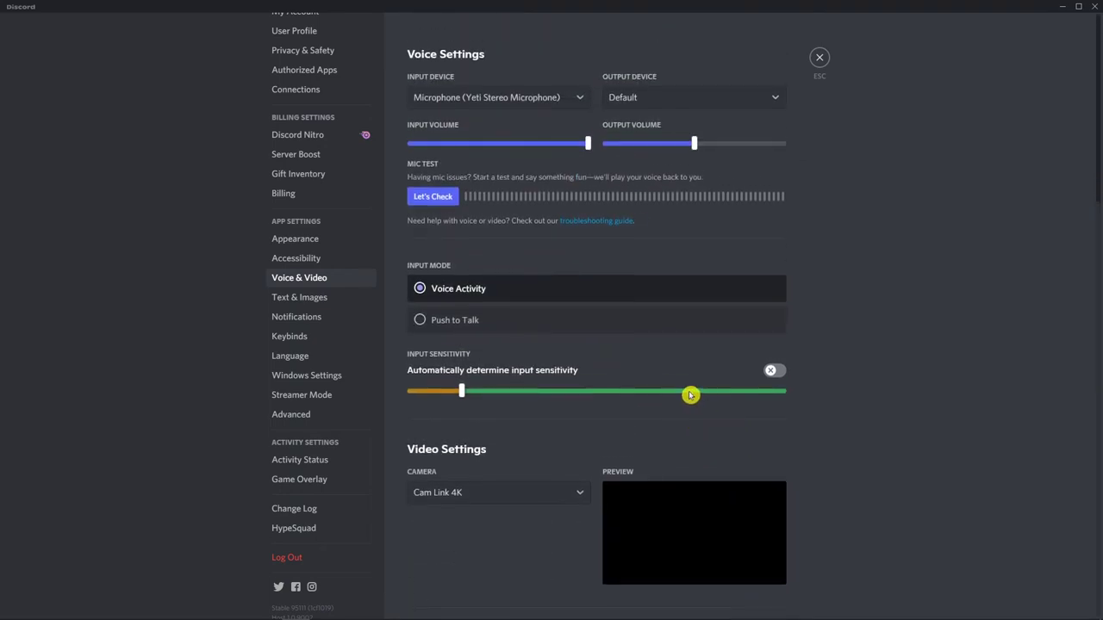
pyautogui.scroll(-10, 657, 387)
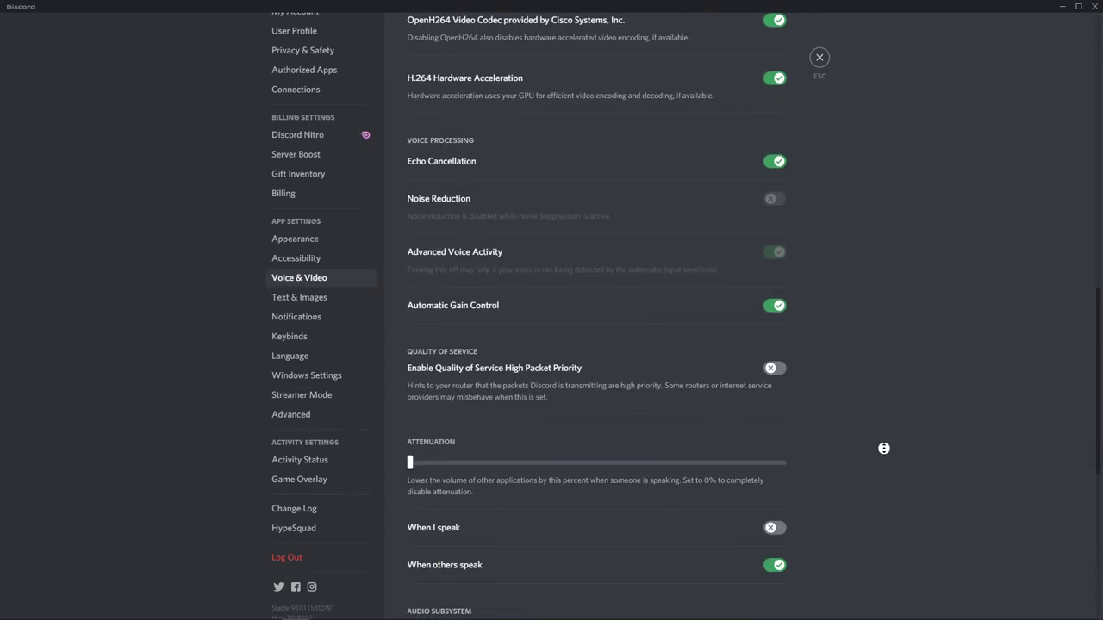
pyautogui.scroll(10, 689, 264)
pyautogui.scroll(-11, 884, 431)
pyautogui.scroll(-3, 869, 379)
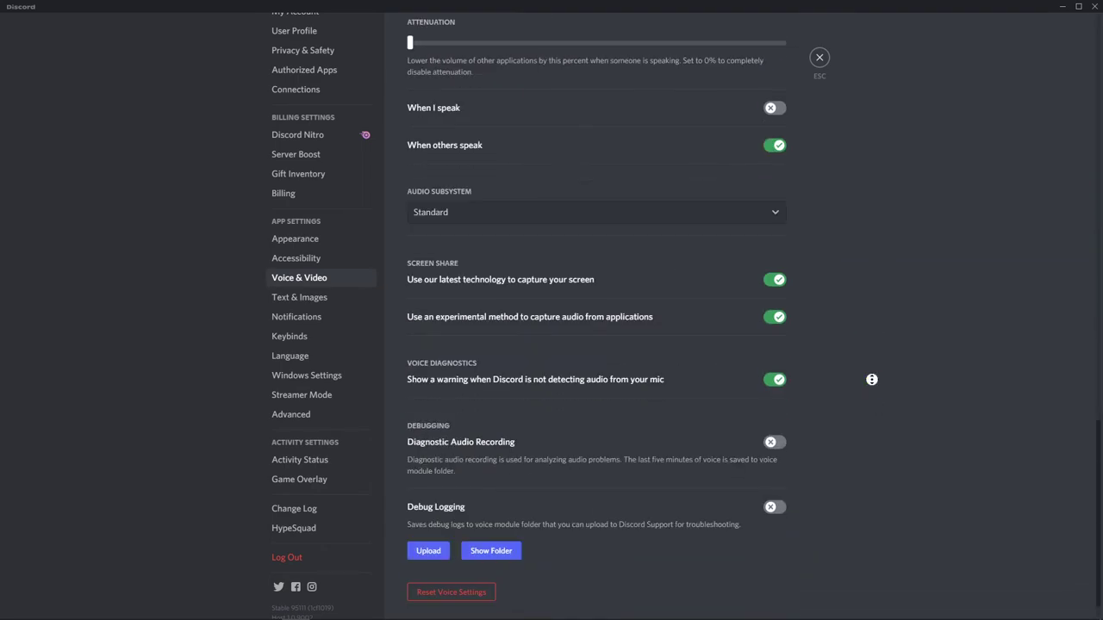
pyautogui.scroll(4, 861, 370)
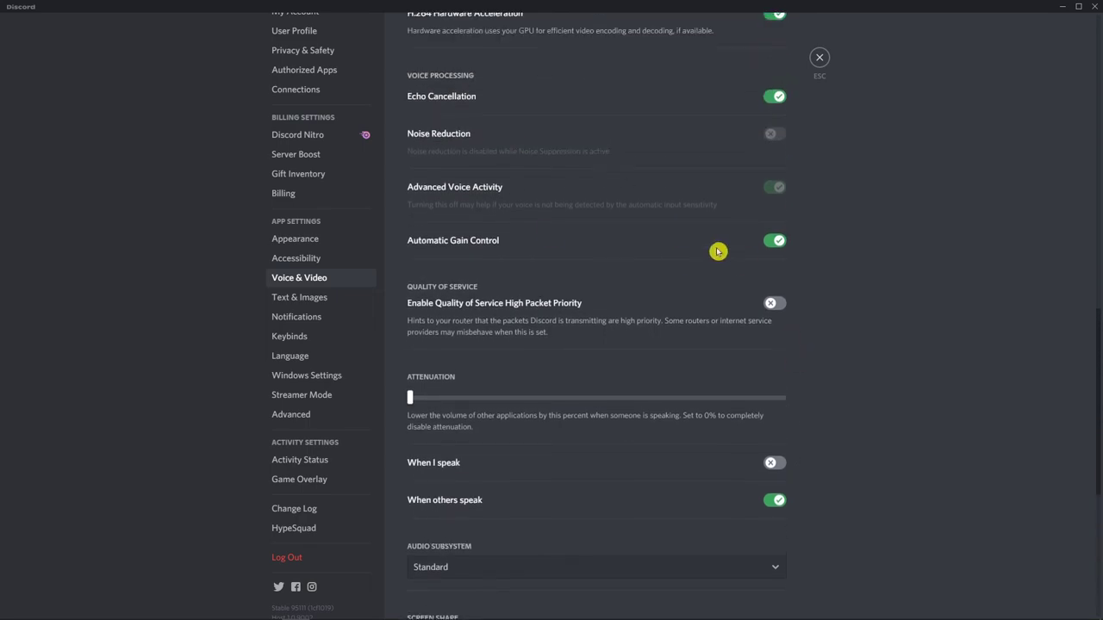
pyautogui.scroll(-2, 651, 286)
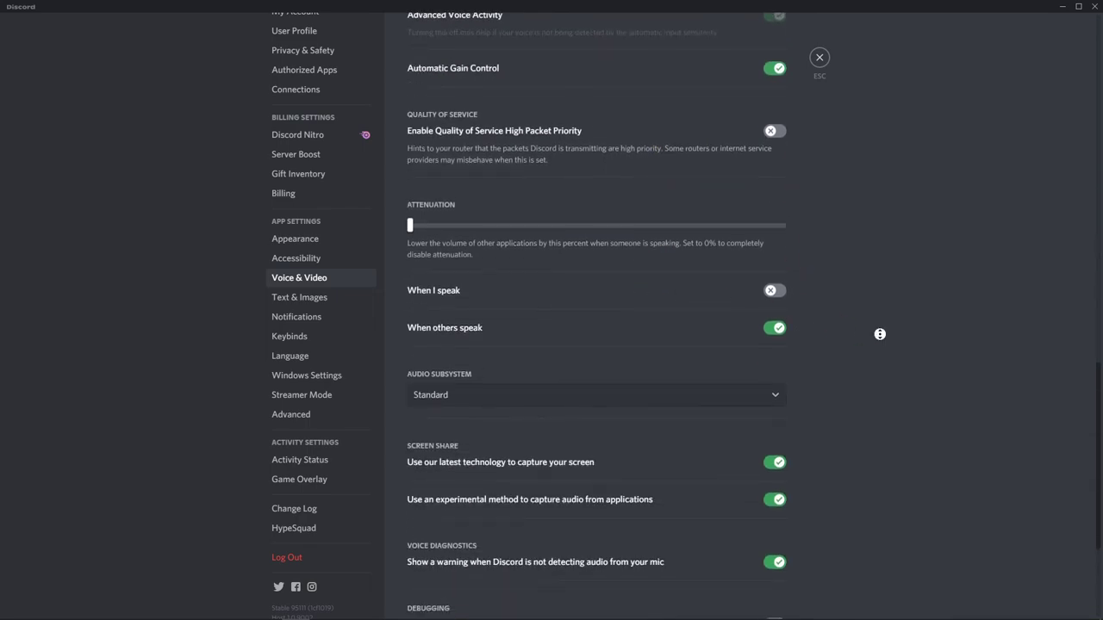
pyautogui.scroll(12, 878, 334)
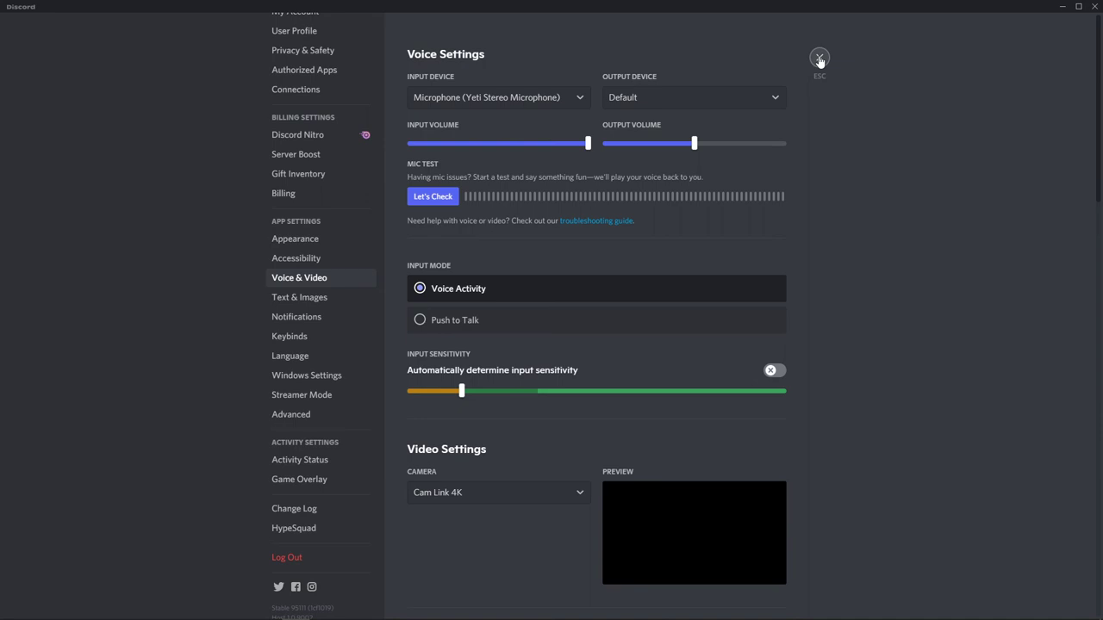
pyautogui.click(820, 59)
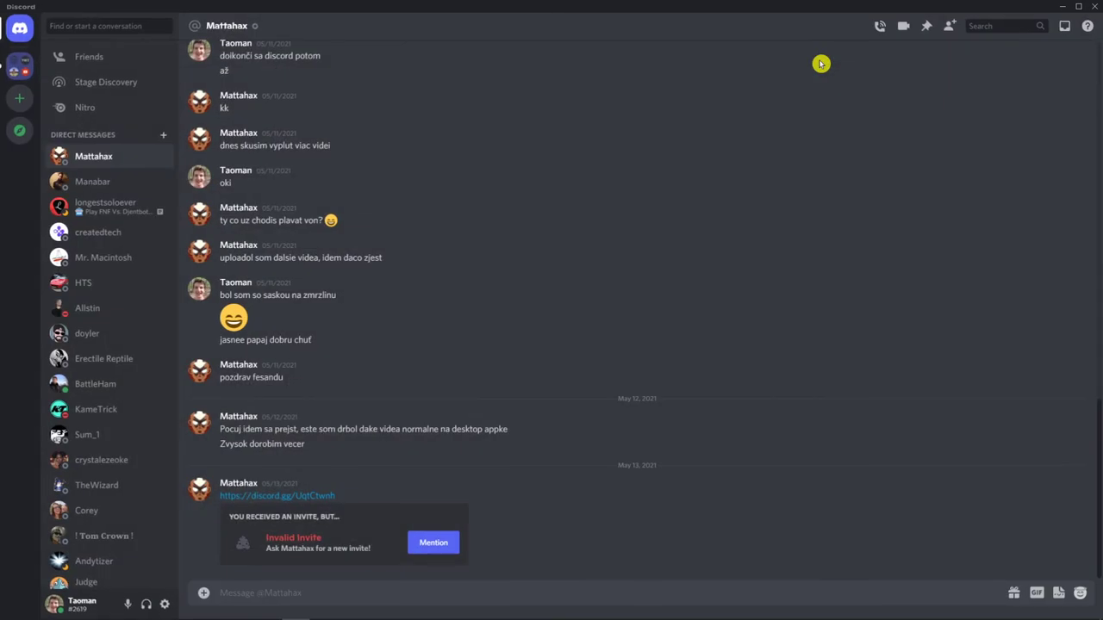
# Expand the server folder in the left sidebar
pyautogui.click(18, 76)
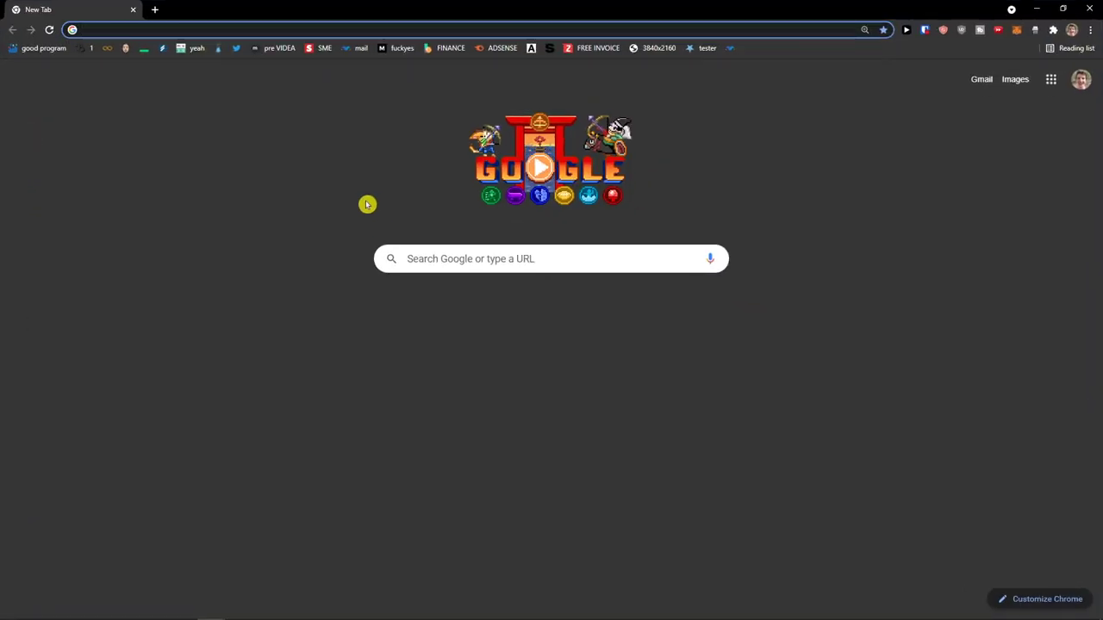
# Try loading reddit.com/r/gaming and view BlockSite's list of blocked sites
pyautogui.write('reddit.com/r/')
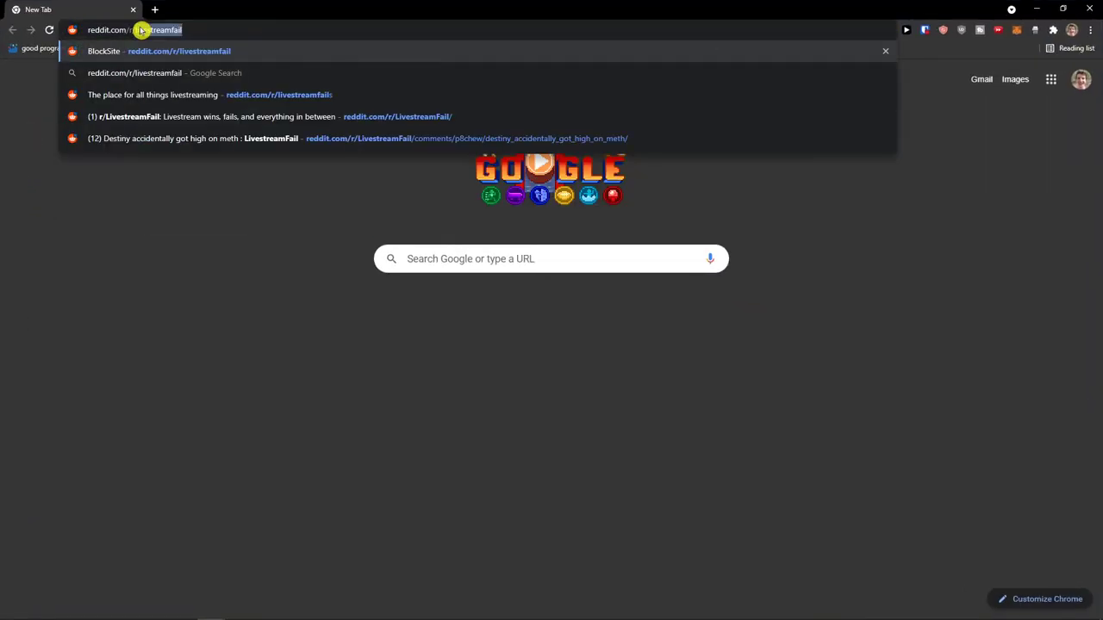
pyautogui.write('gaming')
pyautogui.press('Return')
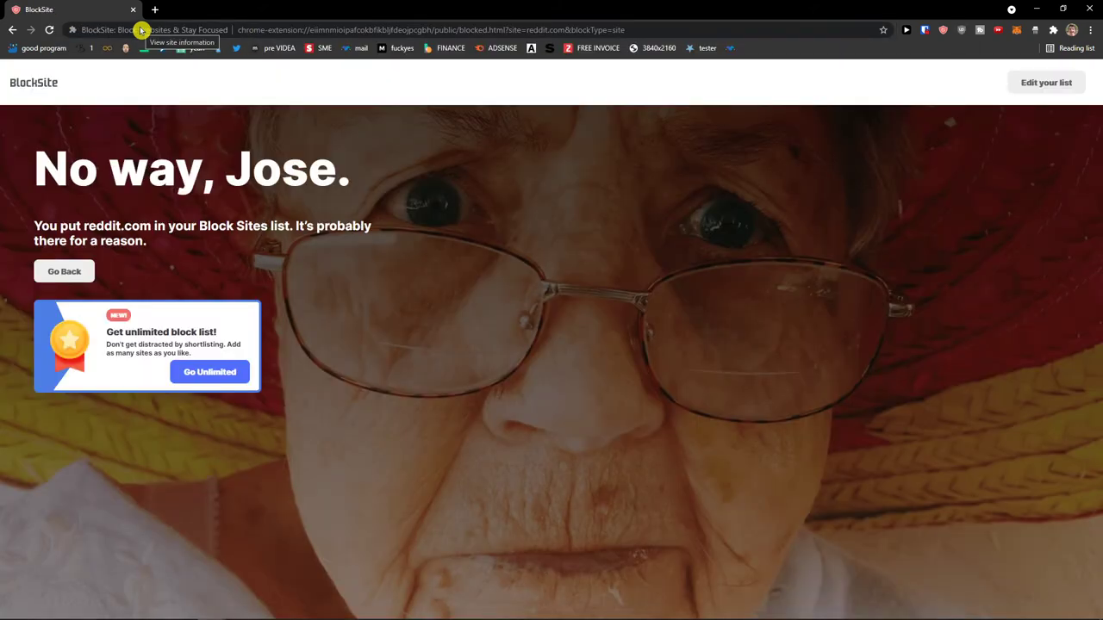
pyautogui.click(943, 29)
pyautogui.click(857, 284)
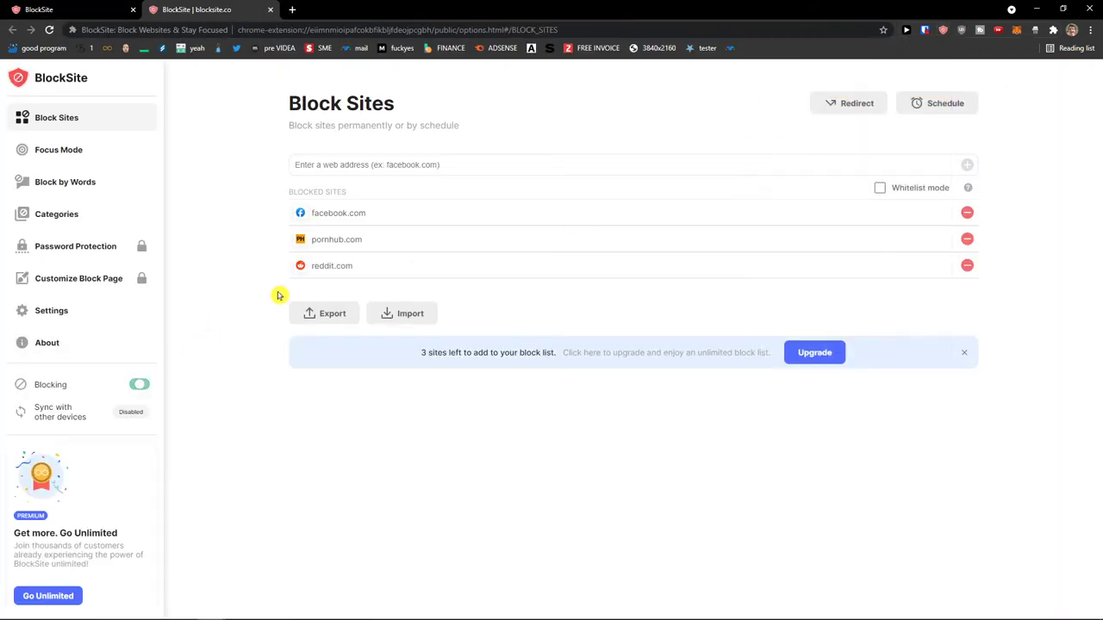
# Load reddit.com/r/gaming in a new tab, then enter 'gaming reddit discord server' in another
pyautogui.click(292, 9)
pyautogui.write('reddit.com/r/ga')
pyautogui.press('Return')
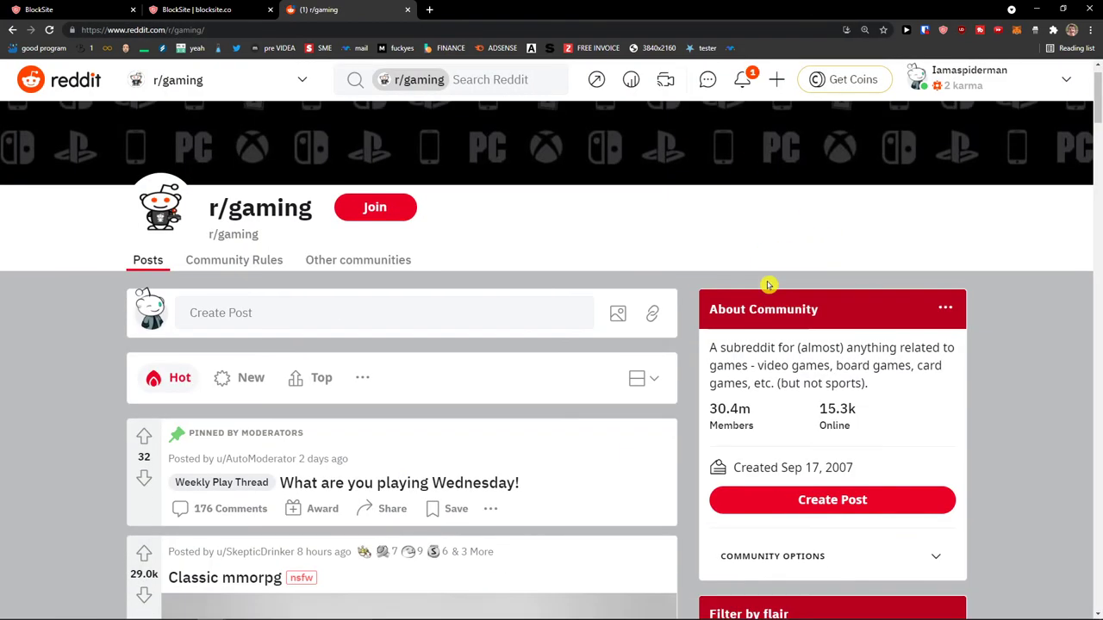
pyautogui.scroll(-20, 768, 285)
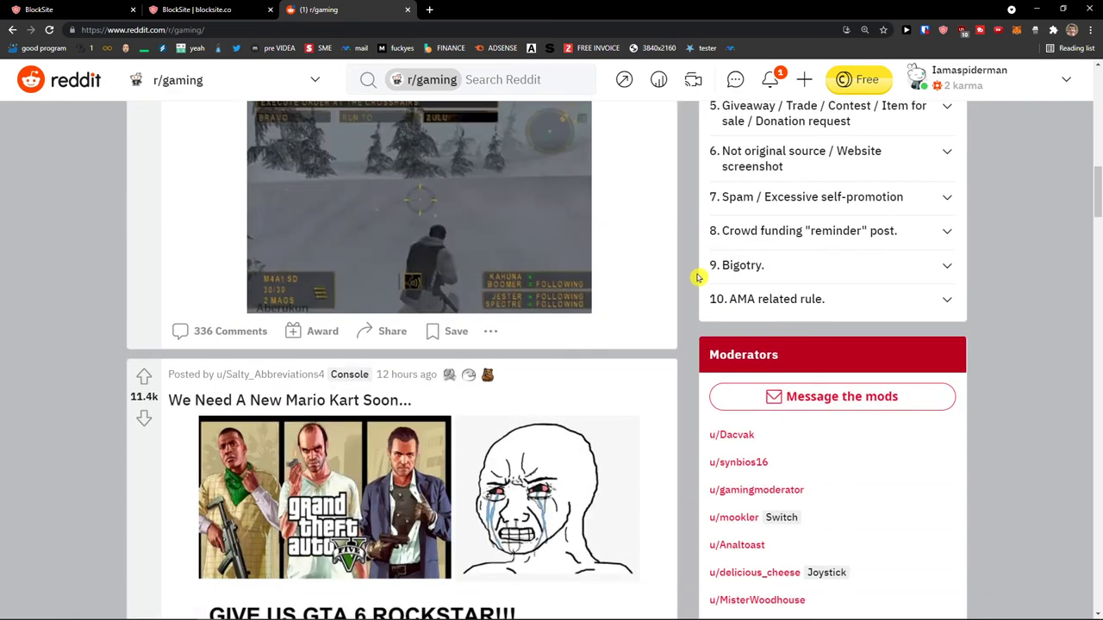
pyautogui.scroll(-5, 697, 278)
pyautogui.scroll(2, 694, 276)
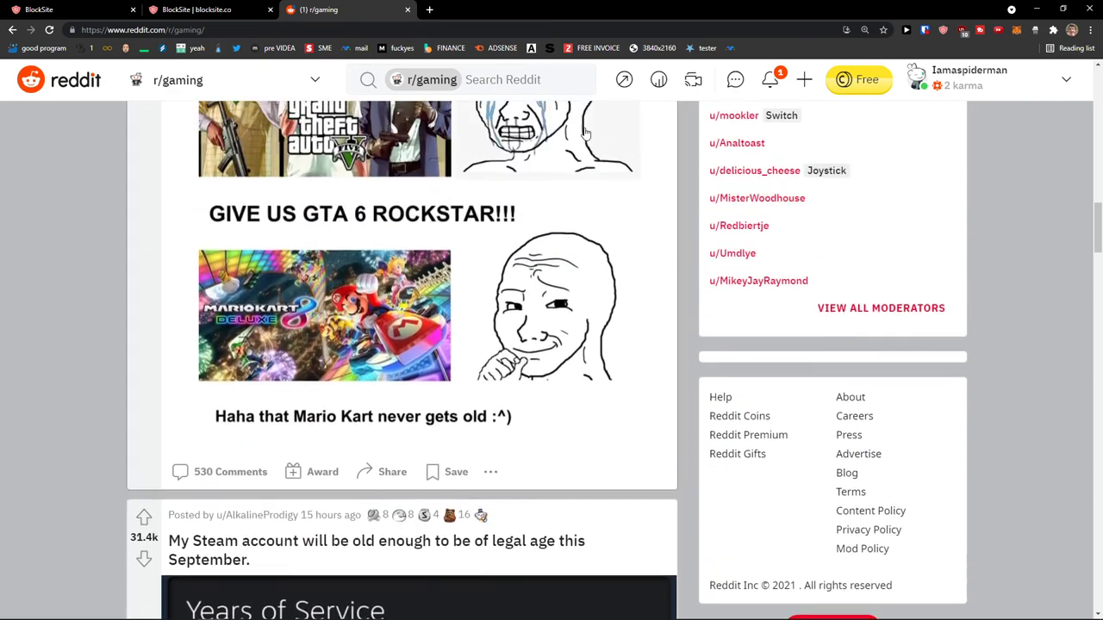
pyautogui.click(429, 9)
pyautogui.write('gaming red')
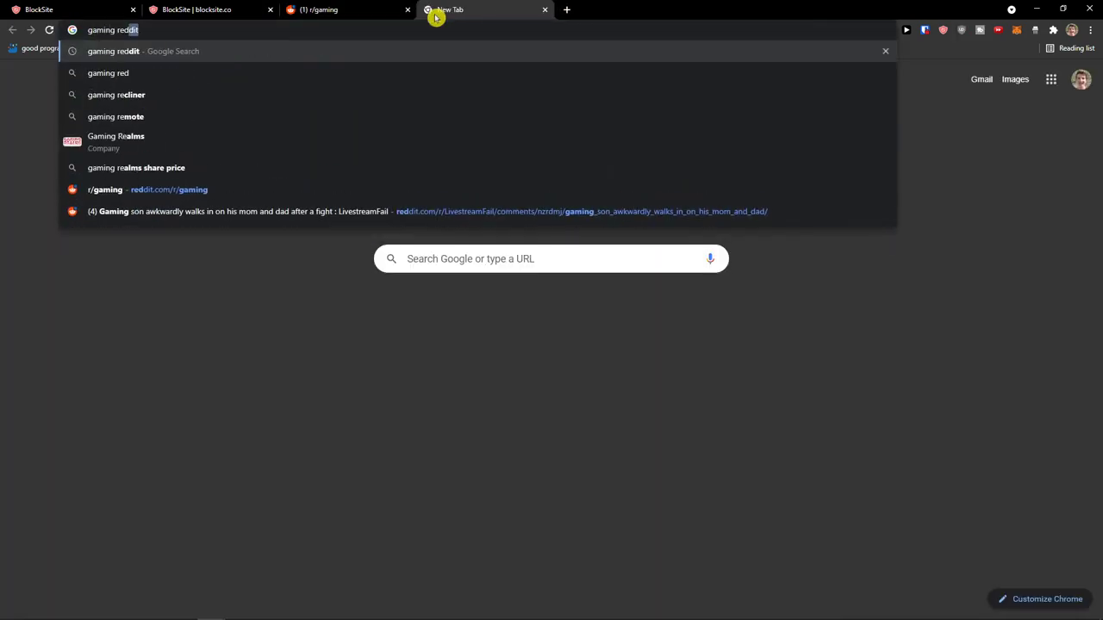
pyautogui.write('dit discord serve')
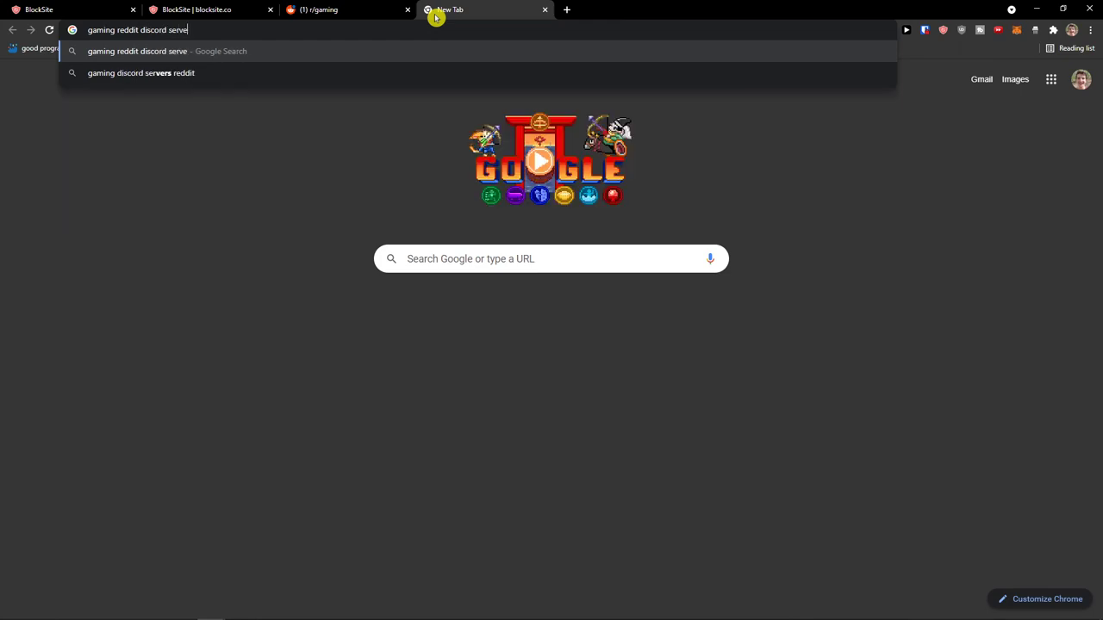
pyautogui.write('r')
# Search 'gaming reddit discord server' and check the r/DiscordServers and r/gaming results
pyautogui.press('Return')
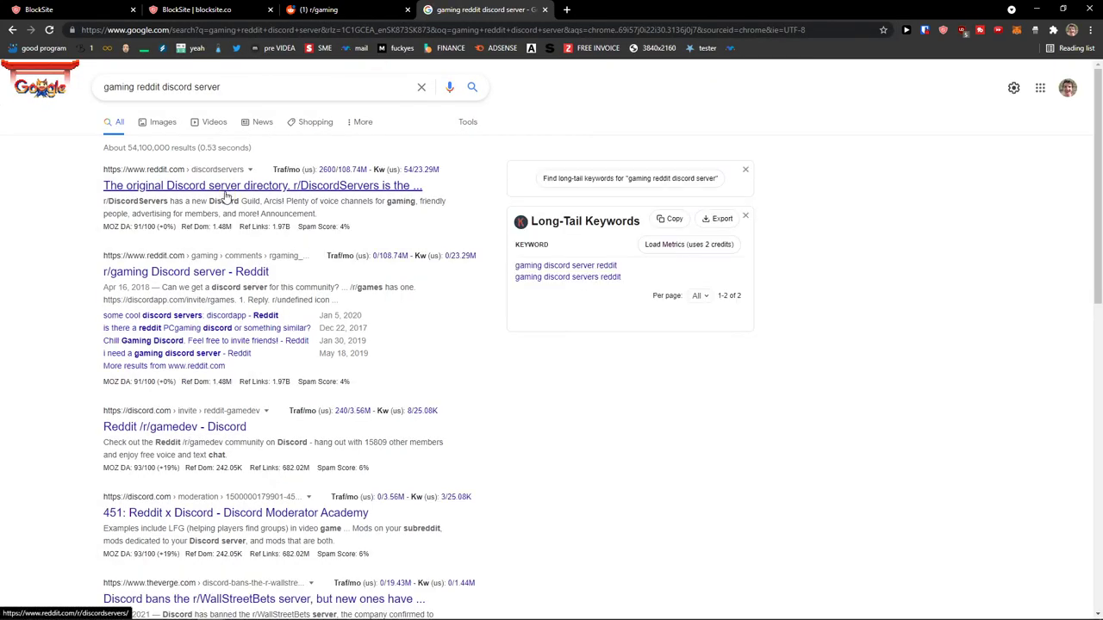
pyautogui.click(225, 193)
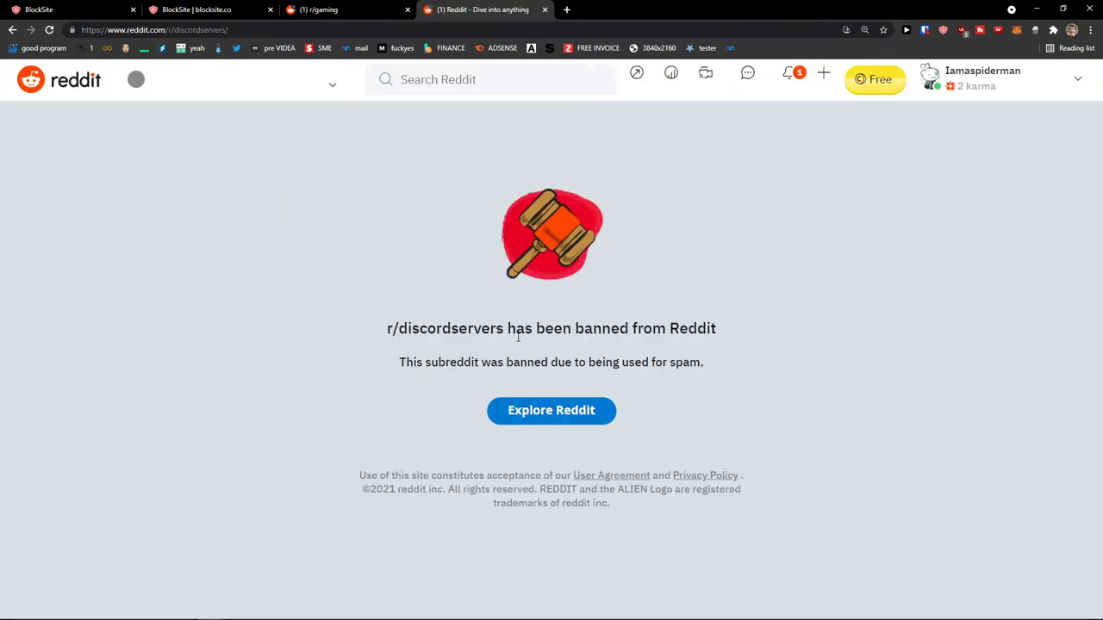
pyautogui.click(12, 30)
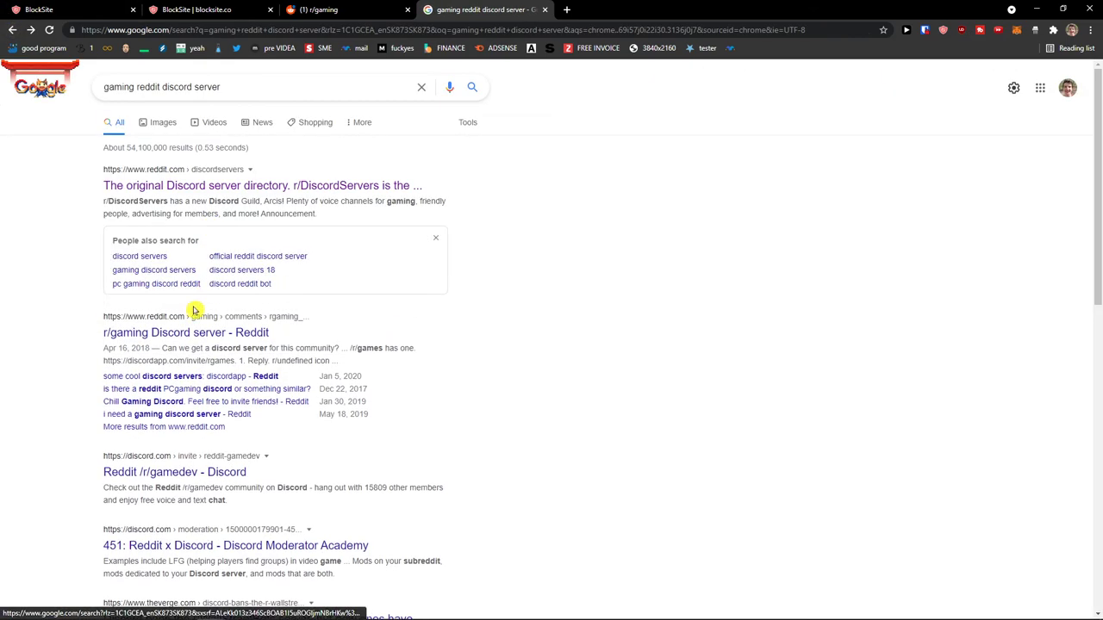
pyautogui.click(193, 334)
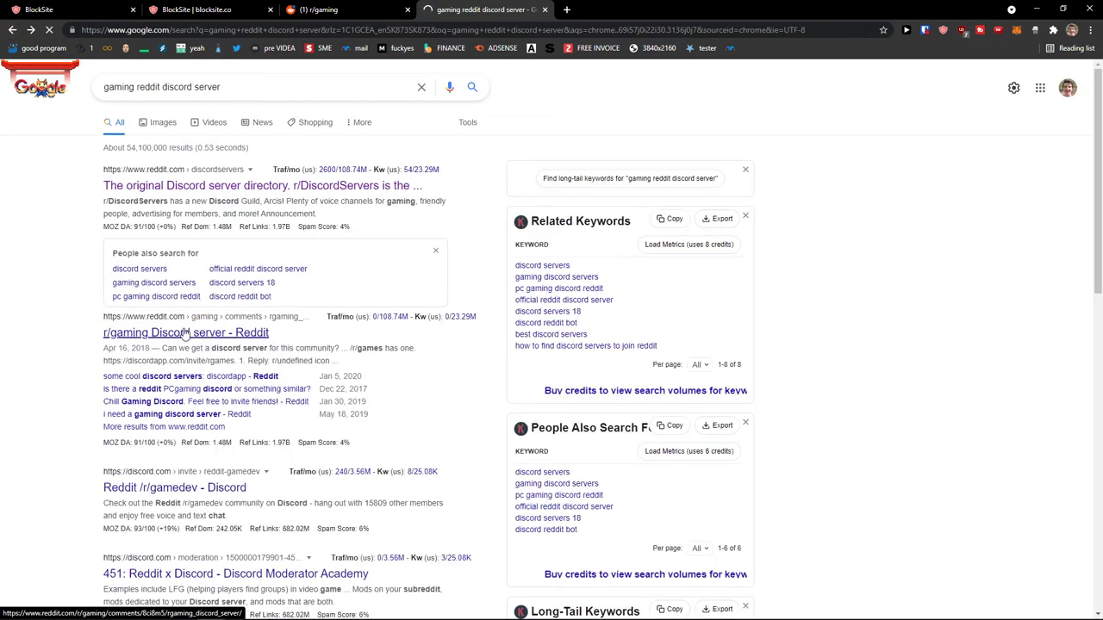
pyautogui.scroll(-2, 253, 350)
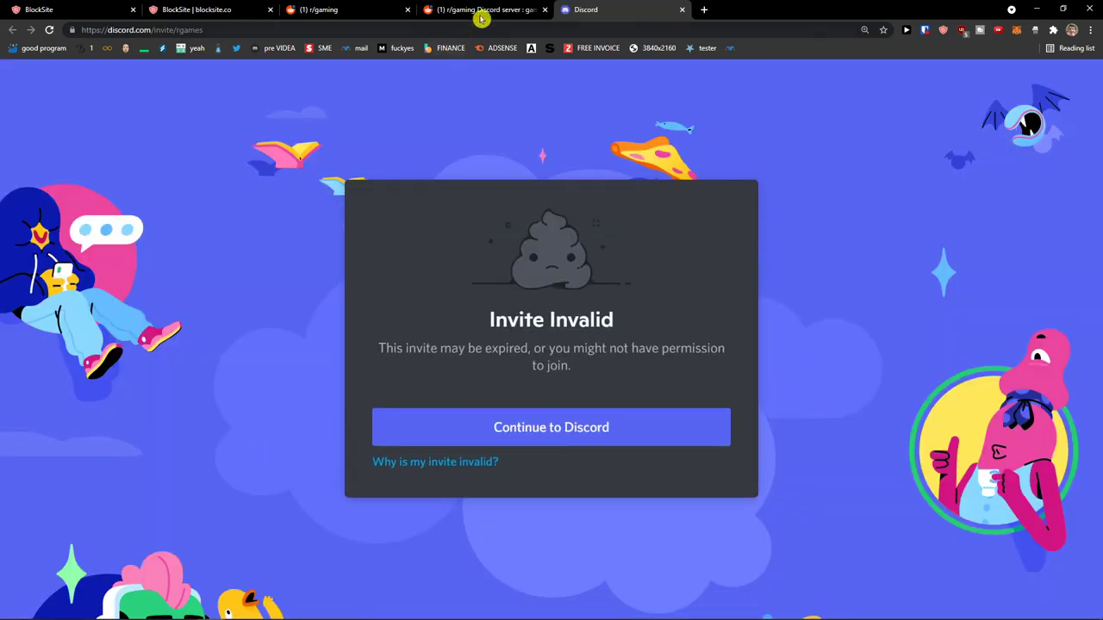
pyautogui.click(480, 16)
# Search 'discord server' and open the top.gg Discord Servers list
pyautogui.click(389, 30)
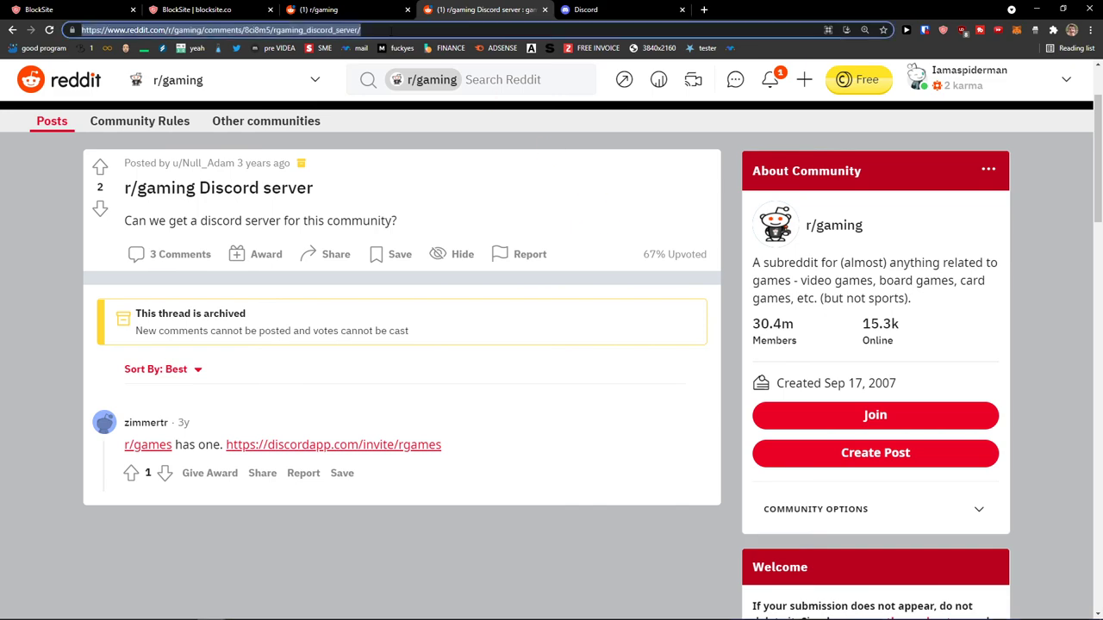
pyautogui.write('discord server')
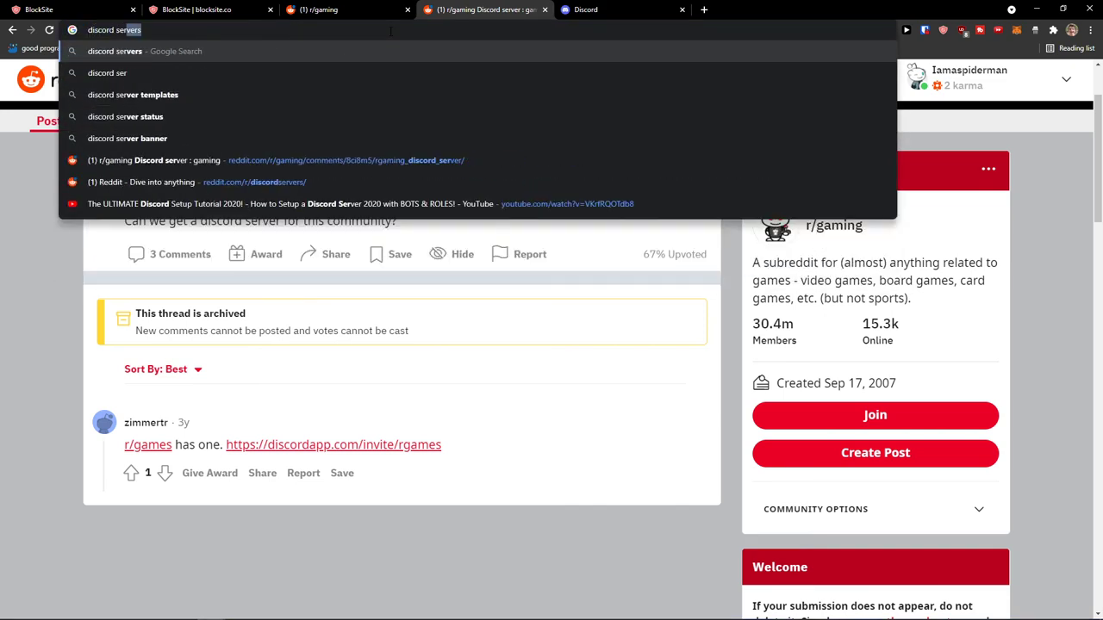
pyautogui.press('Return')
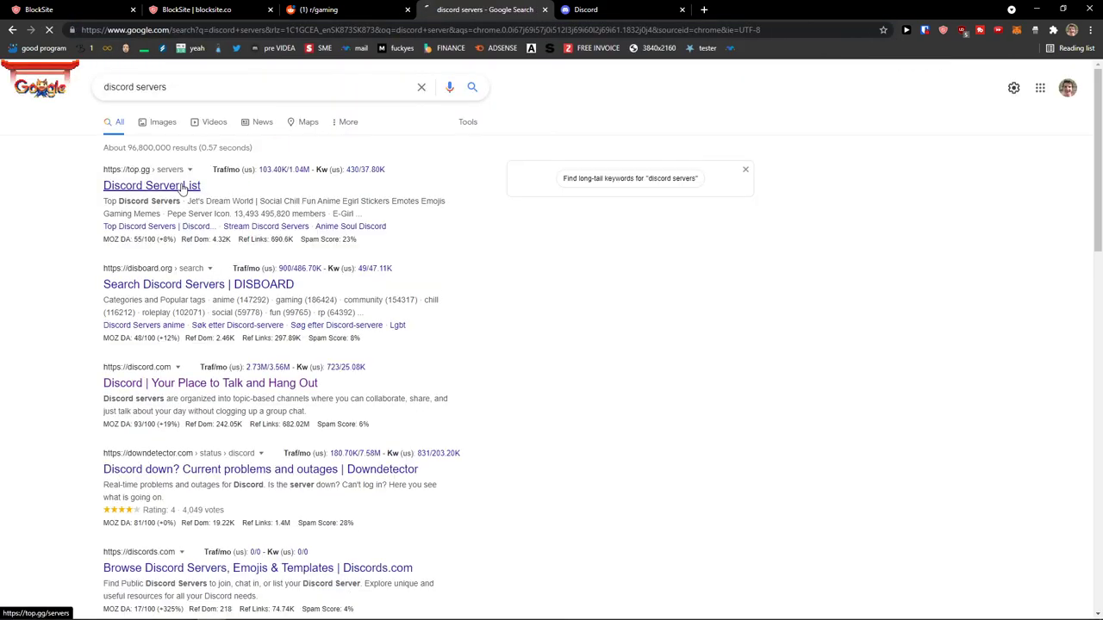
pyautogui.click(162, 184)
# Scroll to top.gg's Top Voted Servers and join the GTA Online server
pyautogui.scroll(-3, 423, 302)
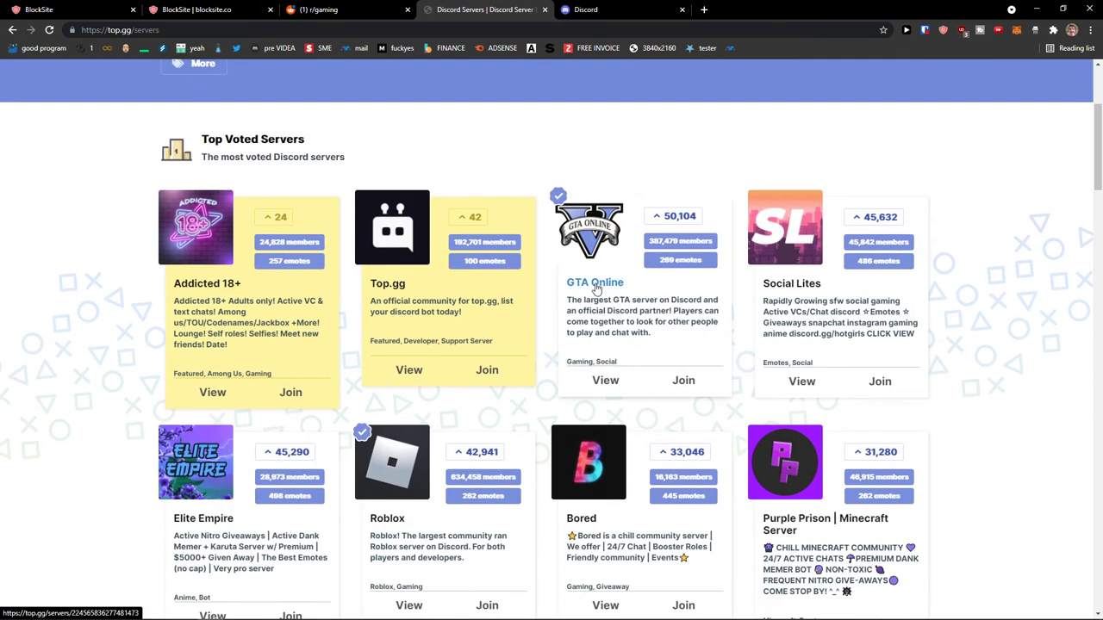
pyautogui.scroll(-1, 587, 287)
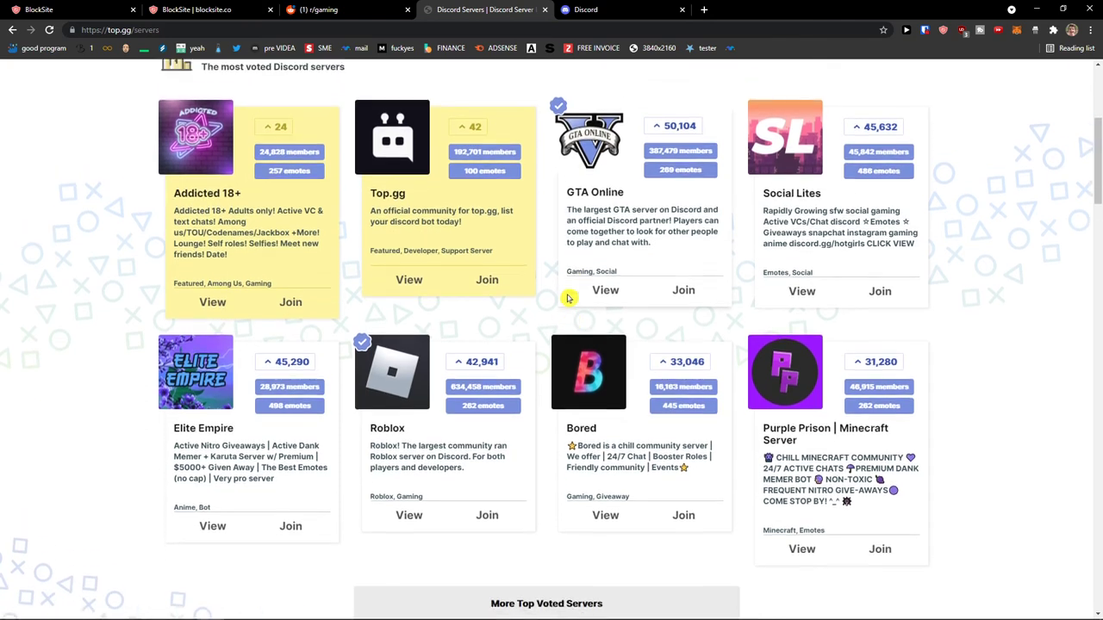
pyautogui.click(676, 323)
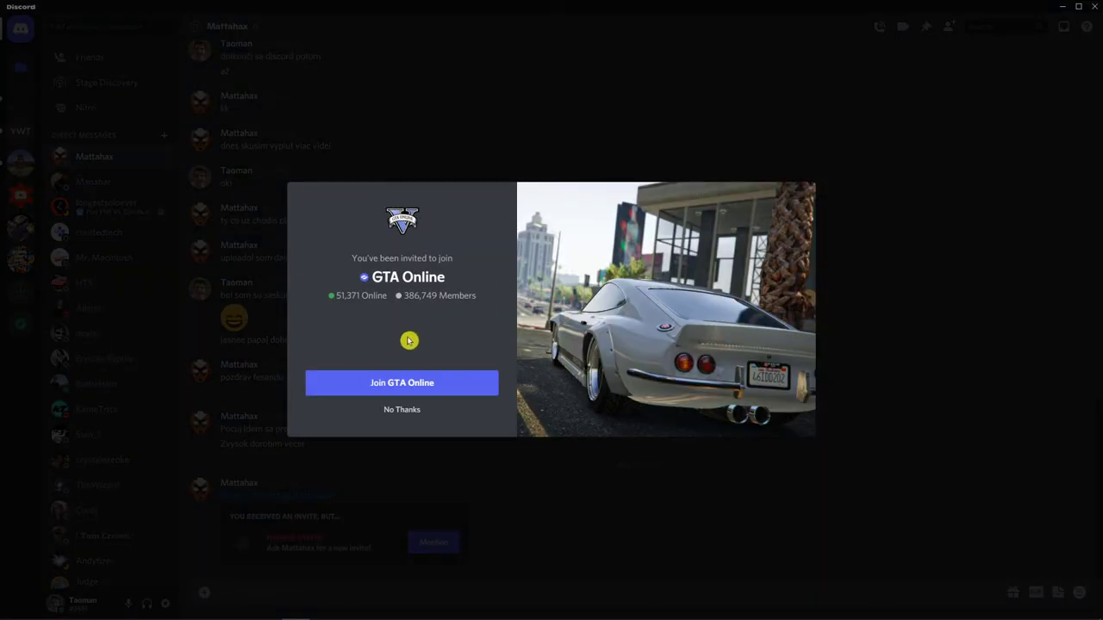
# Accept the GTA Online invite and scroll through its rules-and-info channel
pyautogui.click(438, 388)
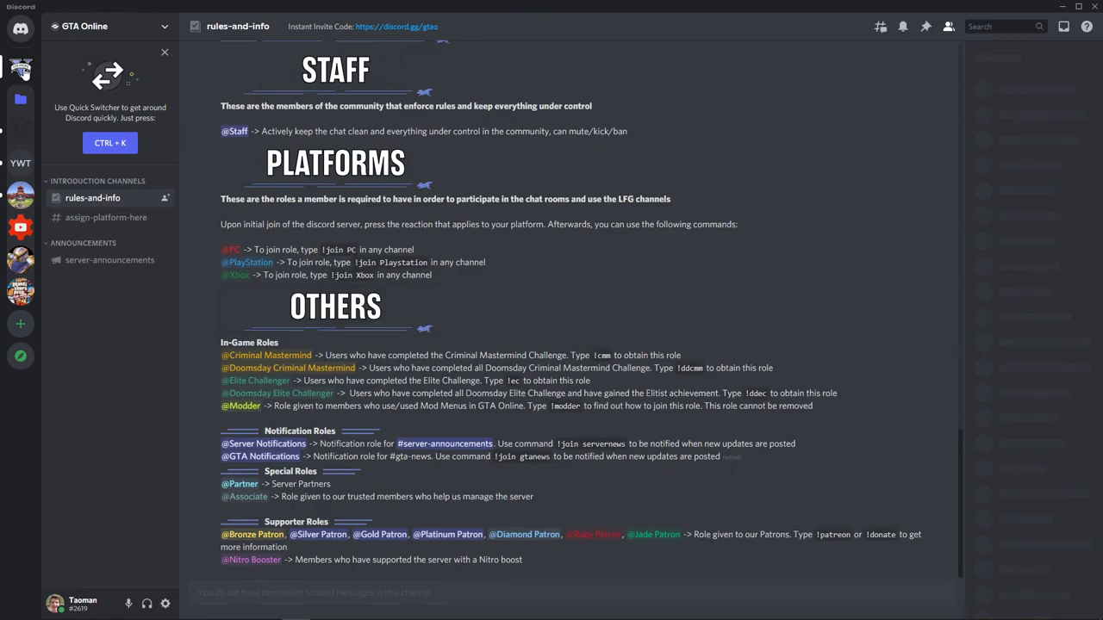
pyautogui.scroll(10, 431, 304)
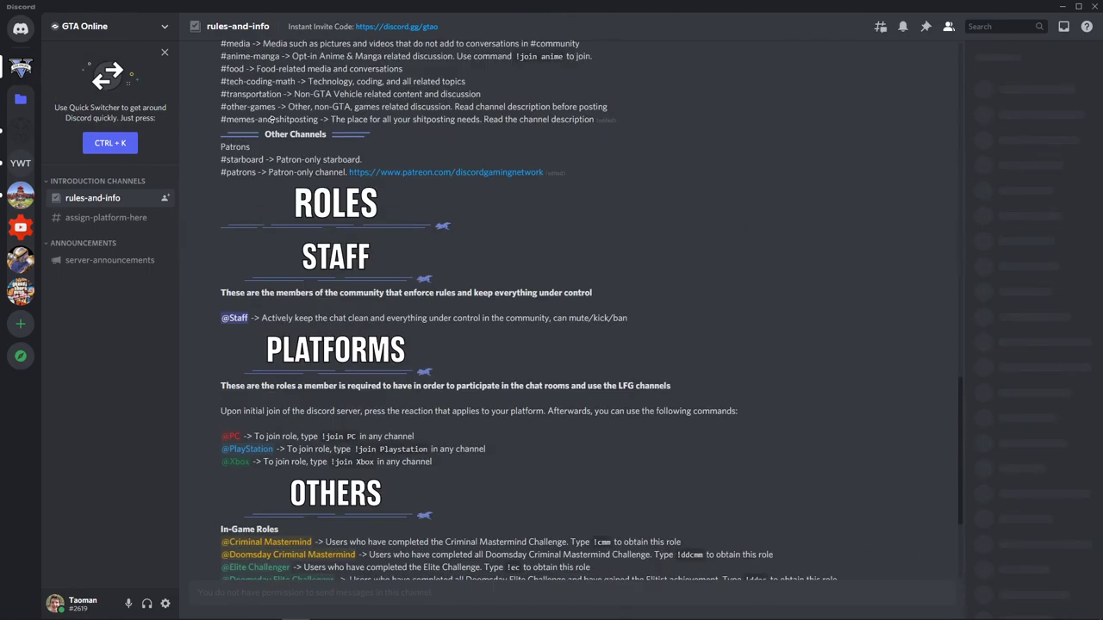
pyautogui.scroll(-10, 601, 472)
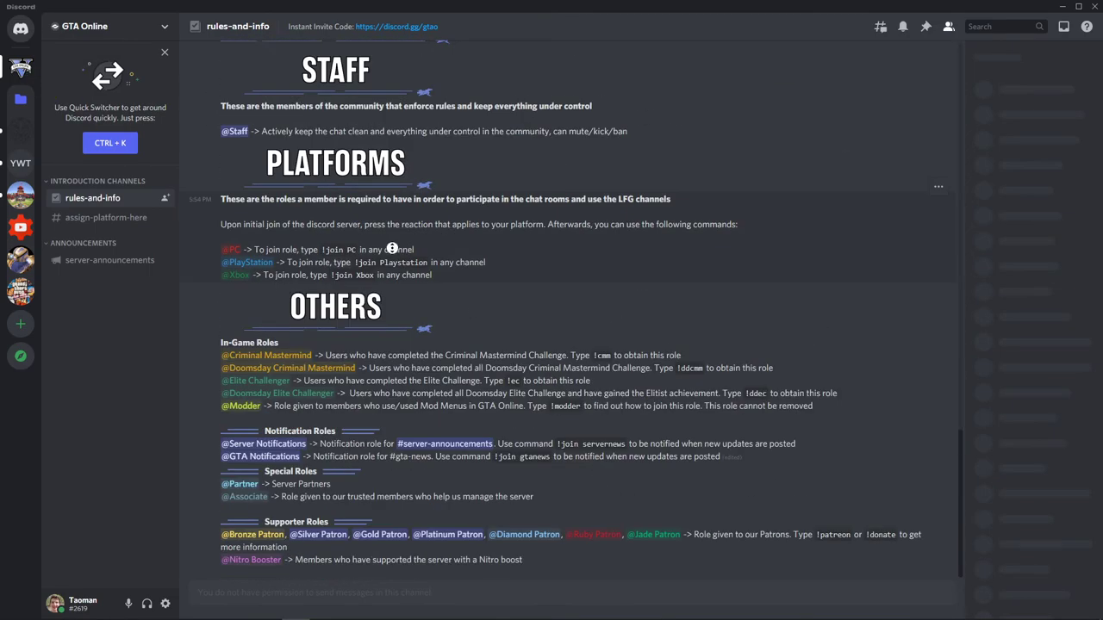
pyautogui.scroll(10, 392, 249)
# Return from the top.gg GTA Online page to the Discord servers list
pyautogui.click(1062, 7)
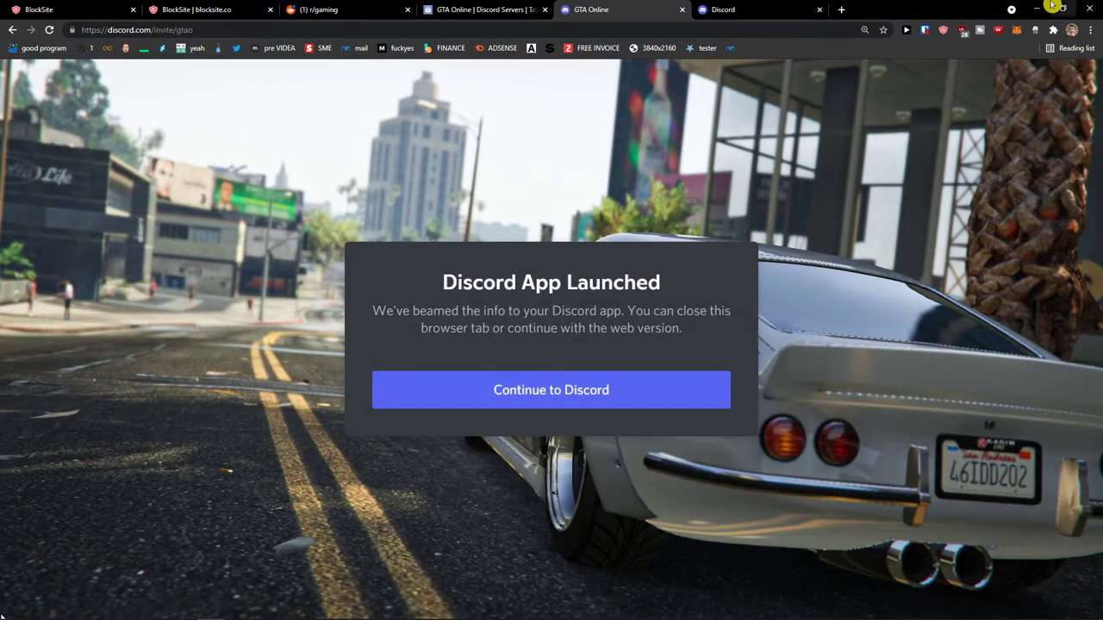
pyautogui.click(516, 9)
pyautogui.click(12, 30)
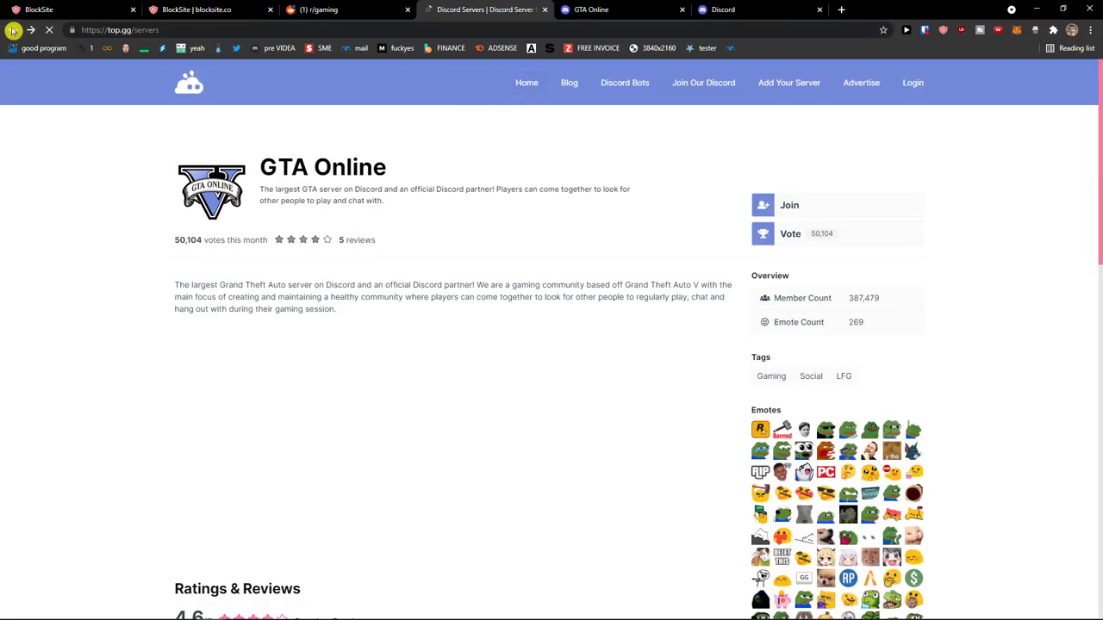
# Browse the servers list categories from Top Voted down to the Fortnite servers
pyautogui.scroll(3, 265, 170)
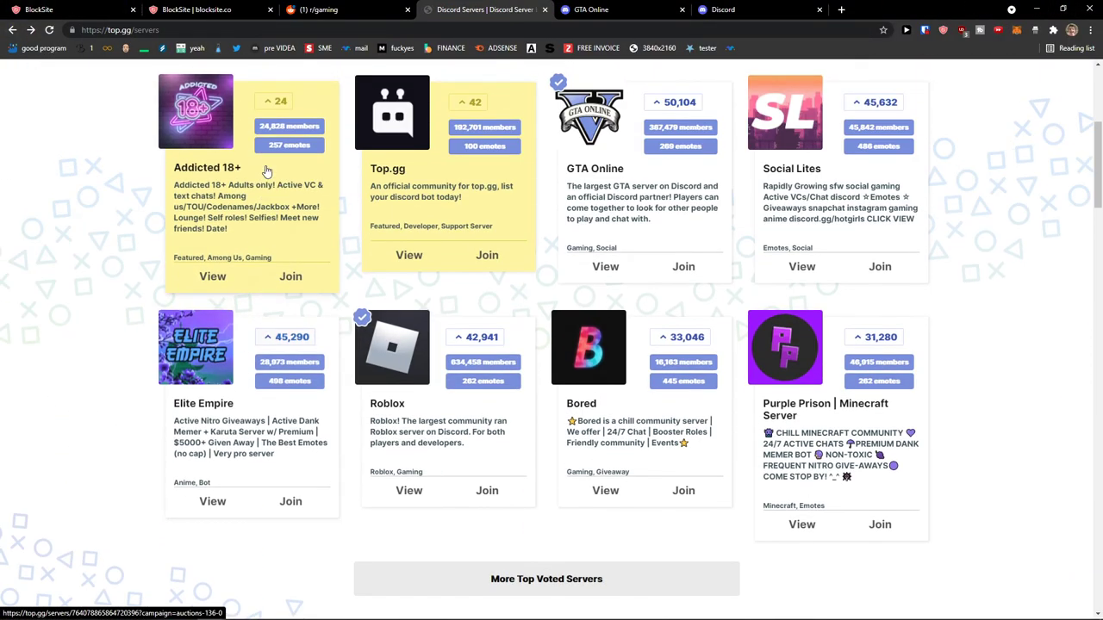
pyautogui.scroll(-6, 132, 182)
pyautogui.scroll(10, 115, 196)
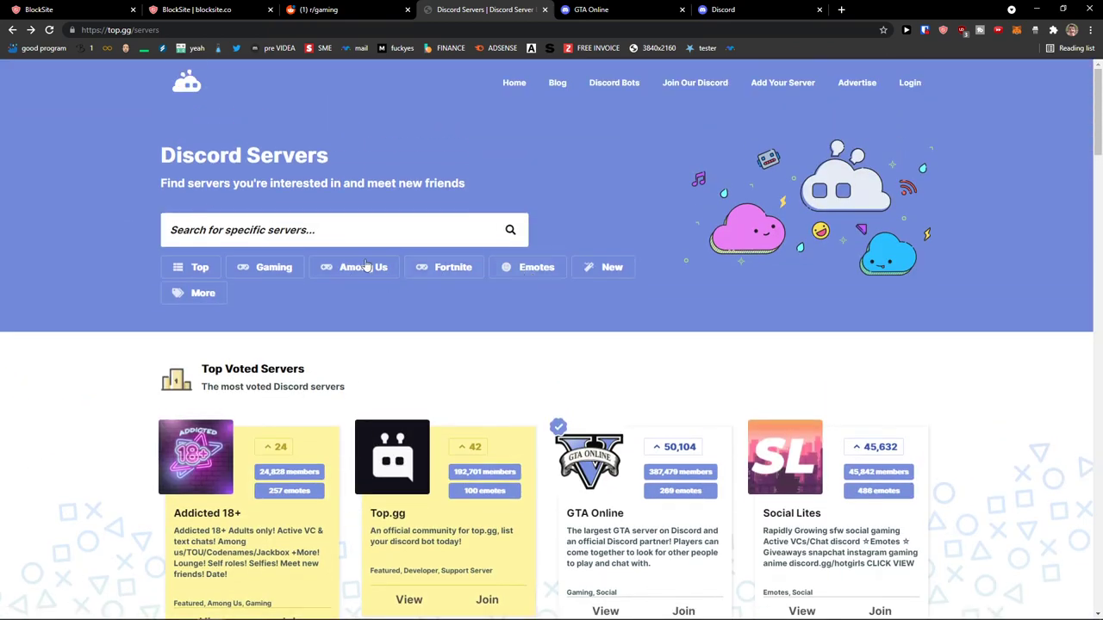
pyautogui.scroll(-1, 409, 379)
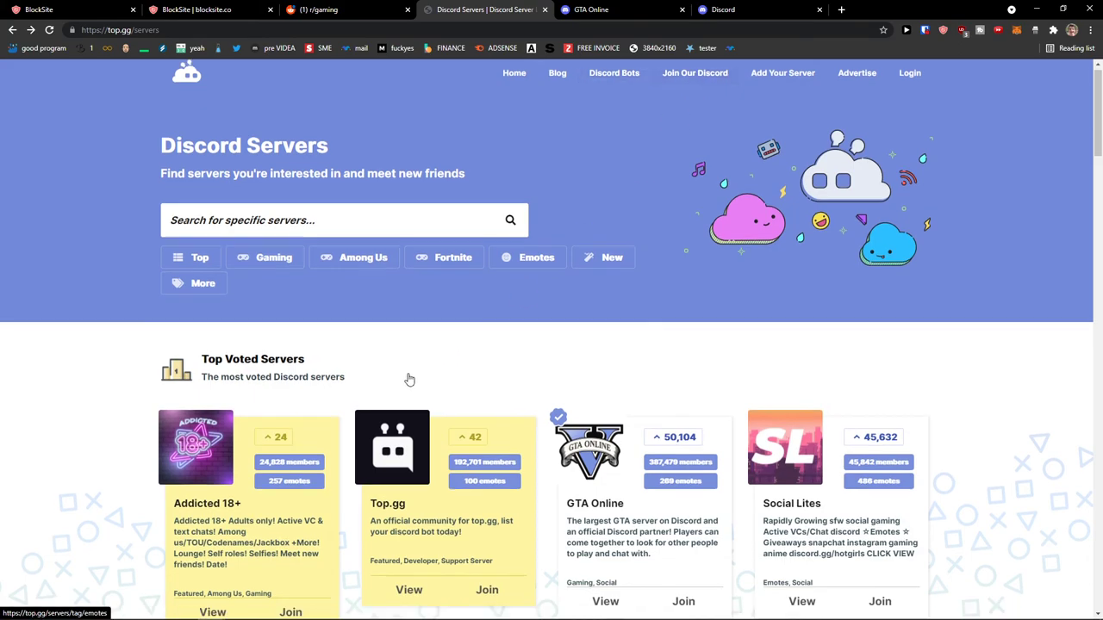
pyautogui.scroll(-15, 173, 370)
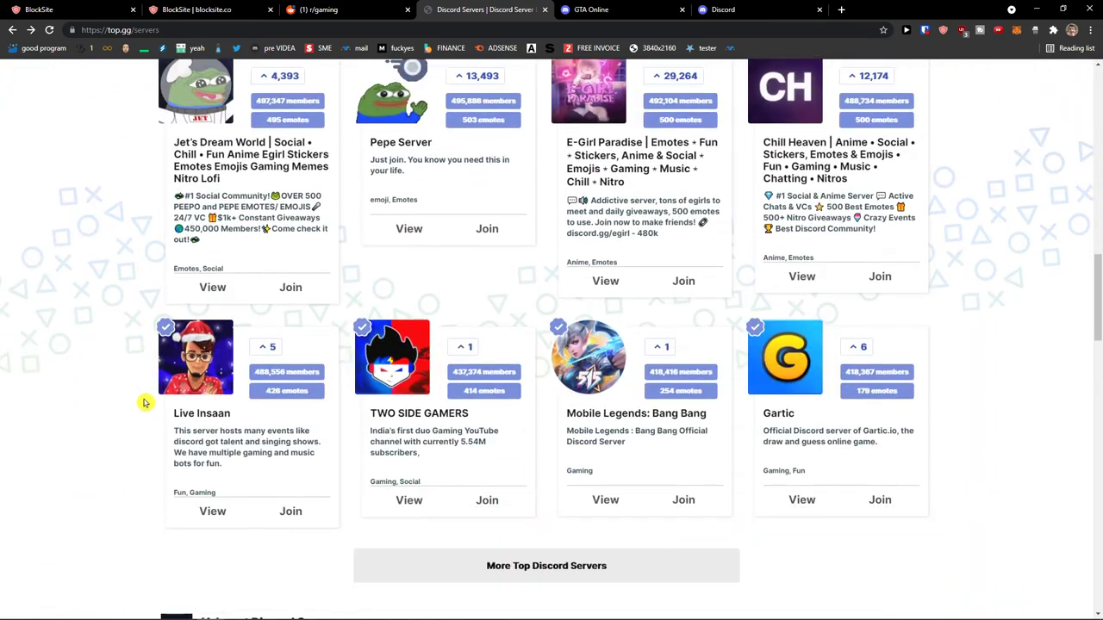
pyautogui.scroll(-5, 145, 402)
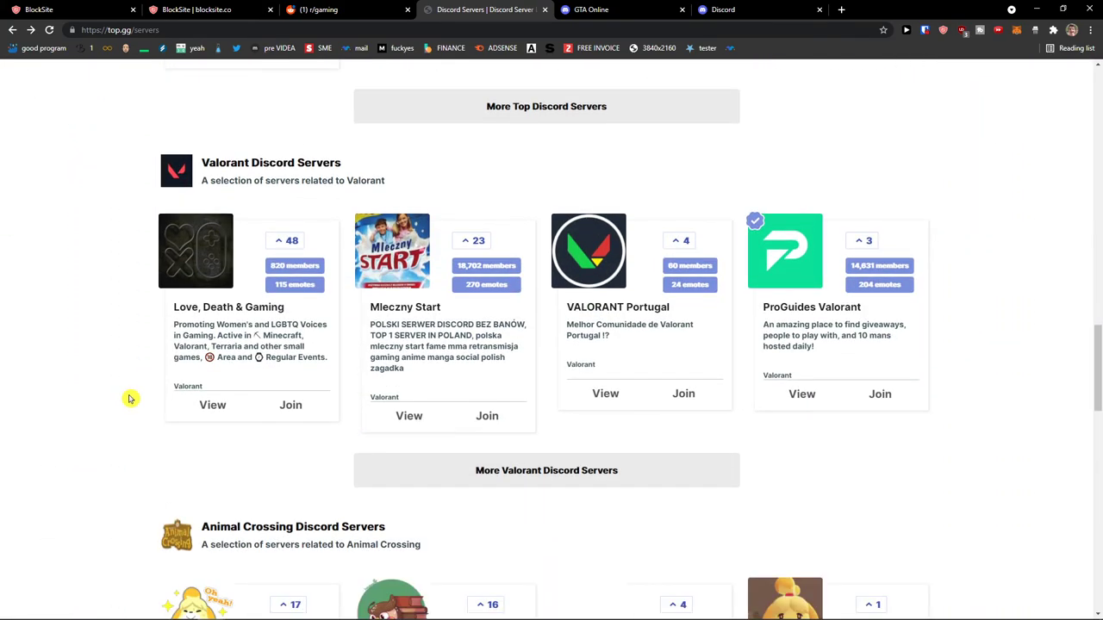
pyautogui.scroll(-5, 130, 399)
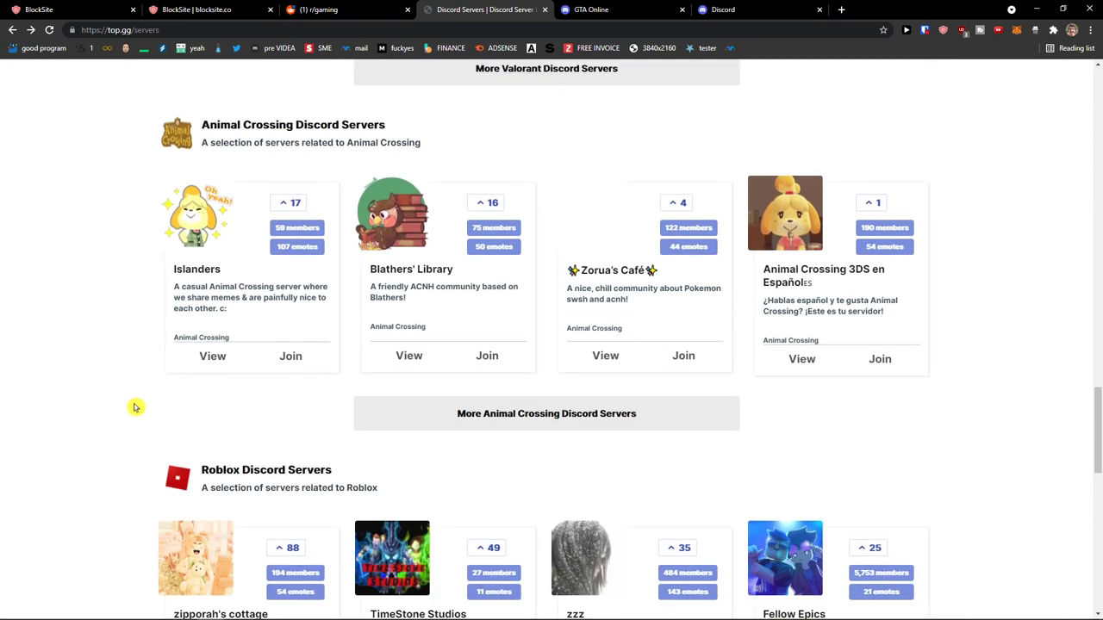
pyautogui.scroll(-3, 135, 408)
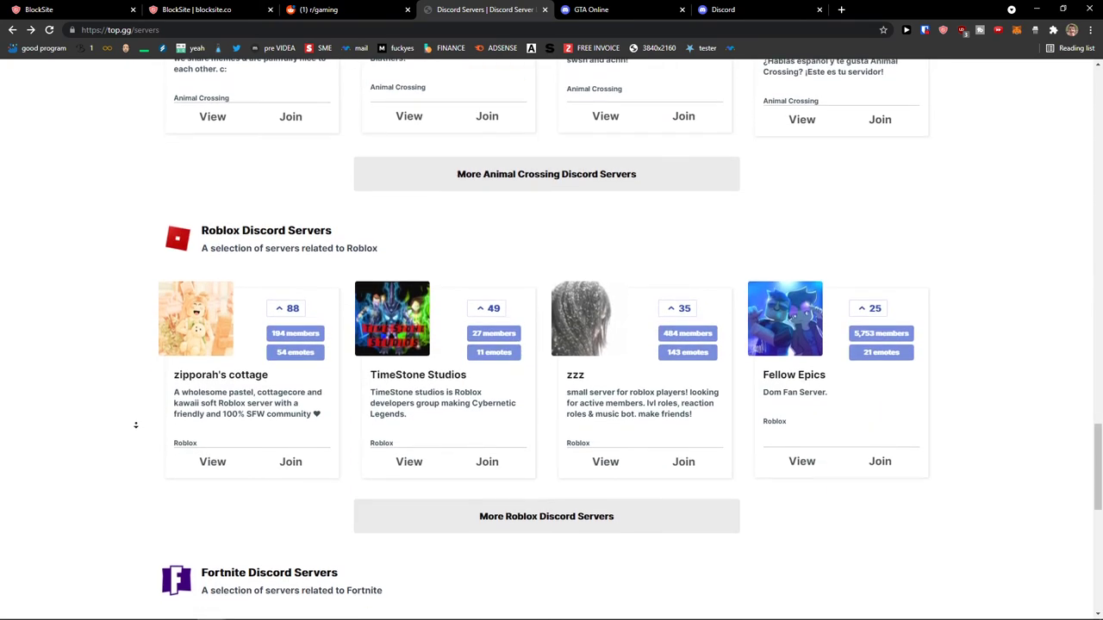
pyautogui.scroll(-3, 451, 549)
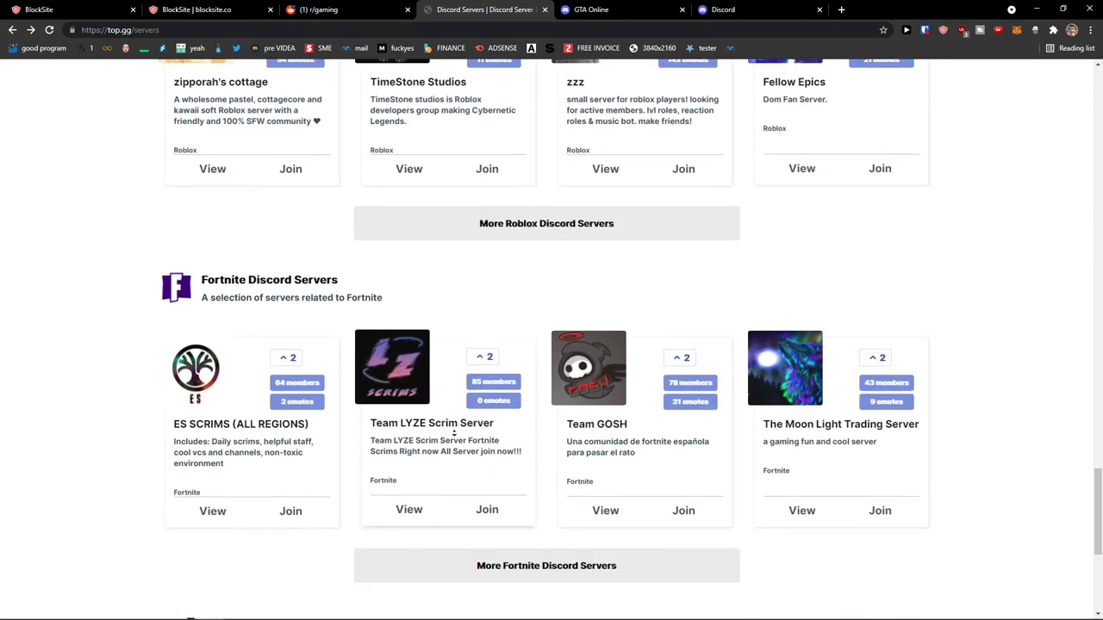
pyautogui.scroll(-1, 461, 403)
pyautogui.scroll(20, 243, 190)
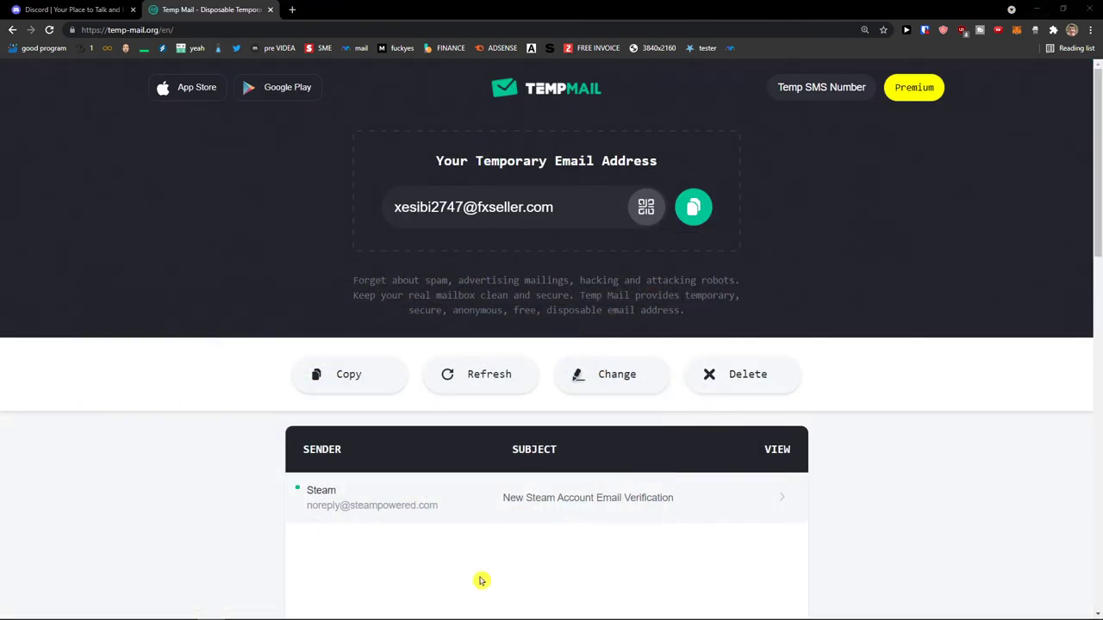
# Open the Partnered YouTube server's partner-general channel and view a message author's profile
pyautogui.click(297, 609)
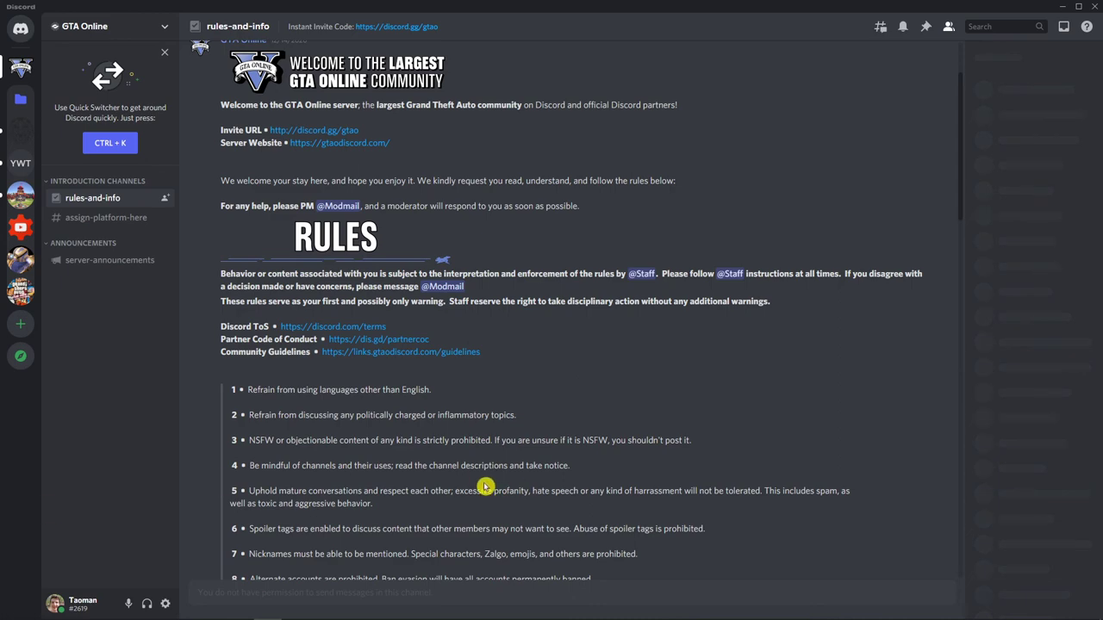
pyautogui.click(25, 226)
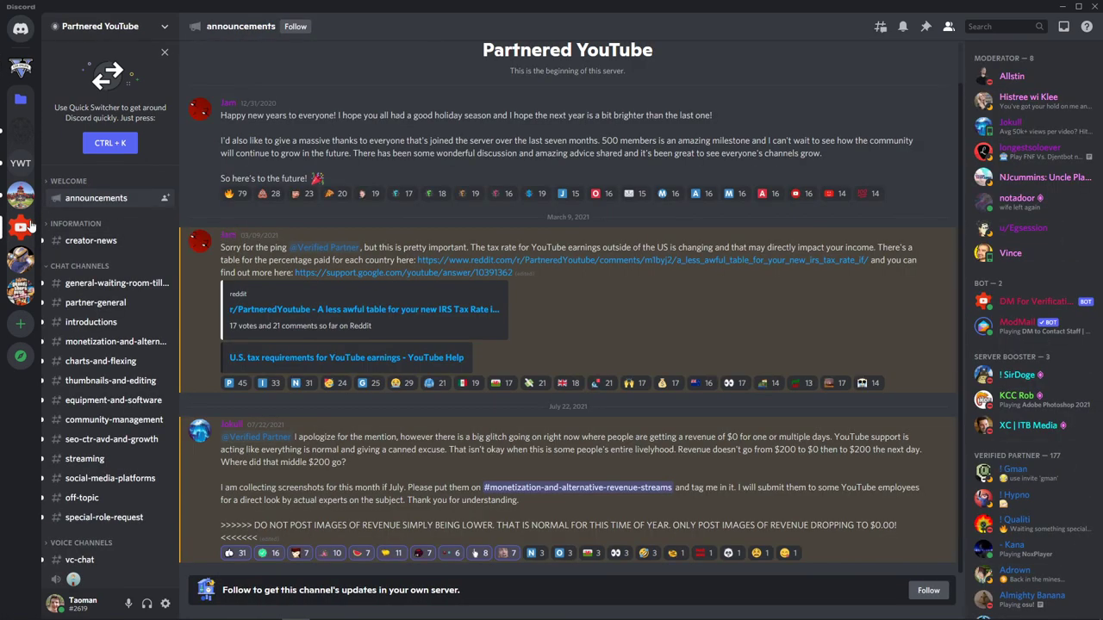
pyautogui.click(105, 305)
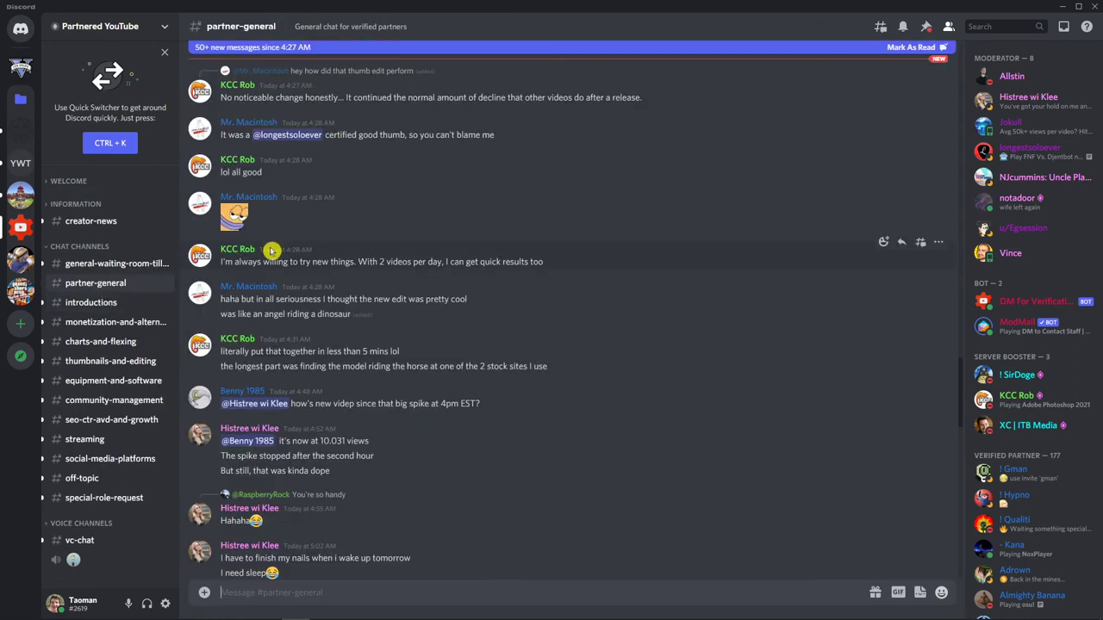
pyautogui.click(237, 249)
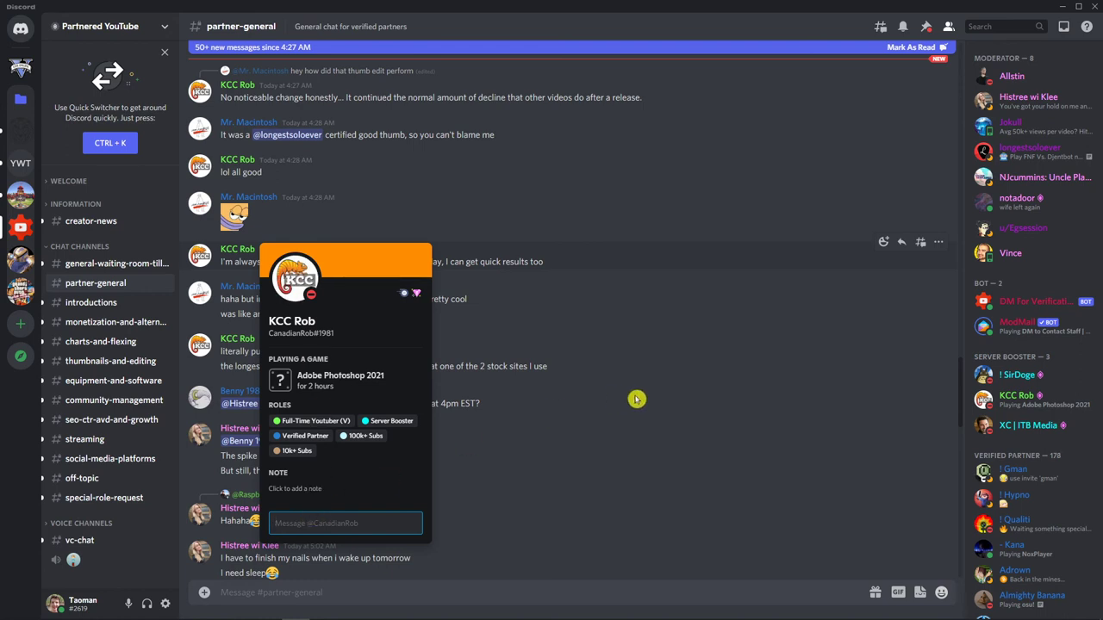
# Close the profile popout and scroll through the channel's long member list
pyautogui.scroll(-5, 1060, 358)
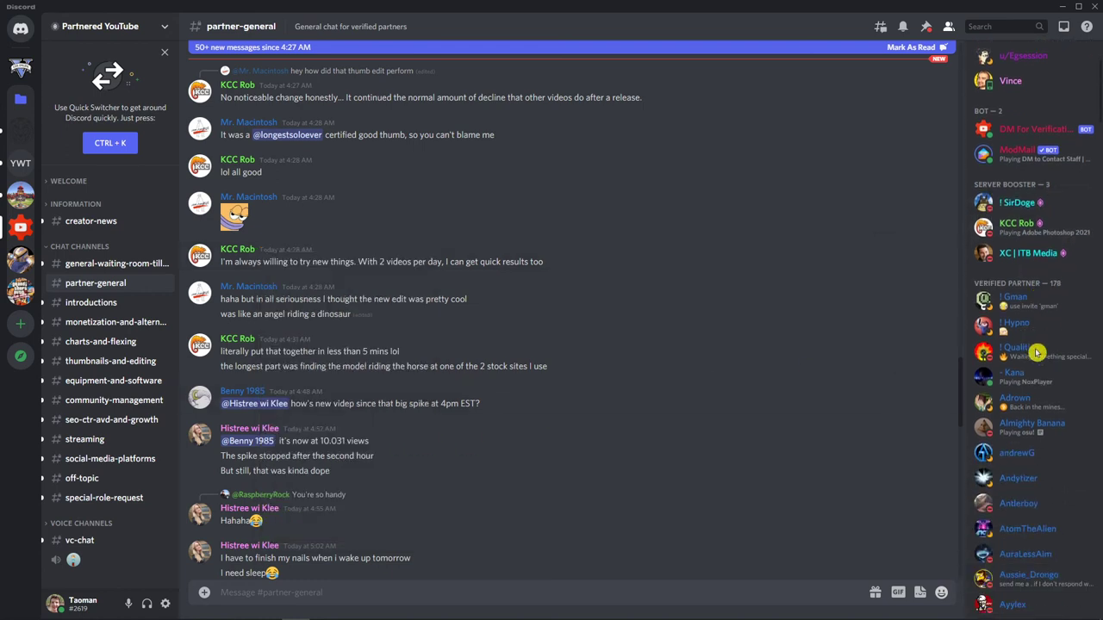
pyautogui.scroll(-10, 1036, 353)
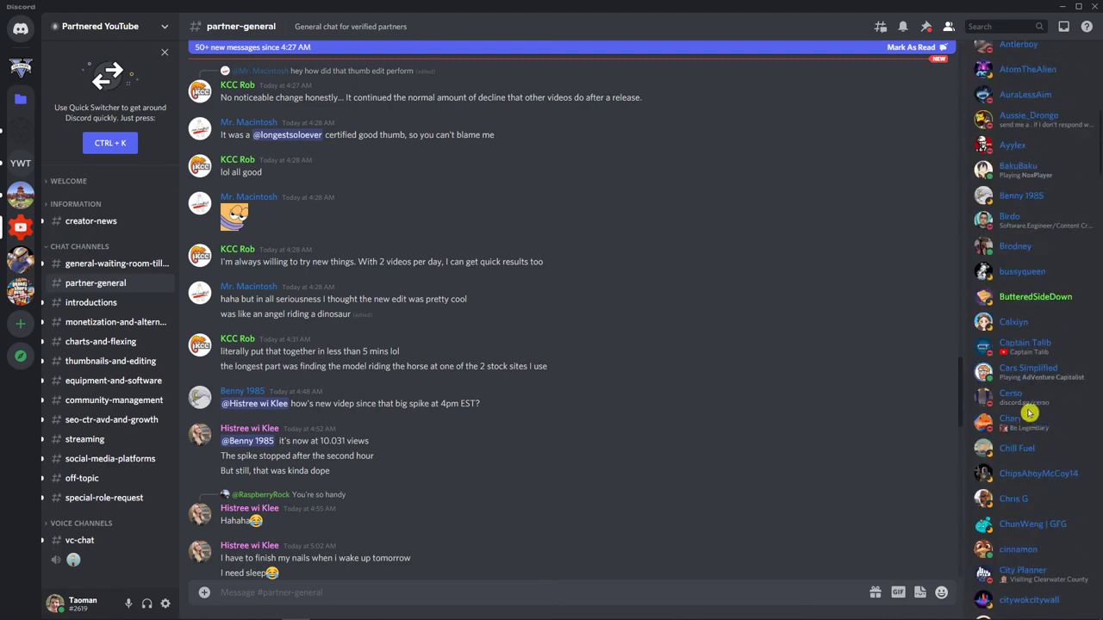
pyautogui.scroll(12, 1030, 413)
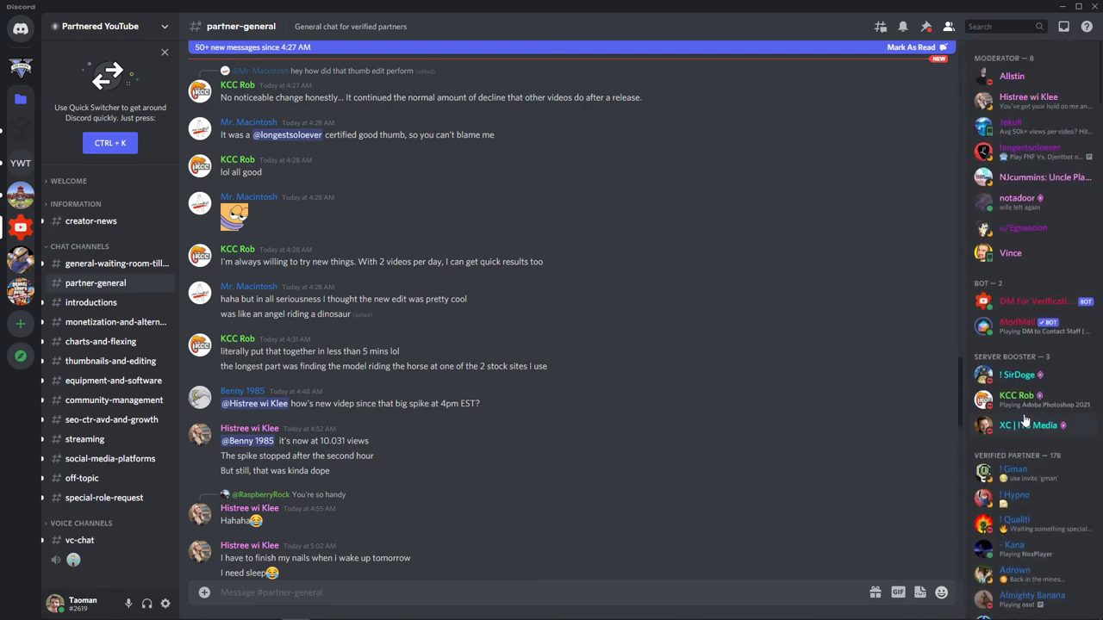
pyautogui.scroll(-3, 1024, 420)
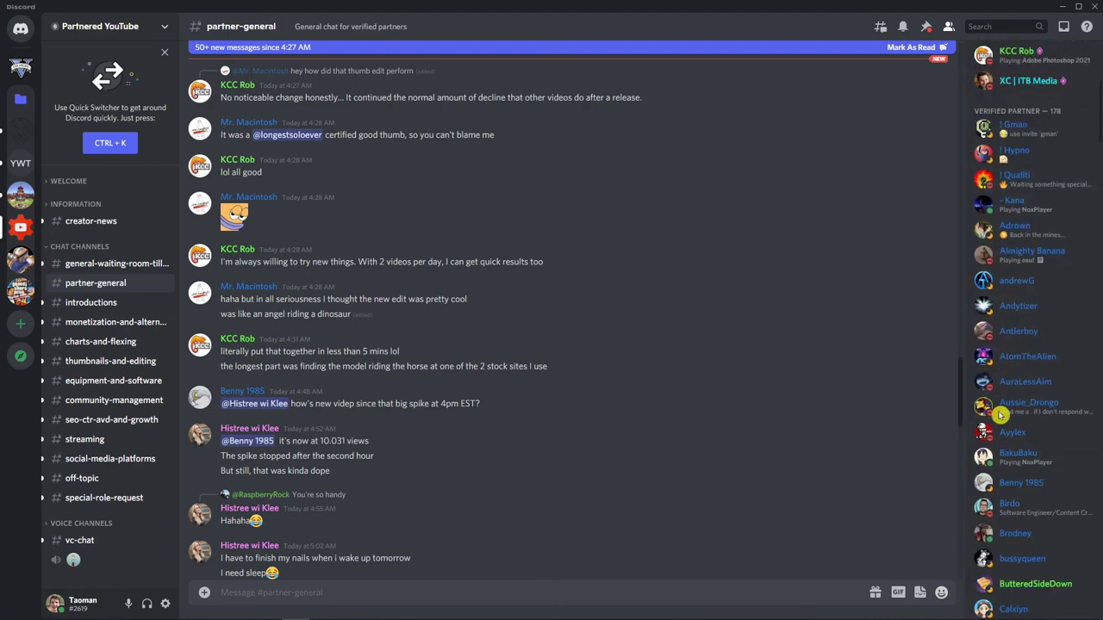
pyautogui.scroll(-4, 999, 415)
pyautogui.scroll(-10, 1002, 414)
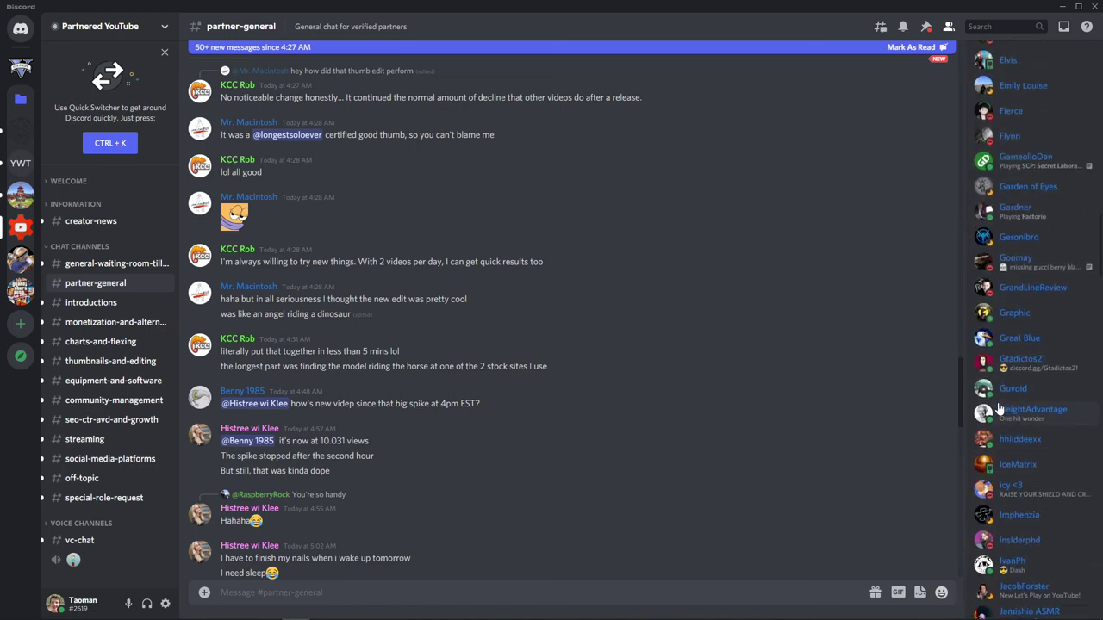
pyautogui.click(990, 404)
pyautogui.scroll(-3, 999, 405)
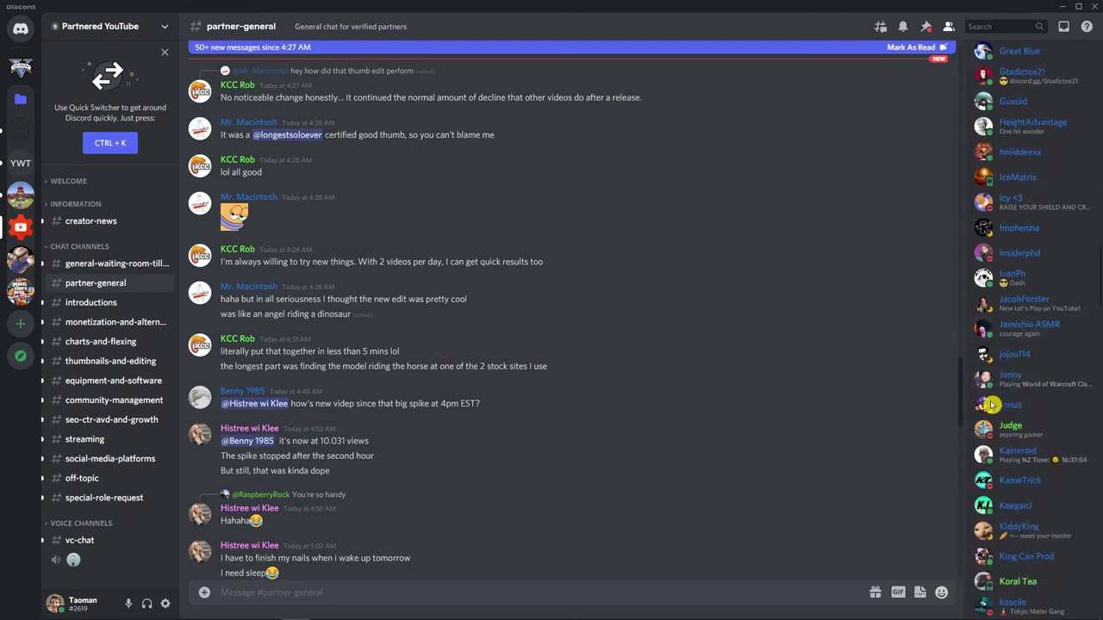
pyautogui.scroll(-5, 1012, 407)
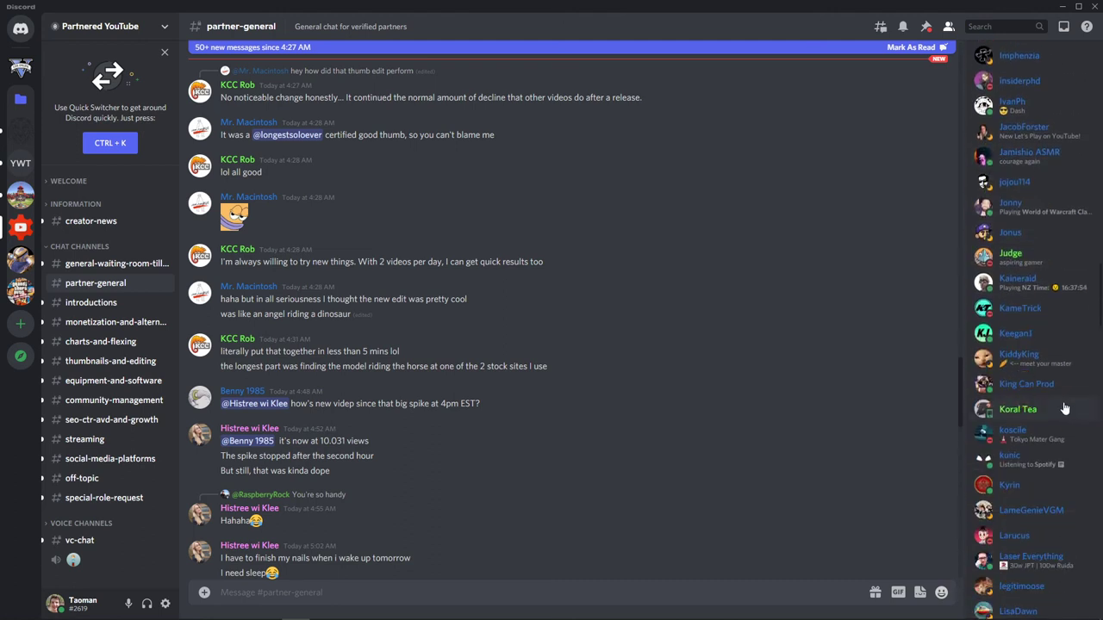
pyautogui.scroll(-3, 1065, 413)
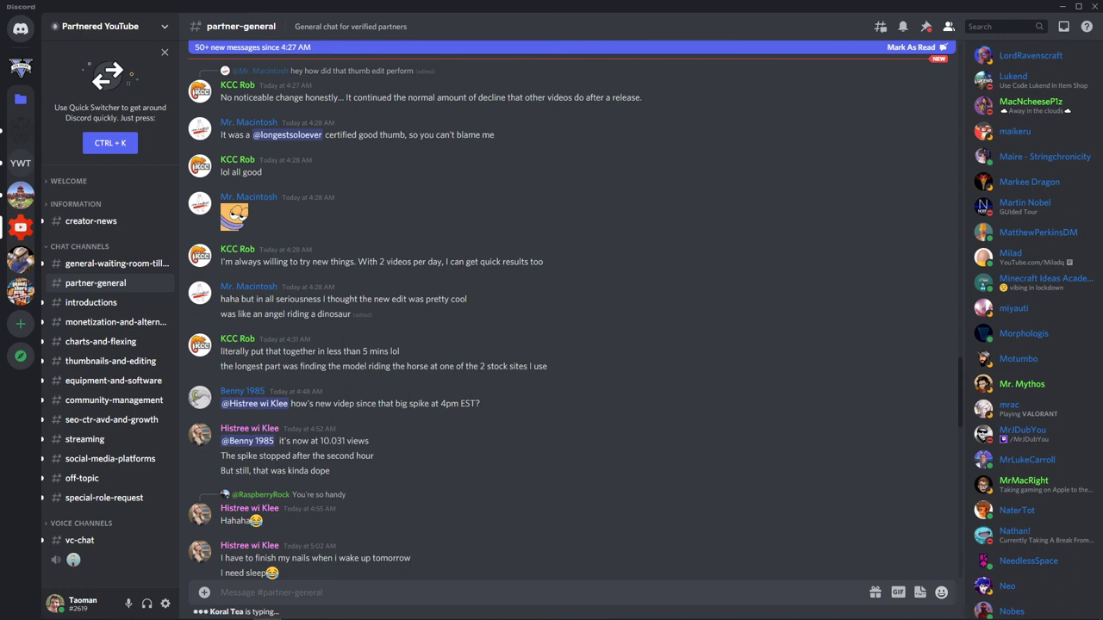
pyautogui.click(20, 326)
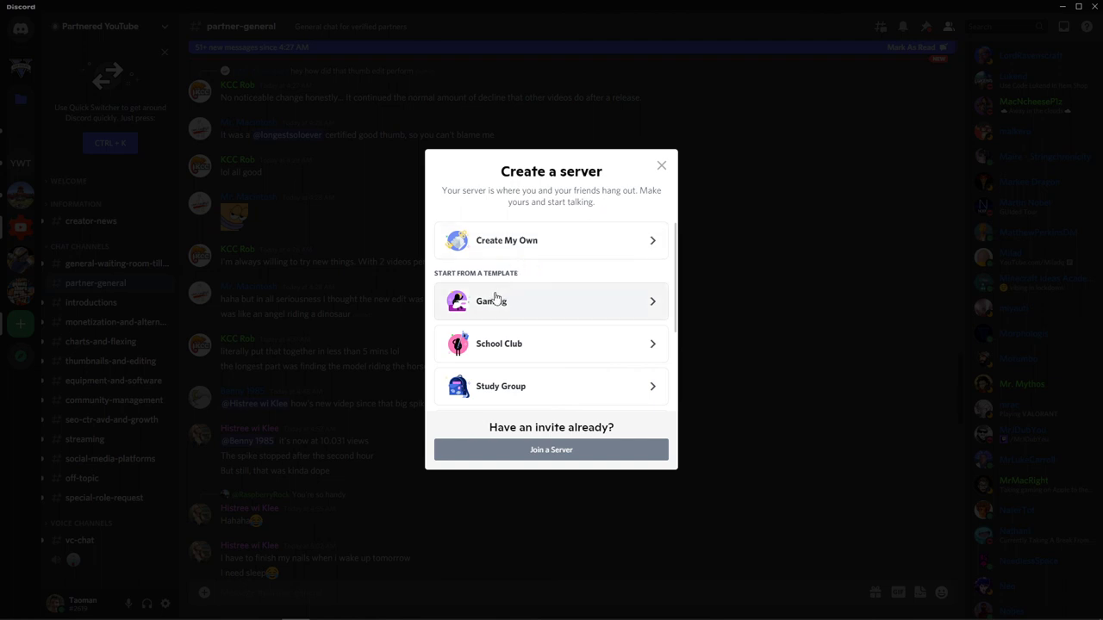
pyautogui.scroll(-3, 491, 387)
pyautogui.scroll(3, 487, 388)
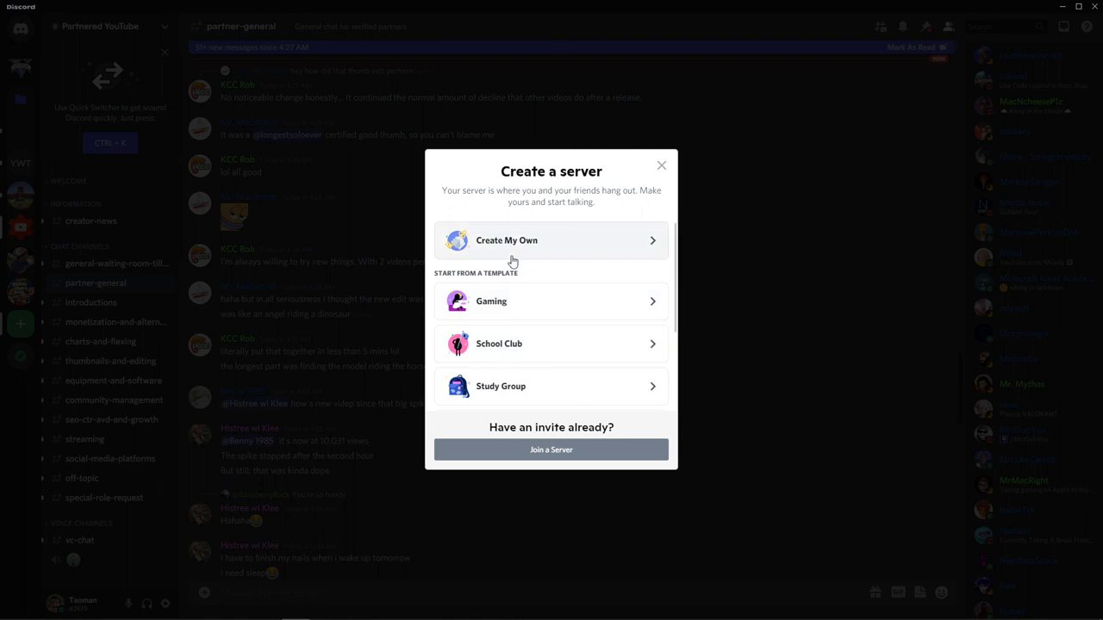
pyautogui.click(510, 248)
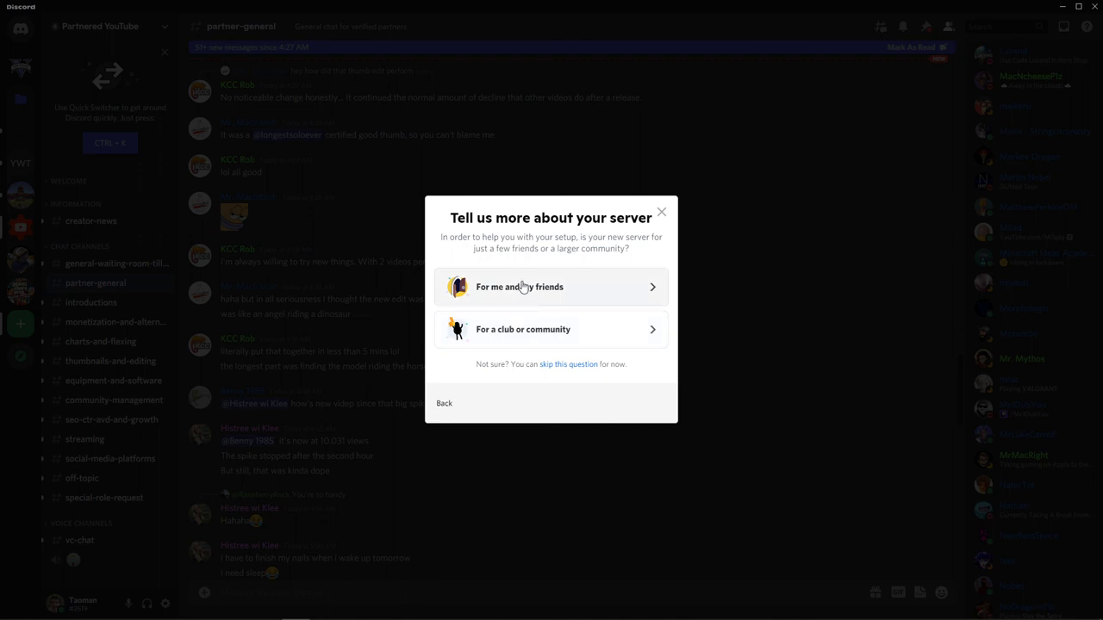
pyautogui.click(522, 287)
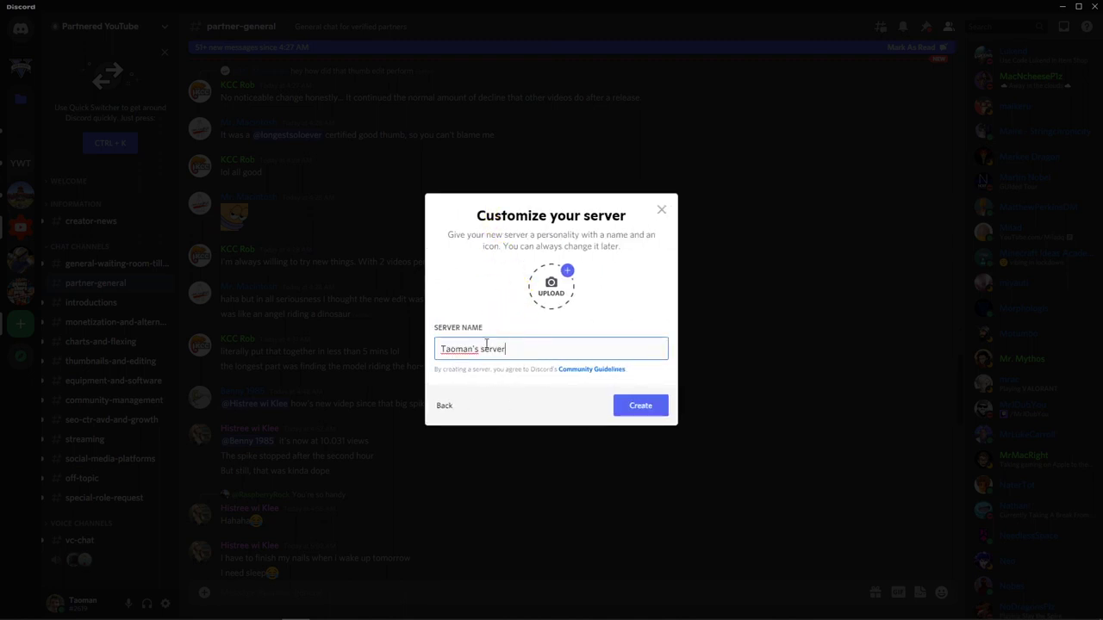
pyautogui.tripleClick(487, 348)
pyautogui.click(639, 408)
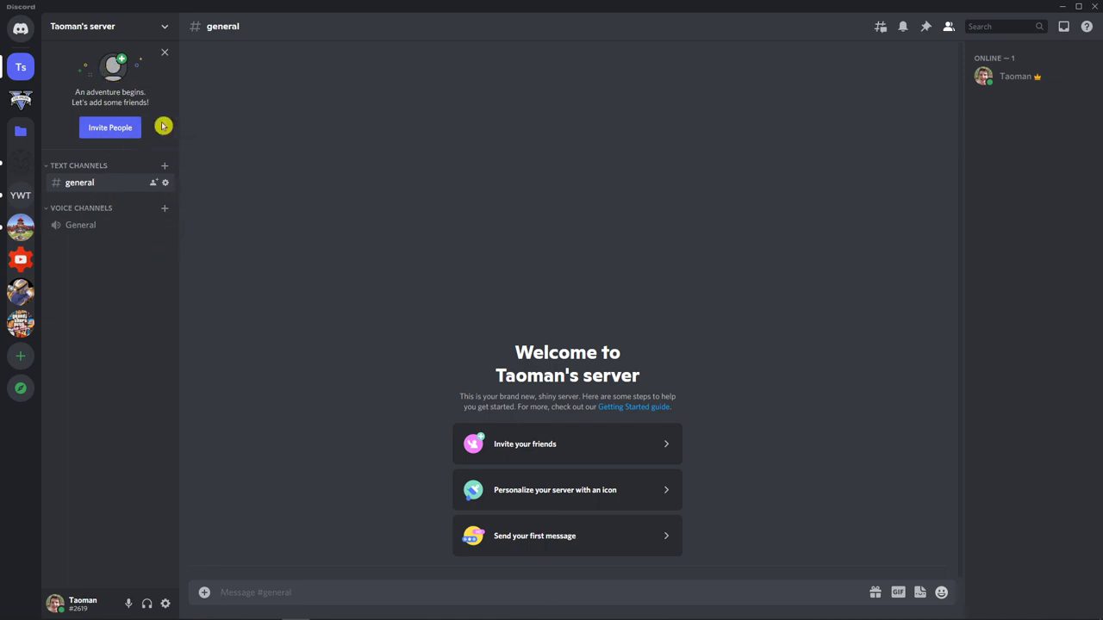
pyautogui.click(165, 31)
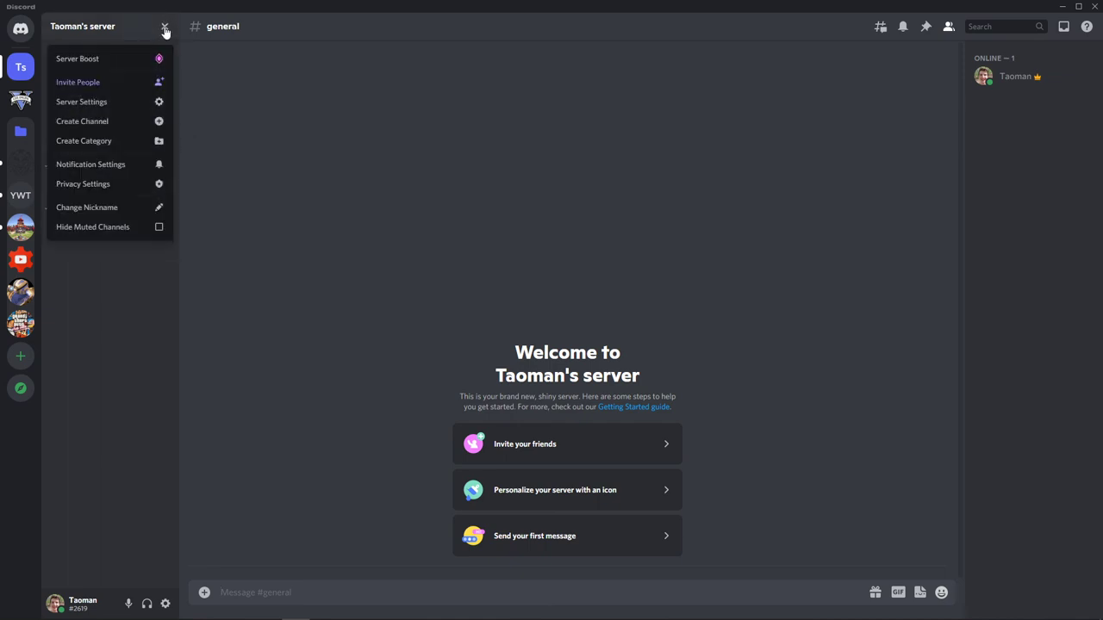
pyautogui.click(101, 105)
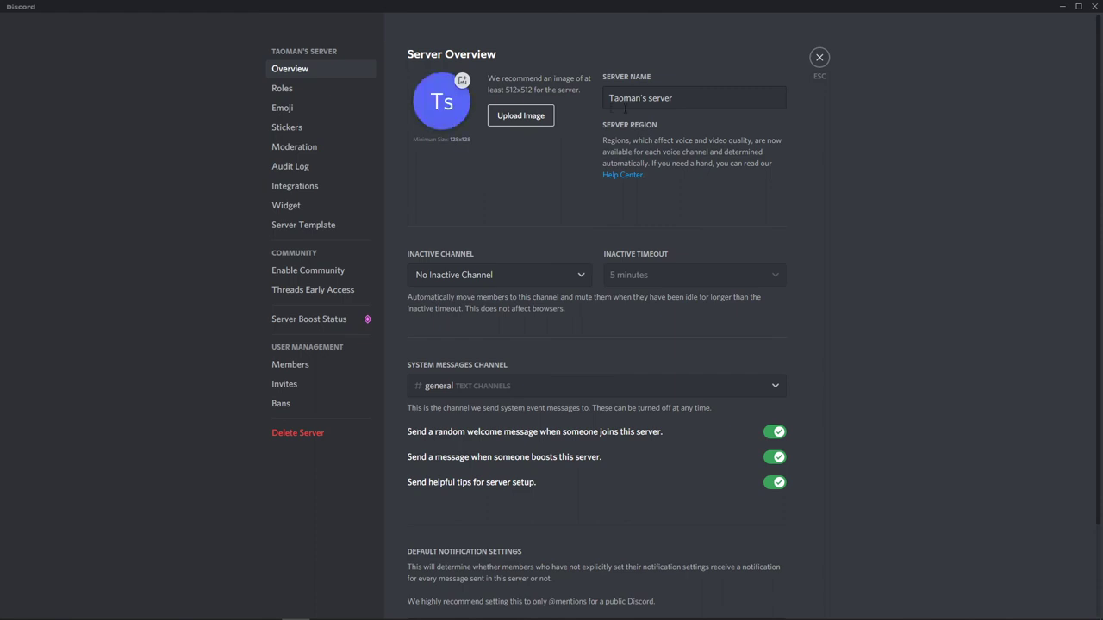
pyautogui.moveTo(608, 98); pyautogui.dragTo(673, 97)
pyautogui.scroll(-3, 484, 215)
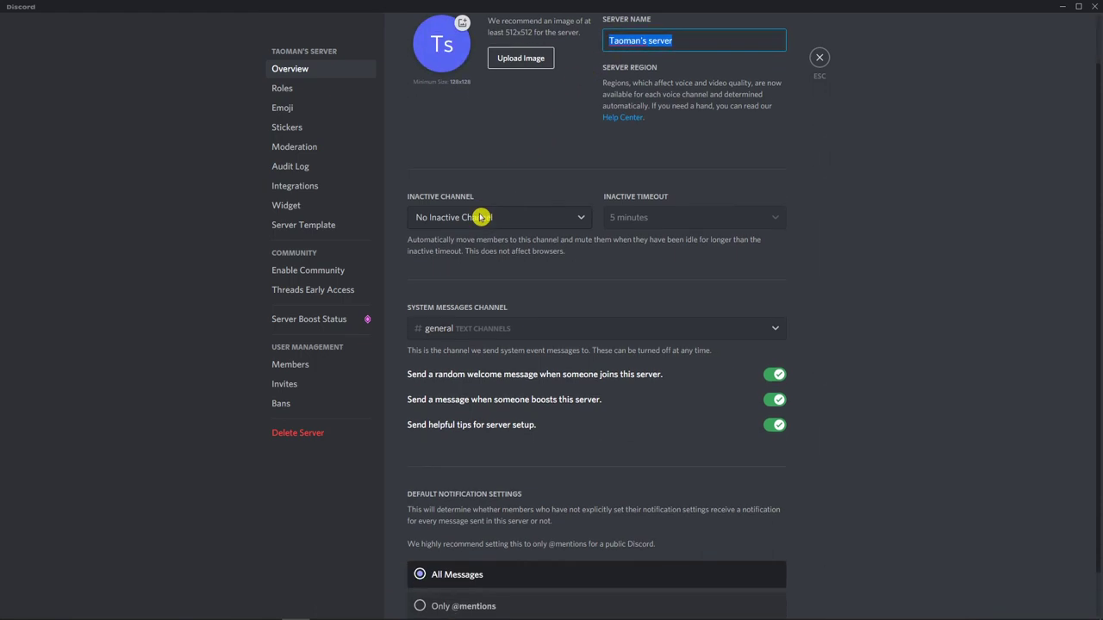
pyautogui.scroll(3, 479, 217)
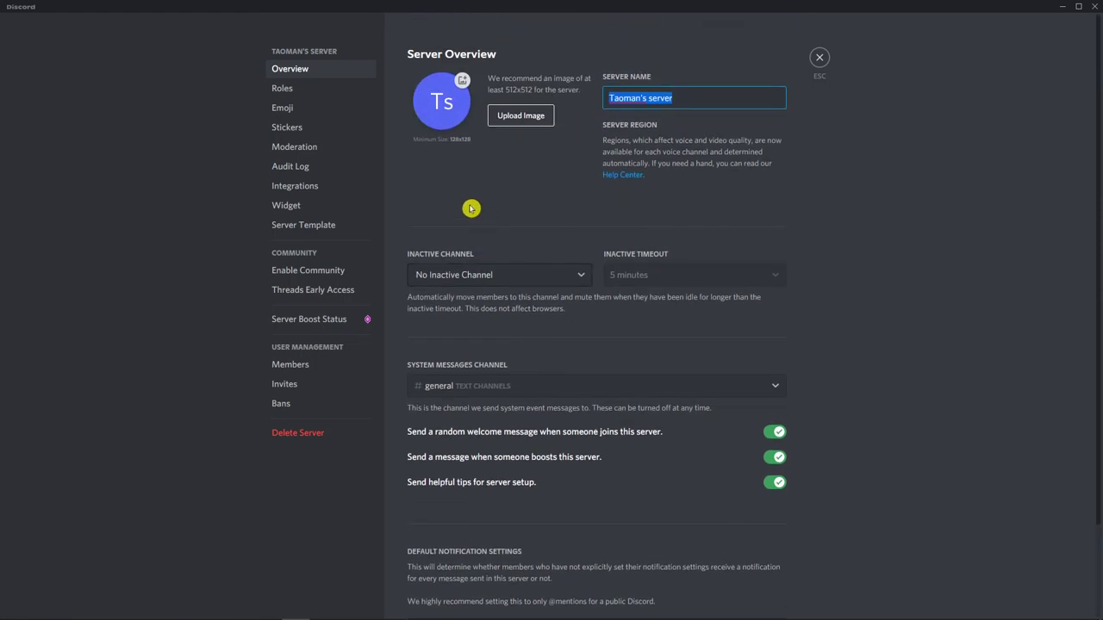
pyautogui.click(342, 100)
pyautogui.click(343, 98)
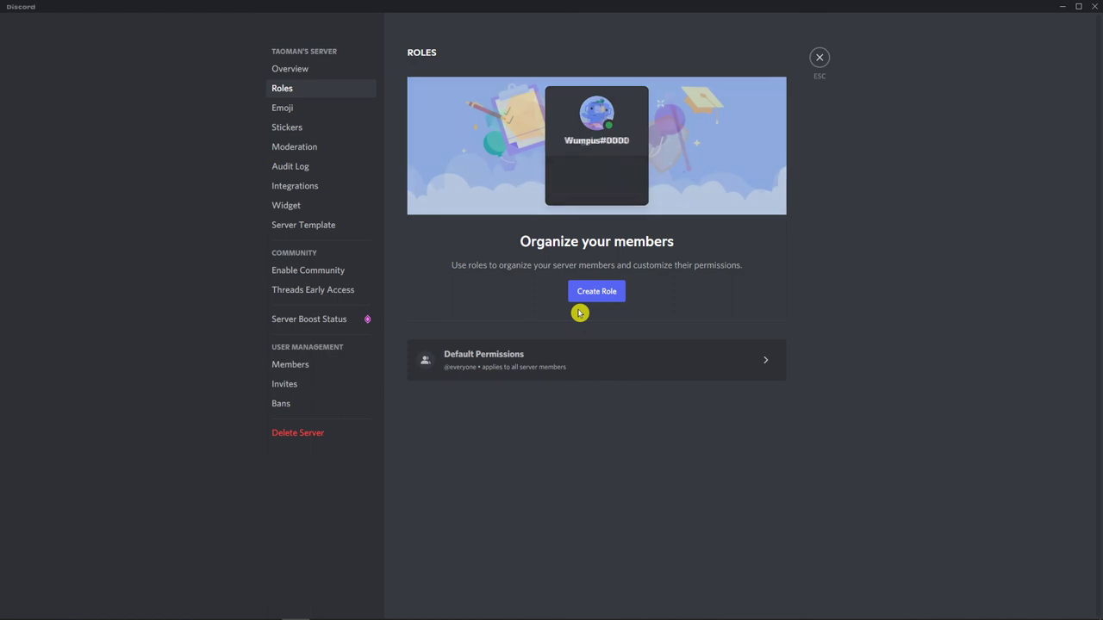
pyautogui.click(305, 112)
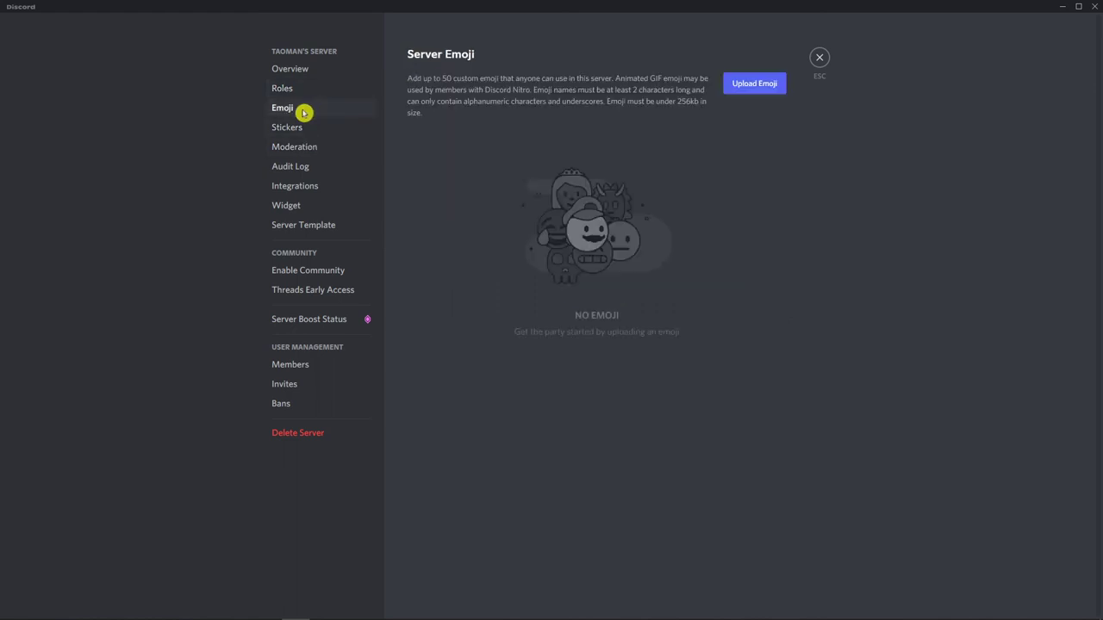
pyautogui.click(326, 170)
pyautogui.click(332, 150)
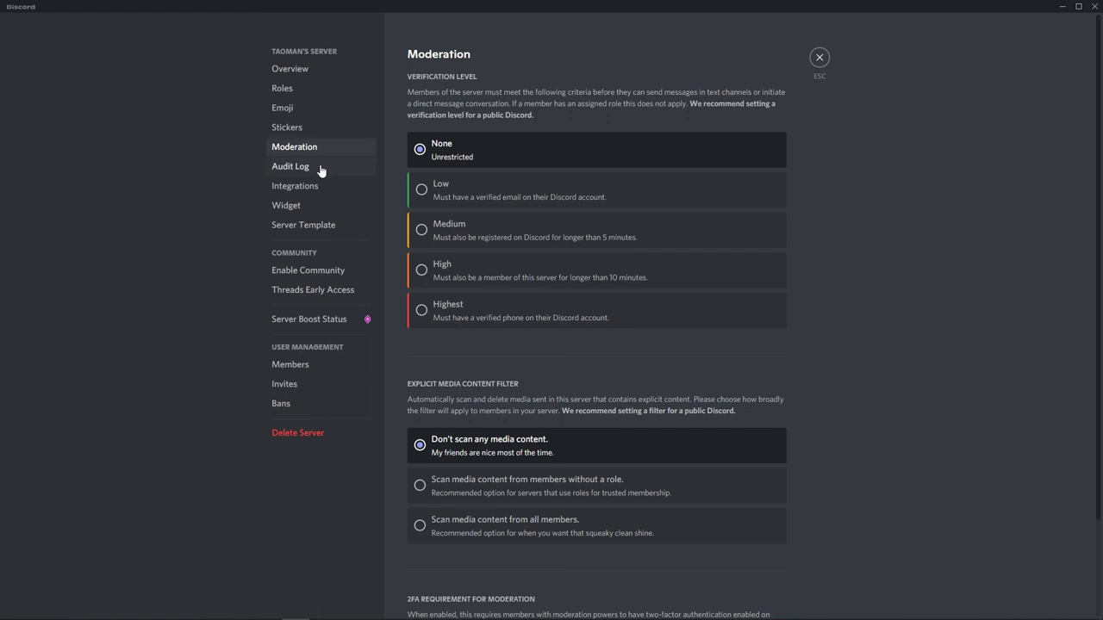
pyautogui.click(321, 168)
pyautogui.click(320, 150)
pyautogui.scroll(-2, 421, 349)
pyautogui.scroll(2, 421, 349)
pyautogui.click(823, 53)
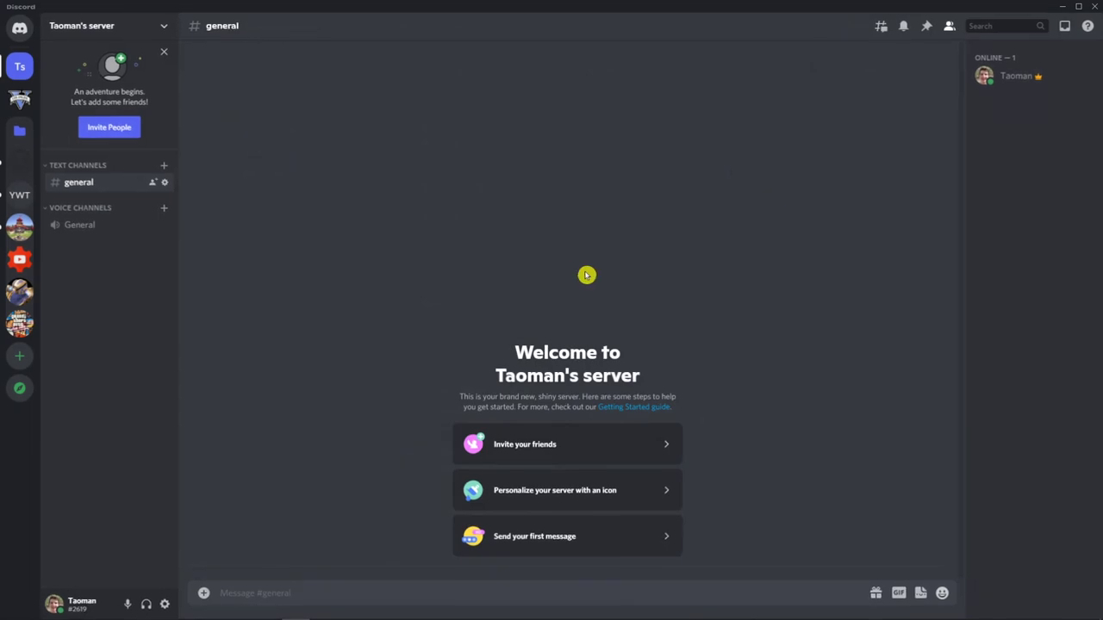
pyautogui.click(574, 457)
pyautogui.scroll(-1, 523, 303)
pyautogui.scroll(1, 523, 303)
pyautogui.click(658, 259)
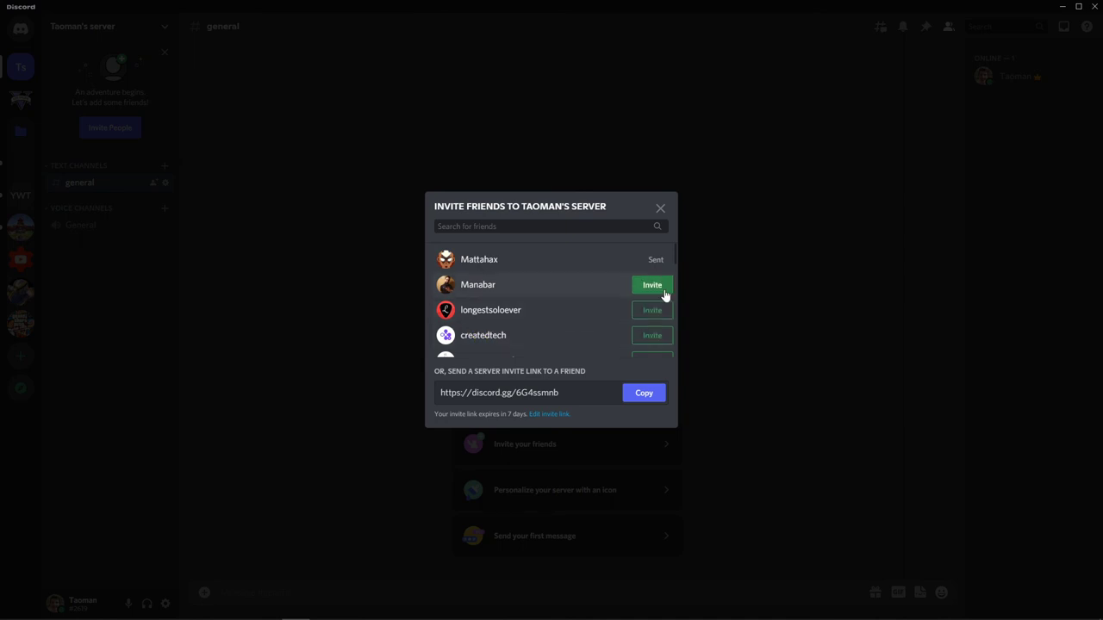
pyautogui.click(660, 211)
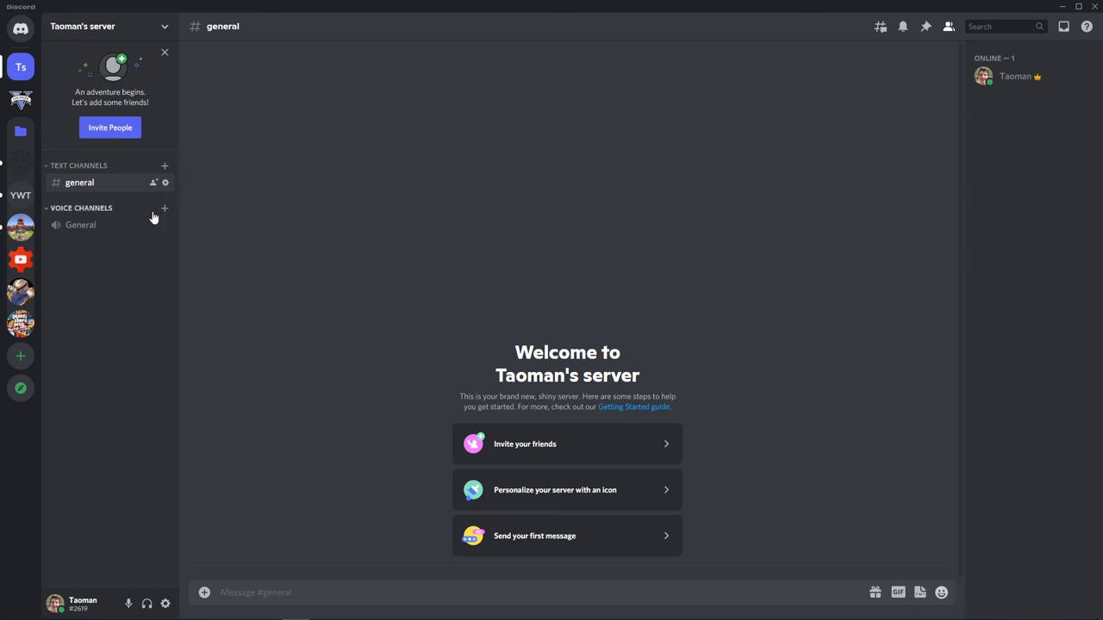
pyautogui.click(167, 165)
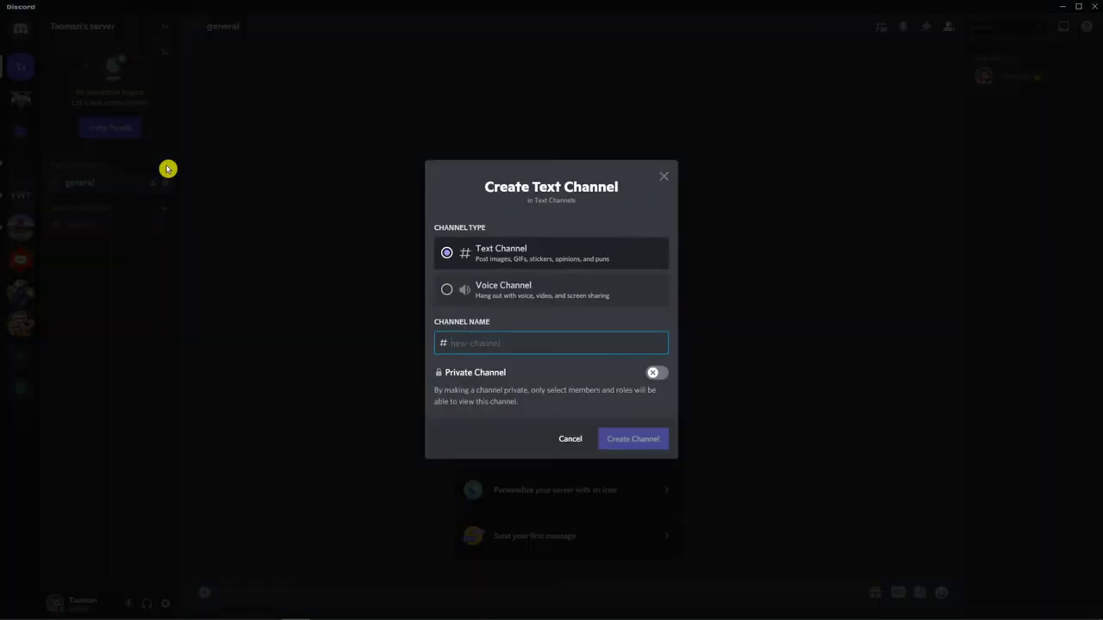
# Create the charts text channel and open #charts in the channel list
pyautogui.write('charts')
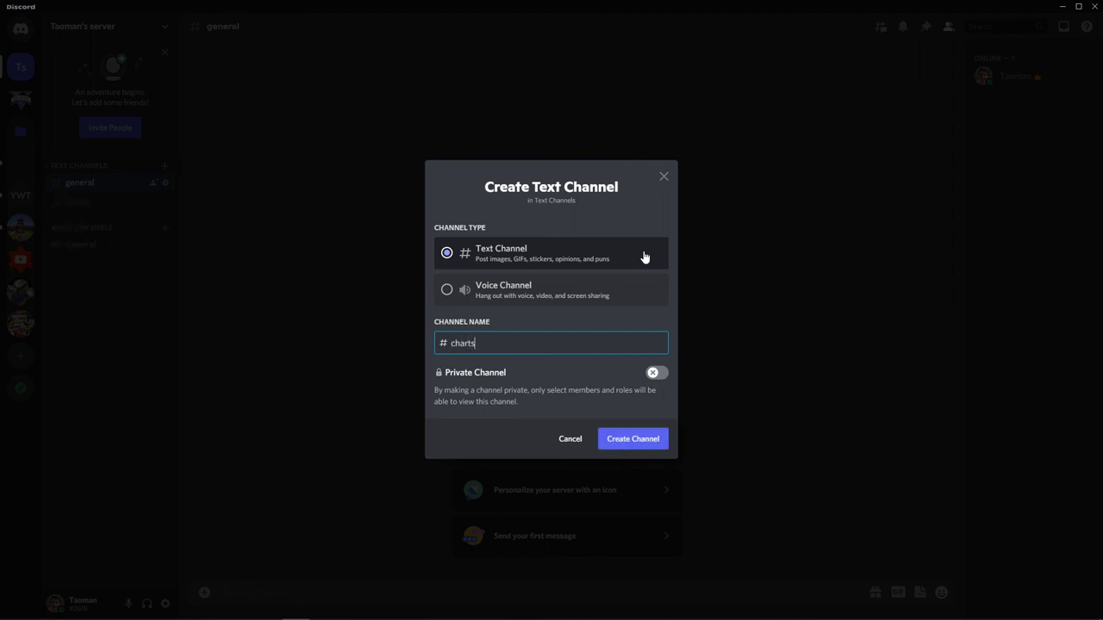
pyautogui.press('Return')
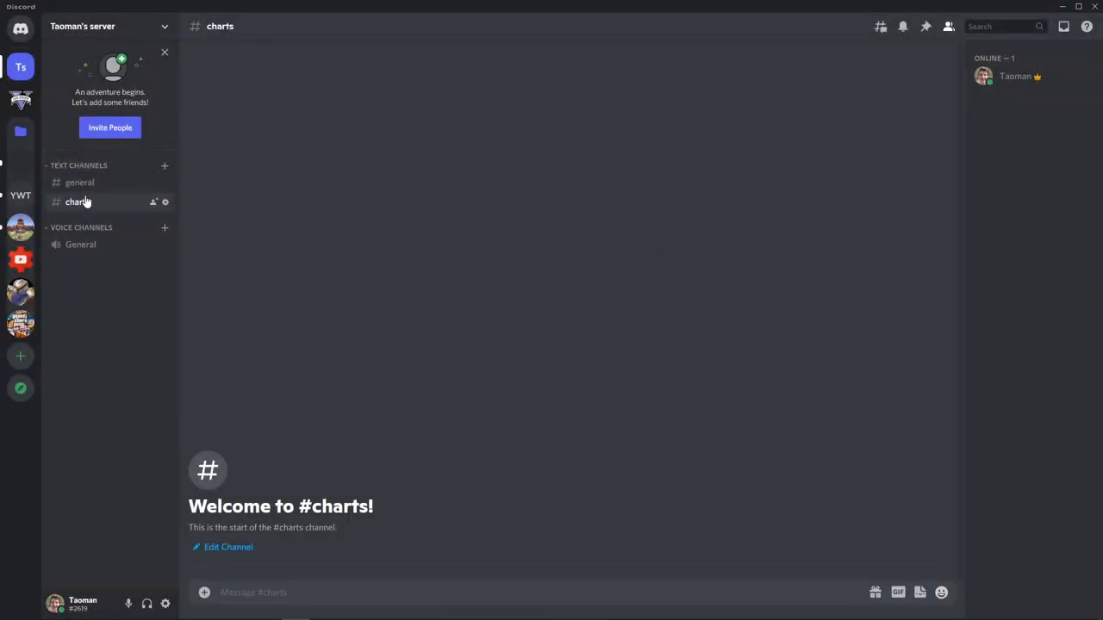
pyautogui.click(86, 185)
pyautogui.click(87, 205)
# Bring up the server invite friends list, then close it again
pyautogui.click(155, 205)
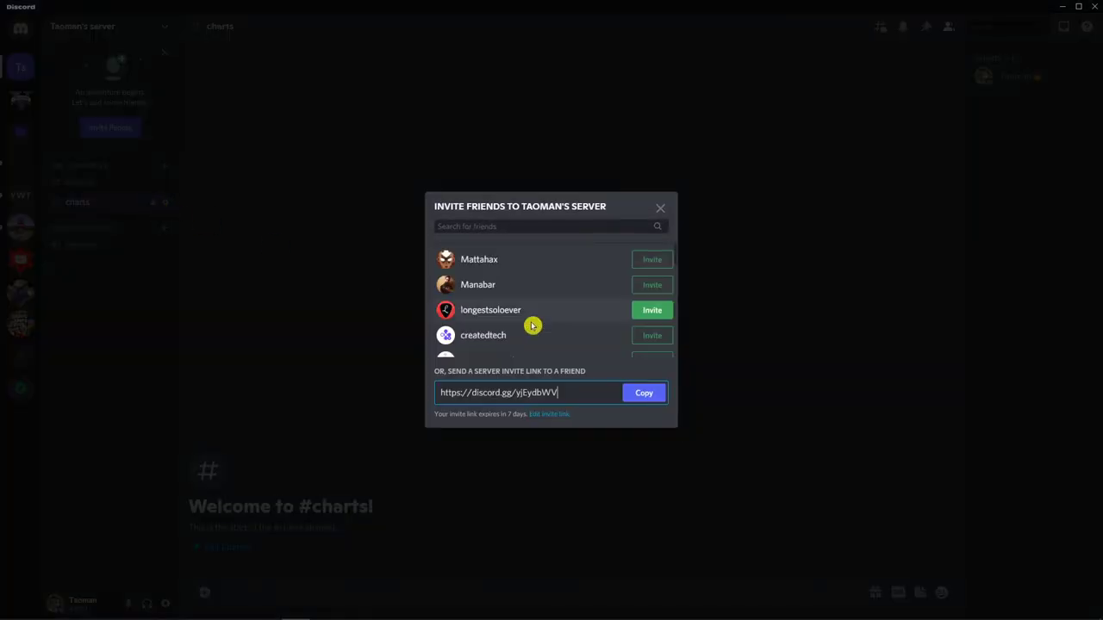
pyautogui.click(660, 208)
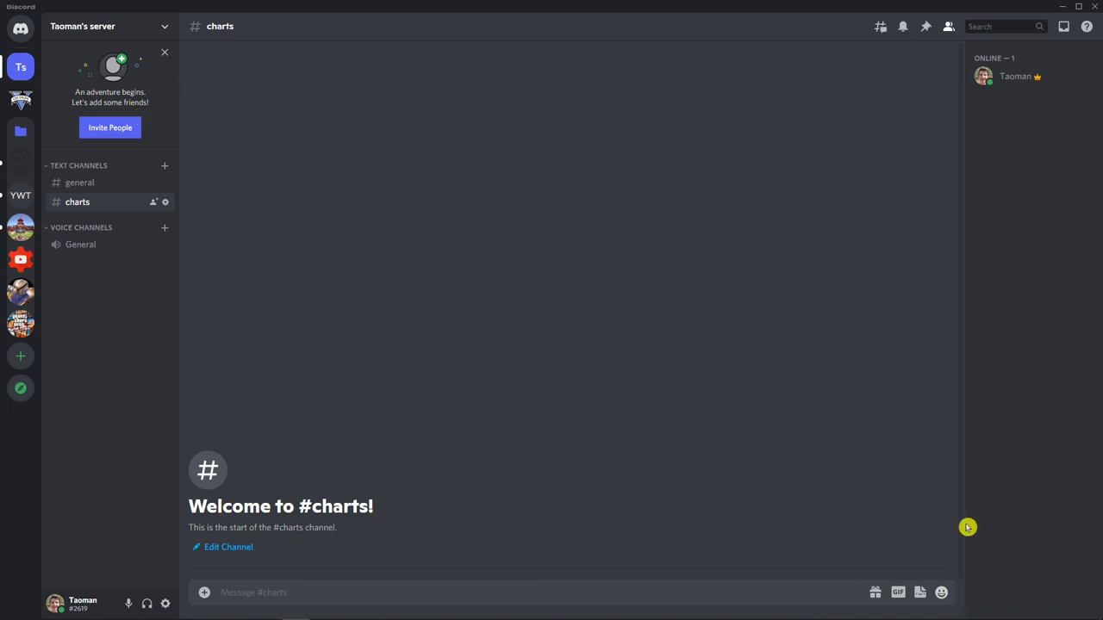
pyautogui.moveTo(286, 610)
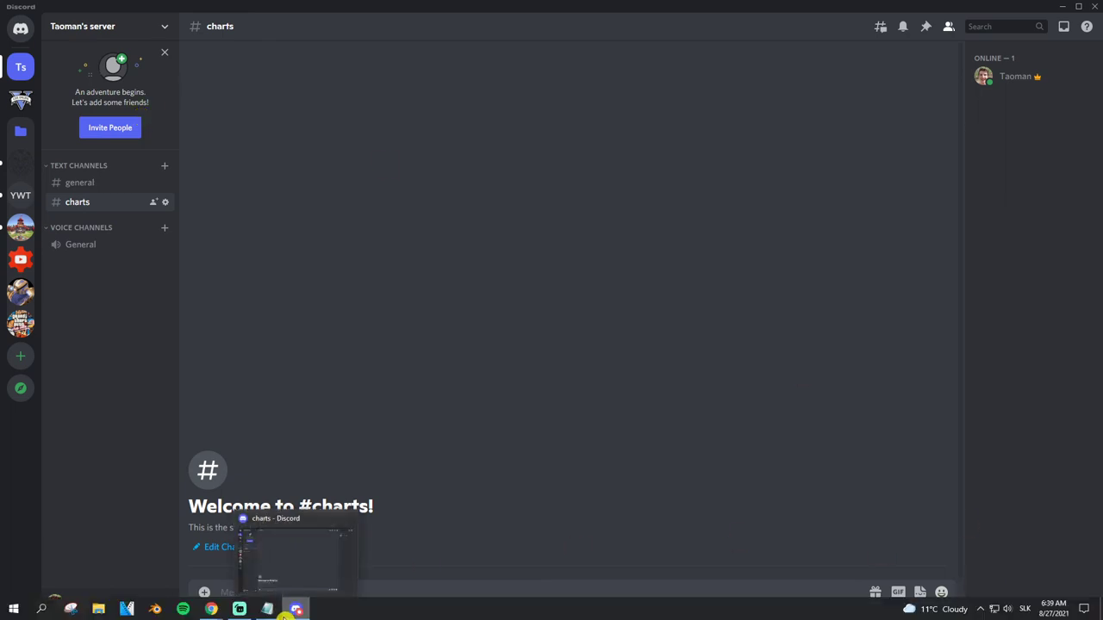